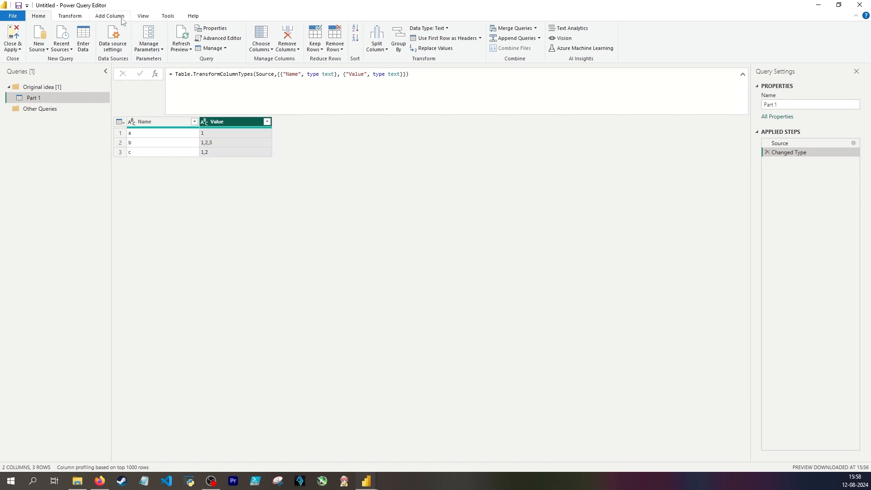
Split the Value column by comma at each occurrence of the delimiter and examine the column names in the Split Column by Delimiter formula
{"action": "left_click", "coordinate": [70, 17]}
{"action": "left_click", "coordinate": [278, 49]}
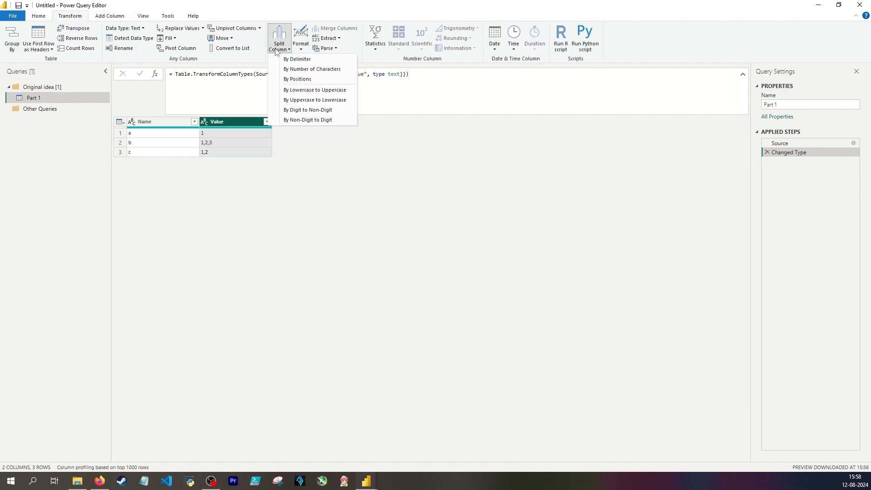
{"action": "left_click", "coordinate": [296, 59]}
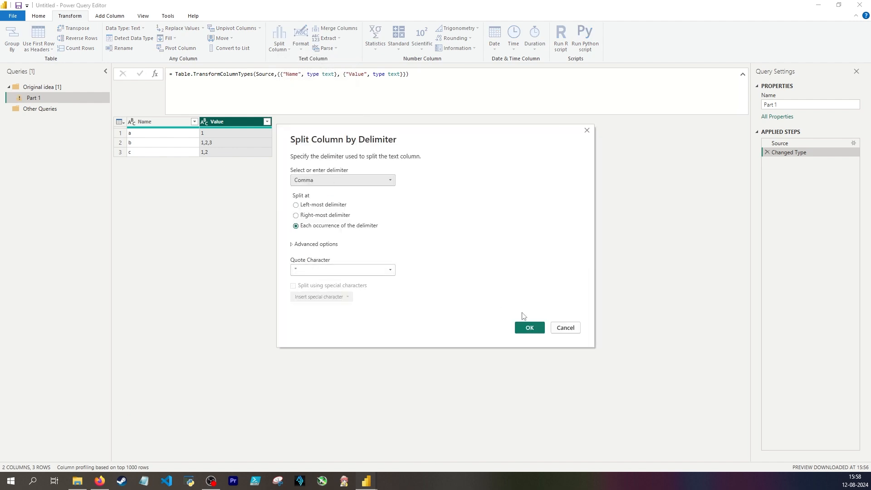
{"action": "left_click", "coordinate": [527, 328]}
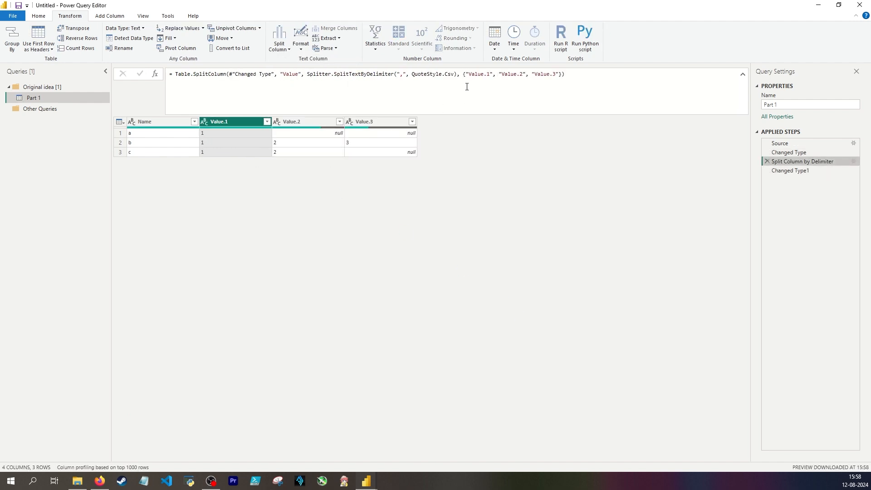
{"action": "left_click_drag", "start_coordinate": [465, 75], "coordinate": [560, 74]}
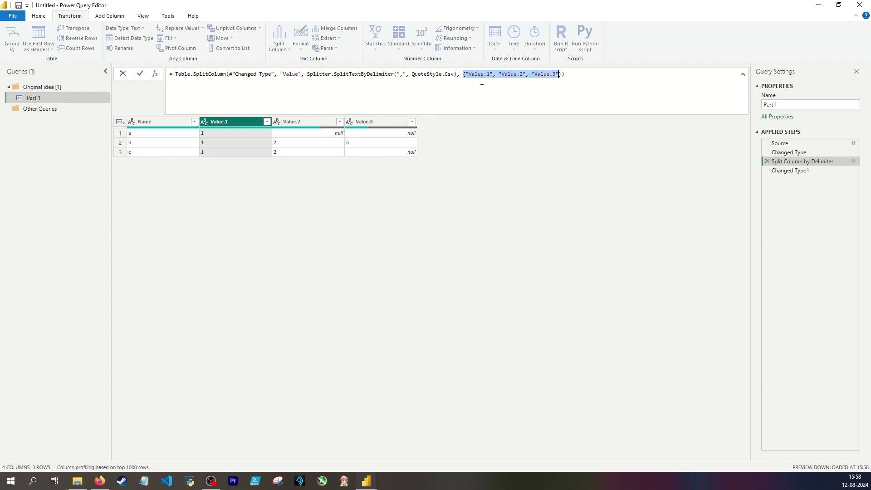
{"action": "key", "text": "End"}
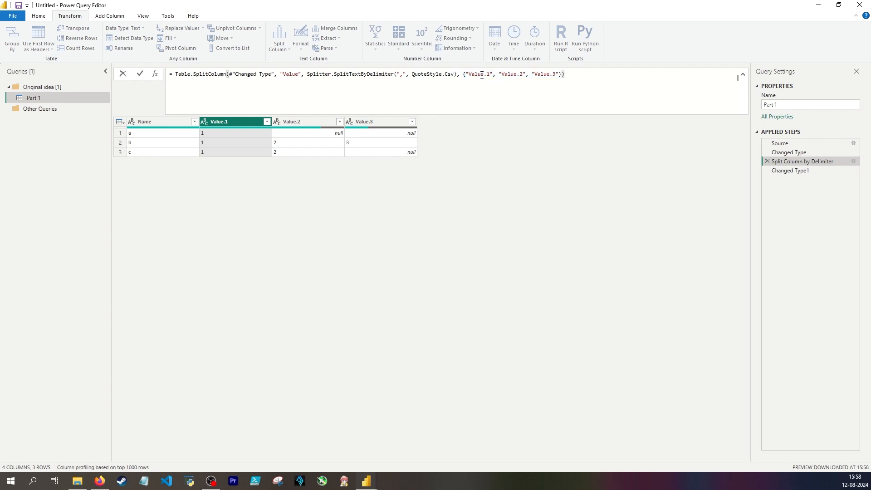
{"action": "left_click_drag", "start_coordinate": [481, 75], "coordinate": [468, 73]}
{"action": "left_click", "coordinate": [487, 75]}
{"action": "key", "text": "End"}
Insert a custom step after Changed Type that uses Table.InsertRows at position 3 to add Name "d" with Value "1,2,3,4,5,6"
{"action": "left_click", "coordinate": [807, 152]}
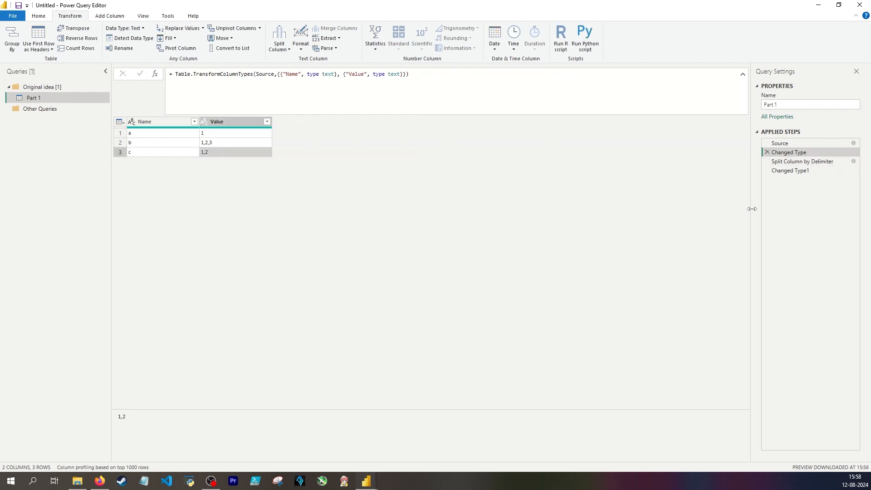
{"action": "left_click", "coordinate": [157, 121]}
{"action": "left_click", "coordinate": [155, 73]}
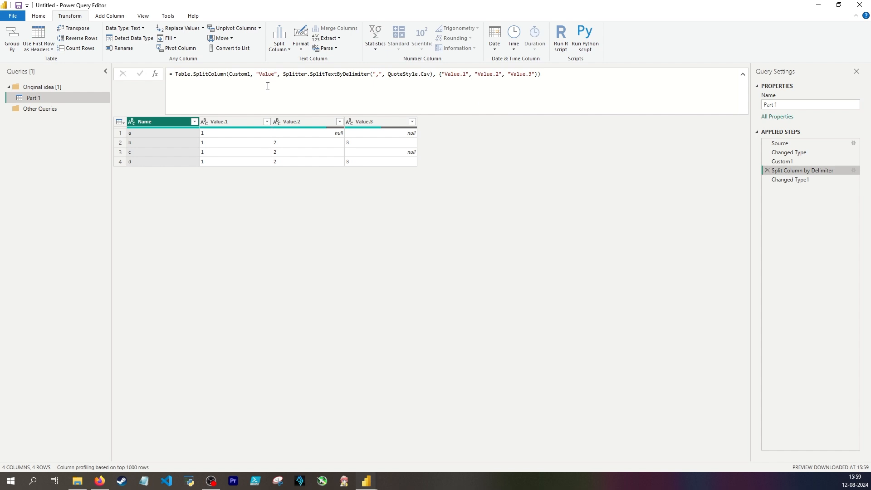
Extend the column name list in the Split Column by Delimiter formula with "4", "5" and "6"
{"action": "left_click_drag", "start_coordinate": [445, 74], "coordinate": [533, 74]}
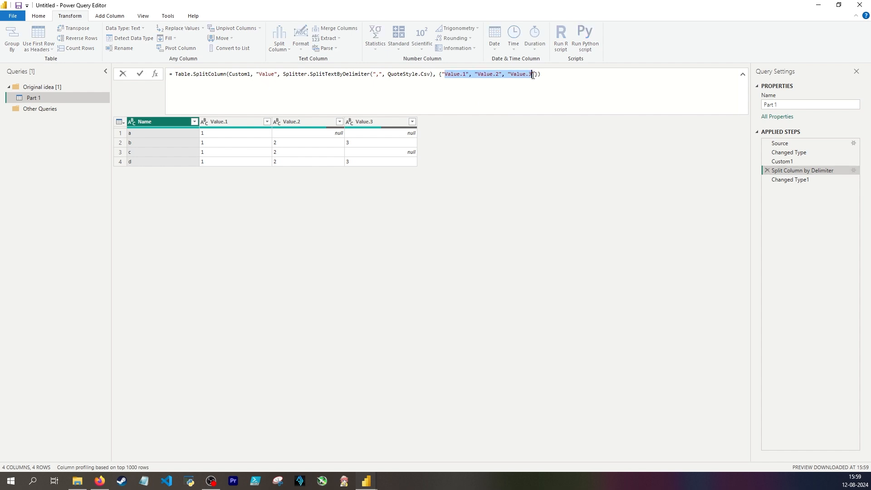
{"action": "left_click", "coordinate": [533, 75]}
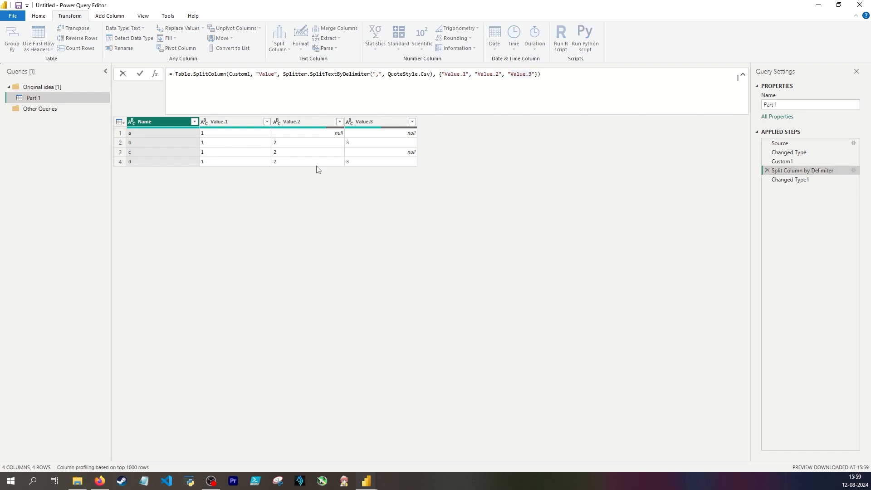
{"action": "left_click", "coordinate": [427, 169]}
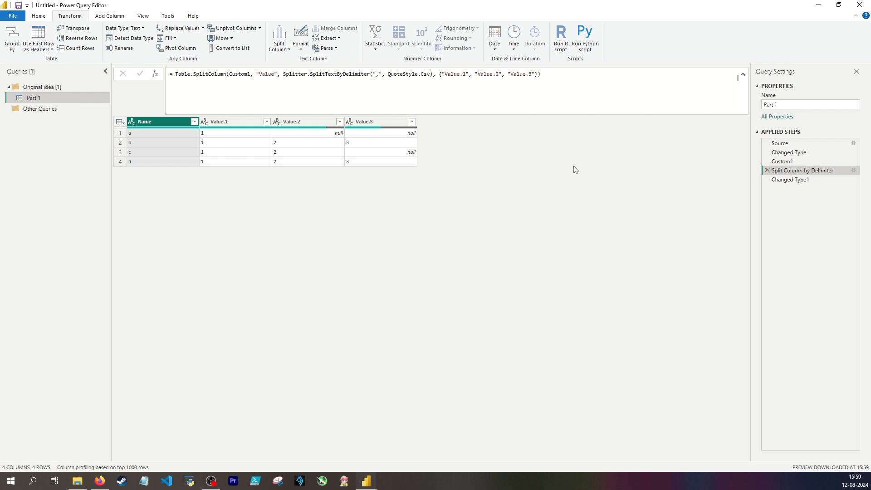
{"action": "left_click", "coordinate": [536, 74]}
{"action": "type", "text": ", \"4\", \"5"}
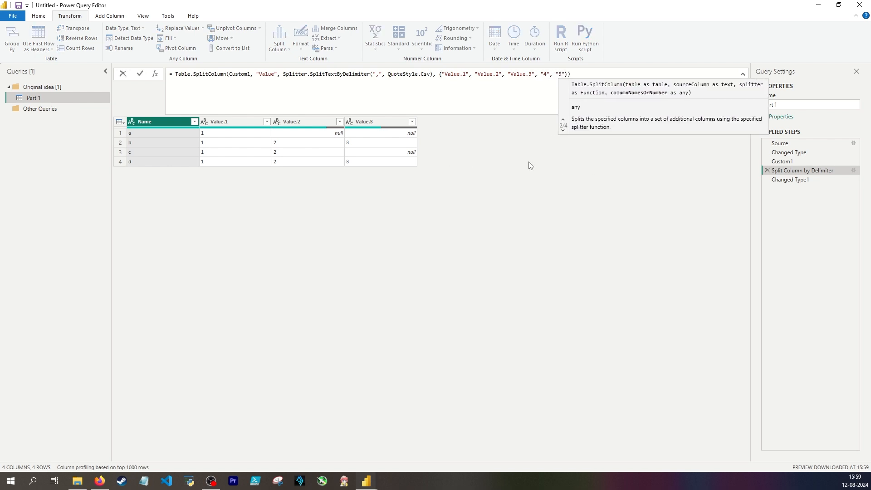
{"action": "key", "text": "Return"}
{"action": "left_click", "coordinate": [564, 75]}
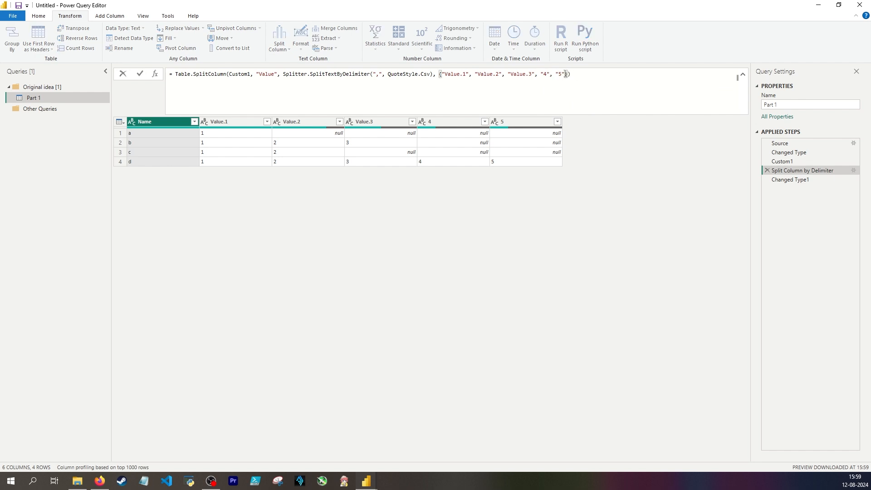
{"action": "type", "text": ", \"6"}
{"action": "key", "text": "Return"}
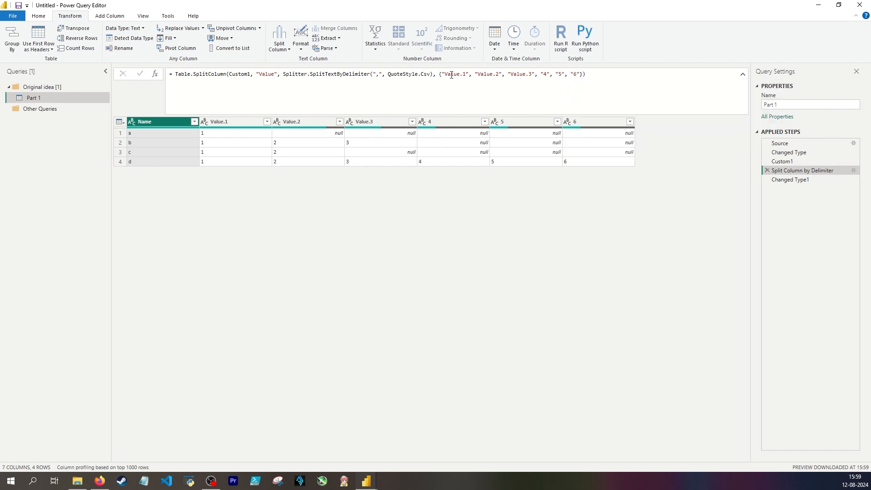
Examine the split formula's column names and compare row d in the Custom1 step with the split columns
{"action": "left_click_drag", "start_coordinate": [439, 74], "coordinate": [579, 74]}
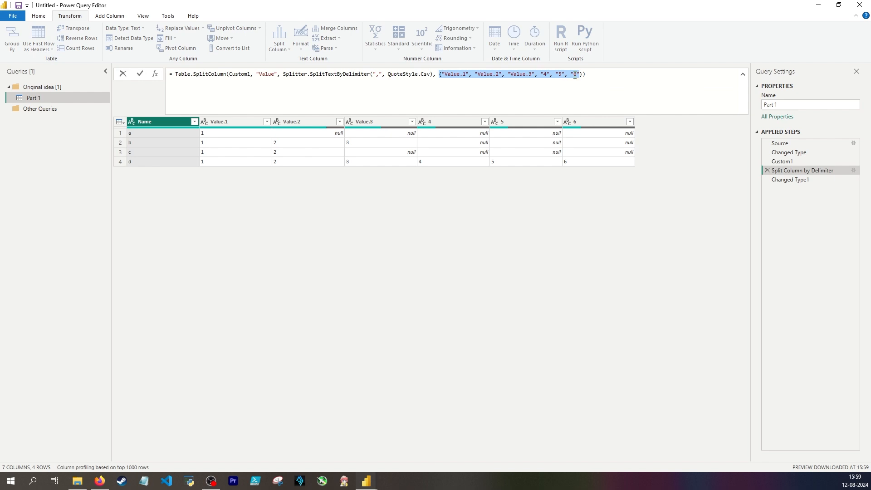
{"action": "left_click", "coordinate": [524, 80]}
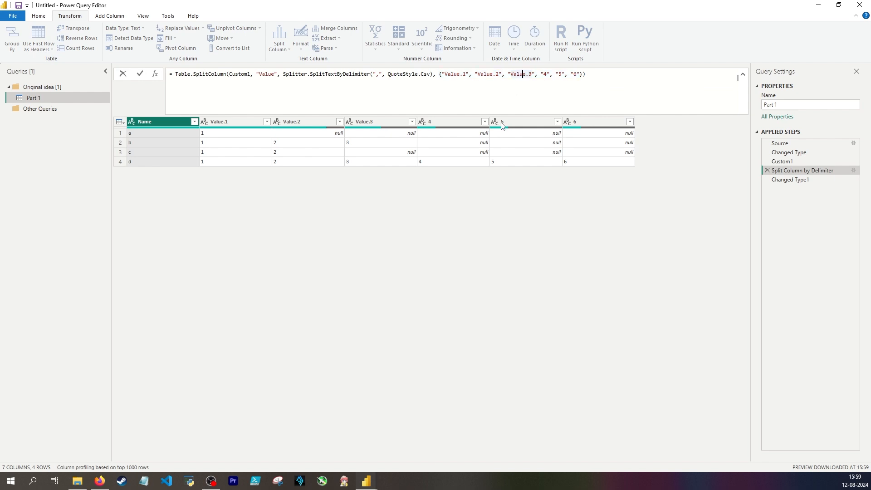
{"action": "left_click", "coordinate": [438, 180]}
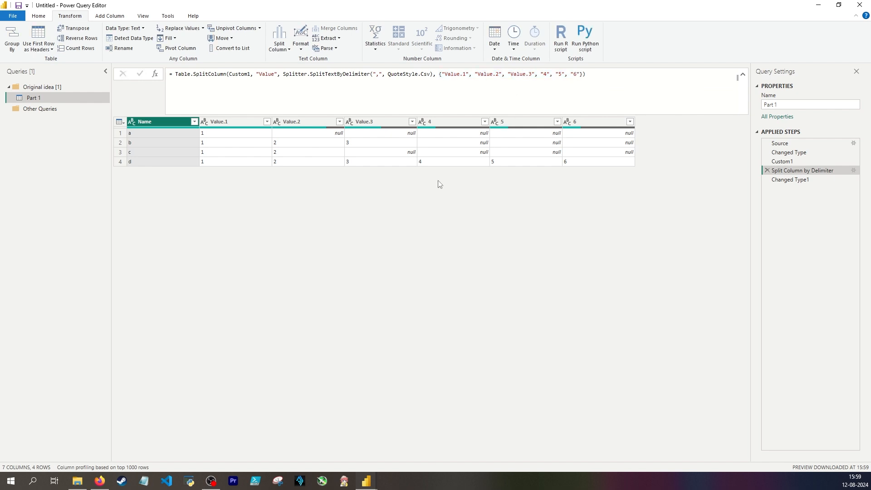
{"action": "left_click", "coordinate": [794, 165]}
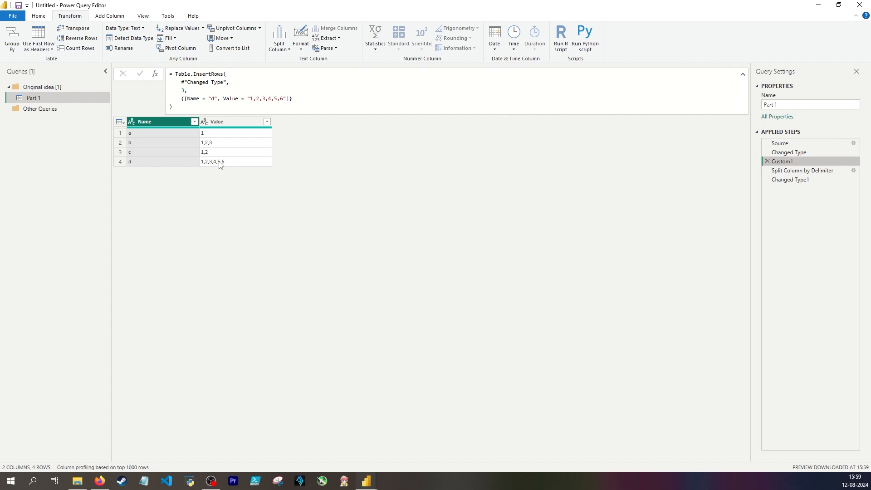
{"action": "key", "text": "Down"}
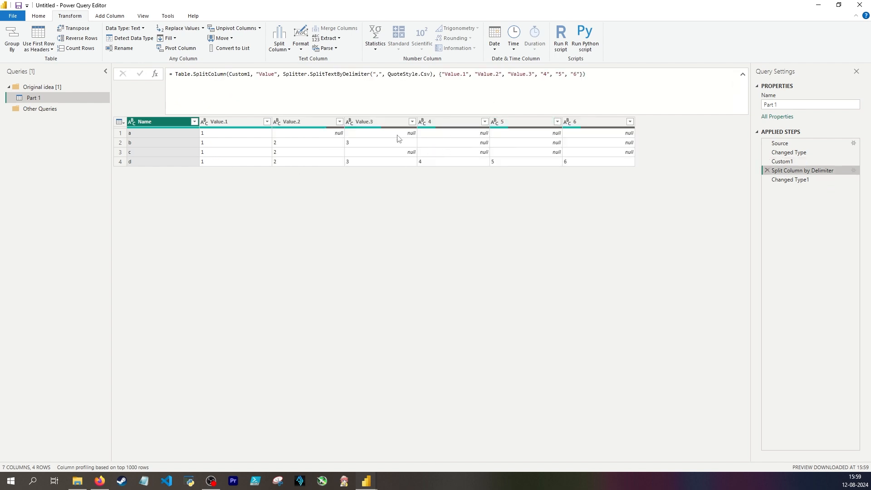
{"action": "left_click", "coordinate": [444, 124]}
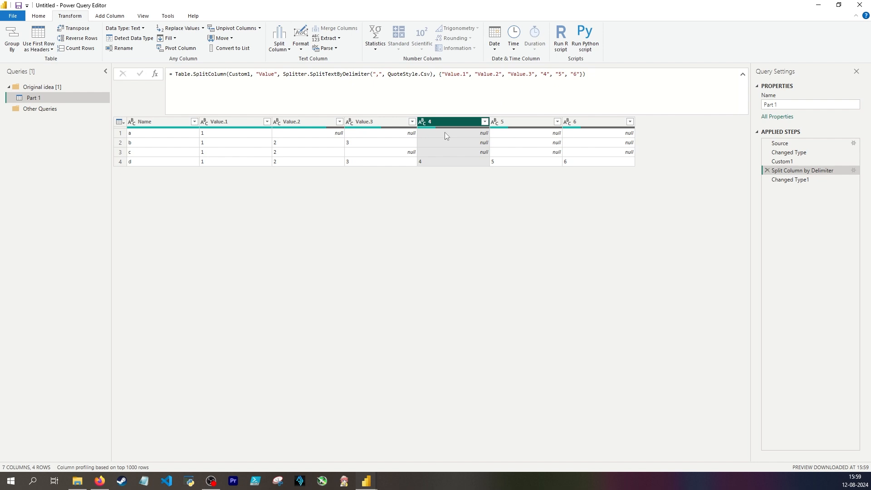
{"action": "left_click", "coordinate": [529, 141]}
{"action": "left_click", "coordinate": [595, 138]}
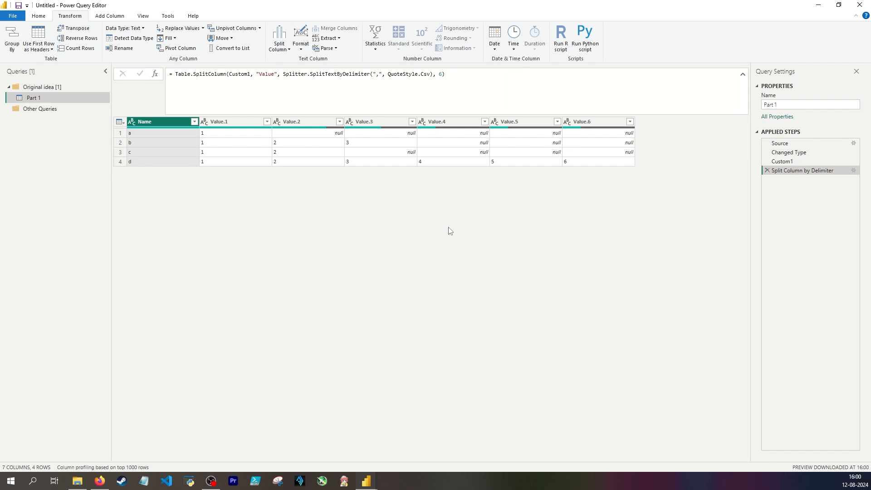
Replace the column name list in the split formula's last argument with the column count 6, without braces
{"action": "left_click", "coordinate": [439, 74]}
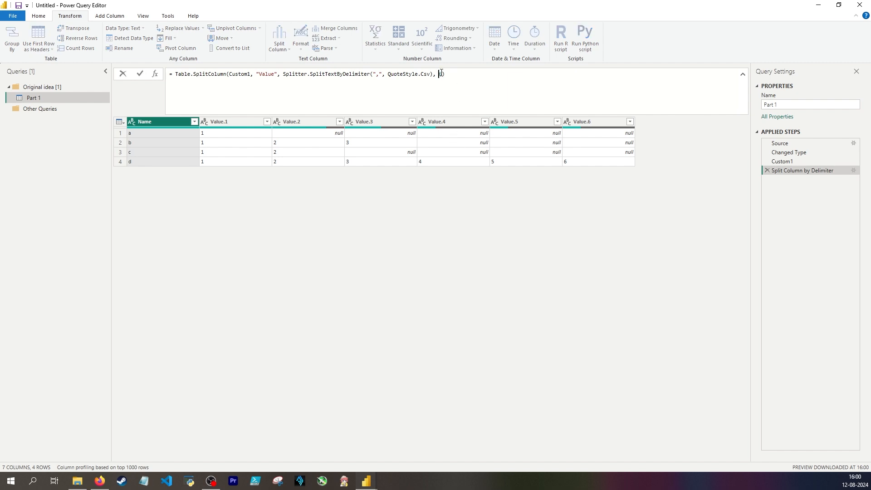
{"action": "type", "text": "{\"Value.1\", \"Value.2\", \"Value.3\", \"4\", \"5\", \"6\"}"}
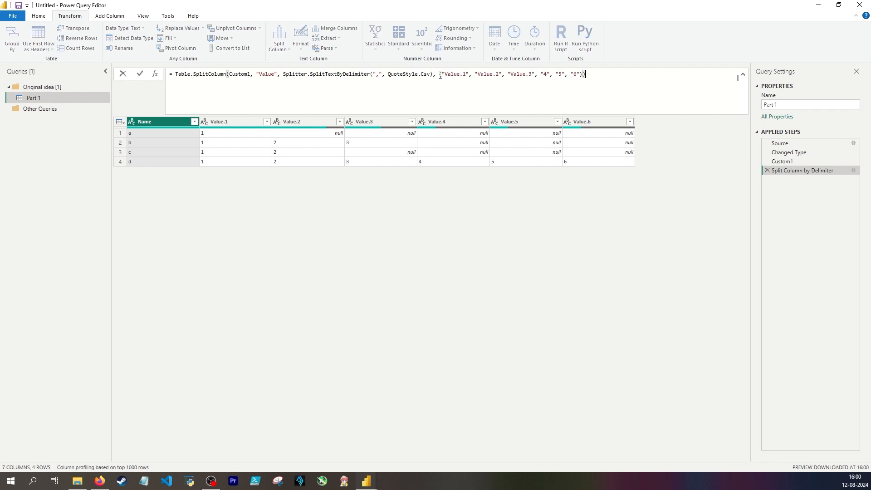
{"action": "left_click_drag", "start_coordinate": [439, 74], "coordinate": [580, 74]}
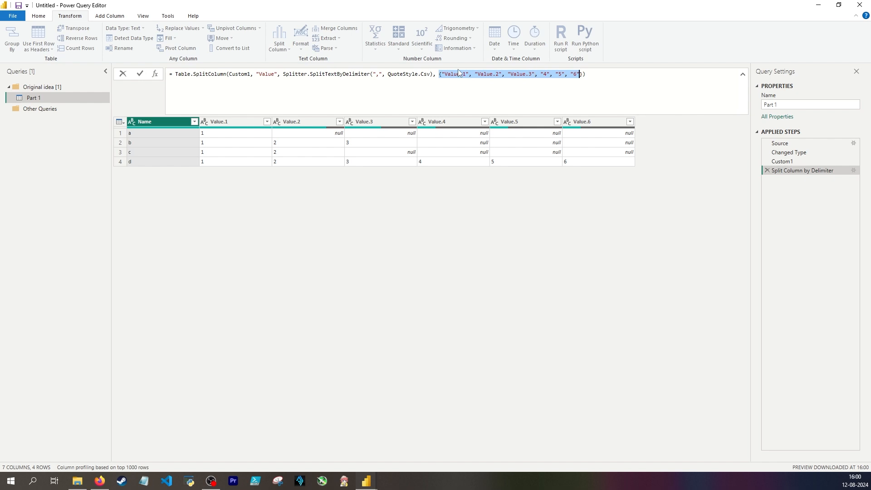
{"action": "left_click", "coordinate": [441, 74]}
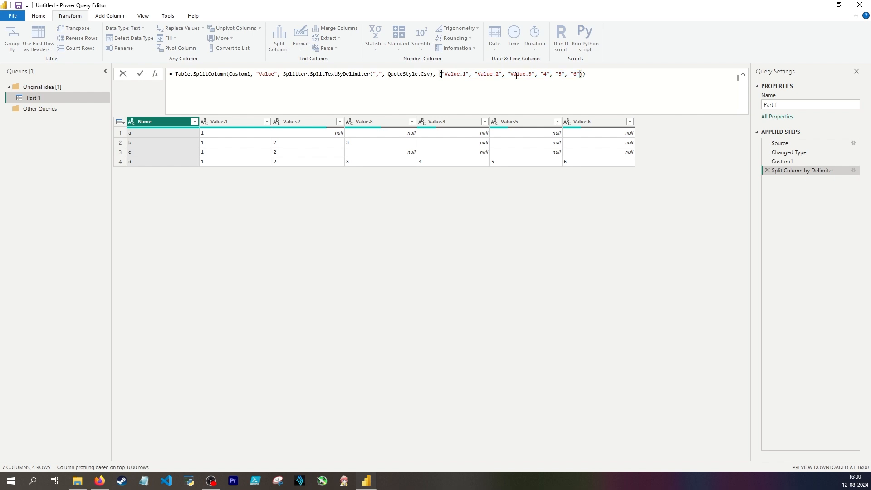
{"action": "left_click_drag", "start_coordinate": [441, 74], "coordinate": [583, 74]}
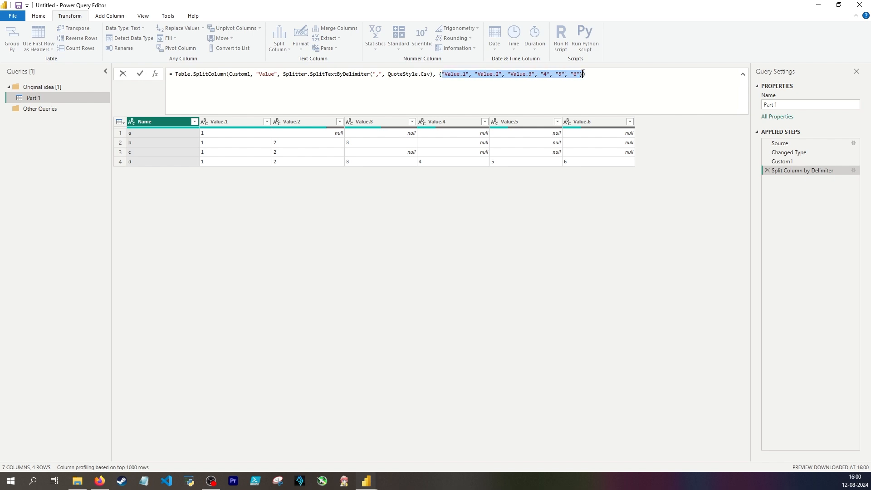
{"action": "type", "text": "6"}
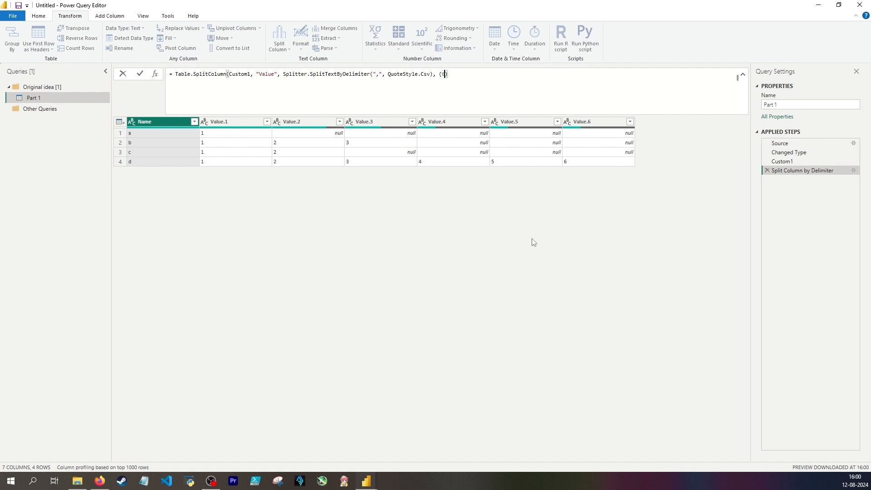
{"action": "key", "text": "Return"}
{"action": "key", "text": "Left"}
{"action": "key", "text": "BackSpace"}
{"action": "key", "text": "Return"}
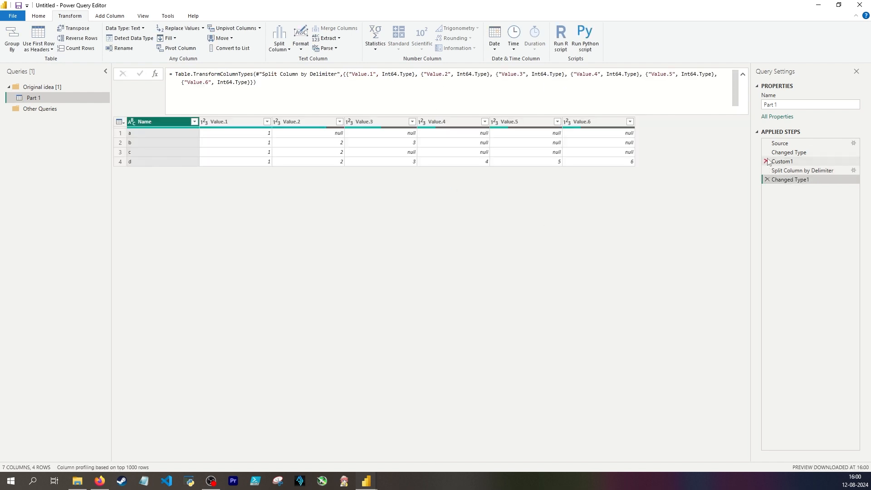
Review the column count in the split formula, and delete the Changed Type1 and Split Column by Delimiter steps
{"action": "left_click", "coordinate": [802, 170]}
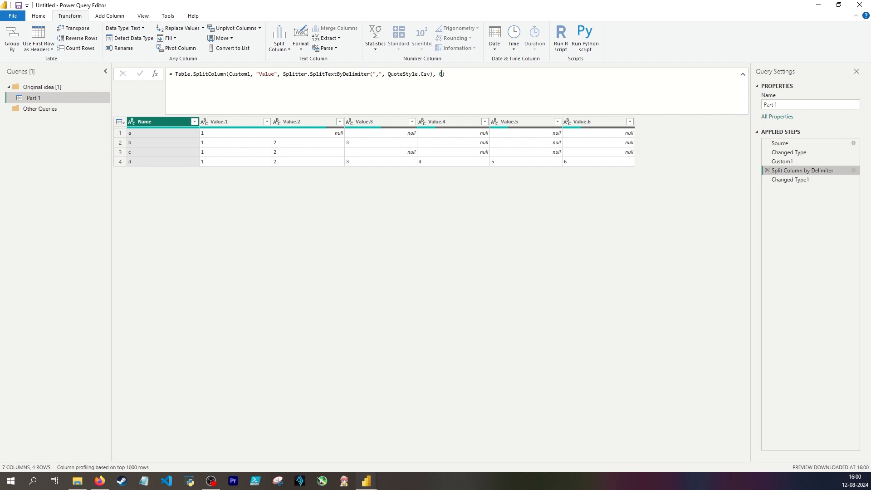
{"action": "double_click", "coordinate": [441, 74]}
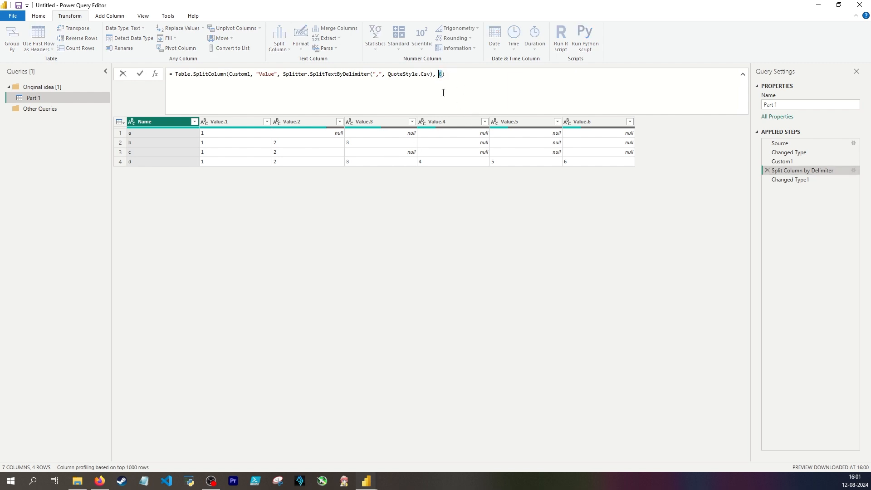
{"action": "key", "text": "Return"}
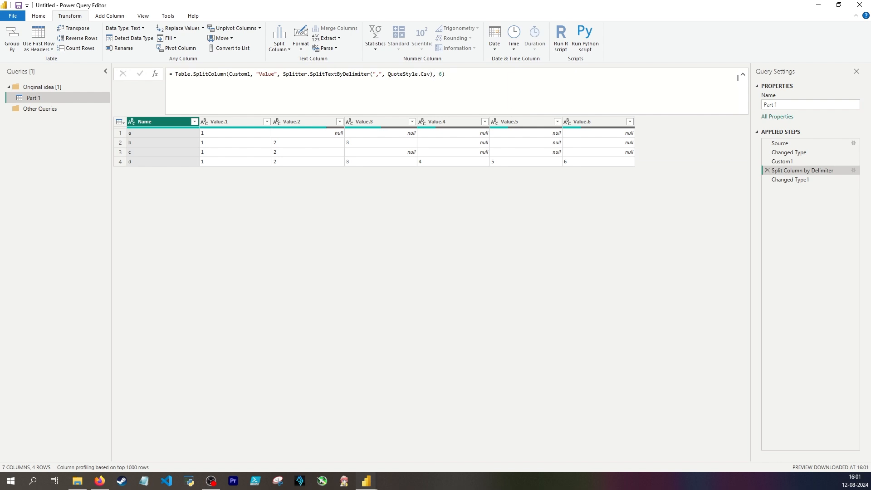
{"action": "left_click", "coordinate": [767, 178]}
{"action": "left_click", "coordinate": [767, 171]}
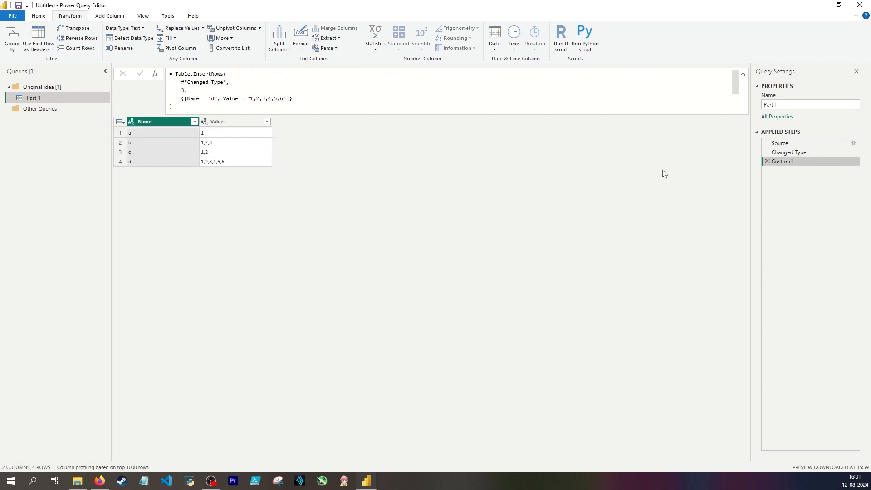
Create a reference to the Part 1 query and rename it Part 2
{"action": "right_click", "coordinate": [50, 96]}
{"action": "left_click", "coordinate": [72, 171]}
{"action": "double_click", "coordinate": [48, 109]}
{"action": "type", "text": "Part 2"}
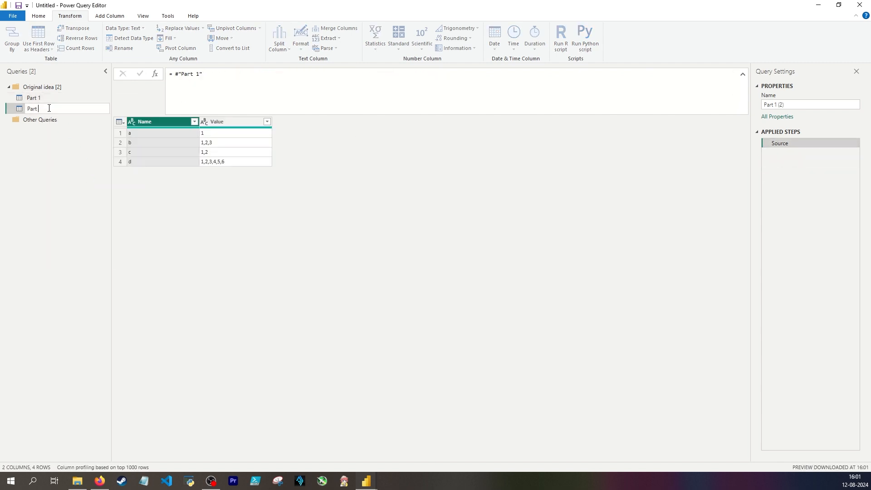
{"action": "key", "text": "Return"}
Add a custom column named Custom to Part 2 with the formula Text.Select([Value], ",")
{"action": "left_click", "coordinate": [231, 122]}
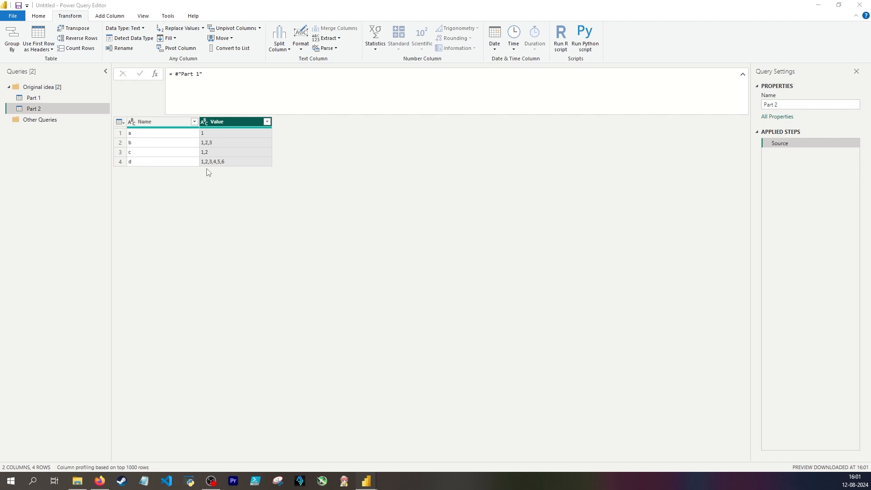
{"action": "left_click", "coordinate": [110, 16]}
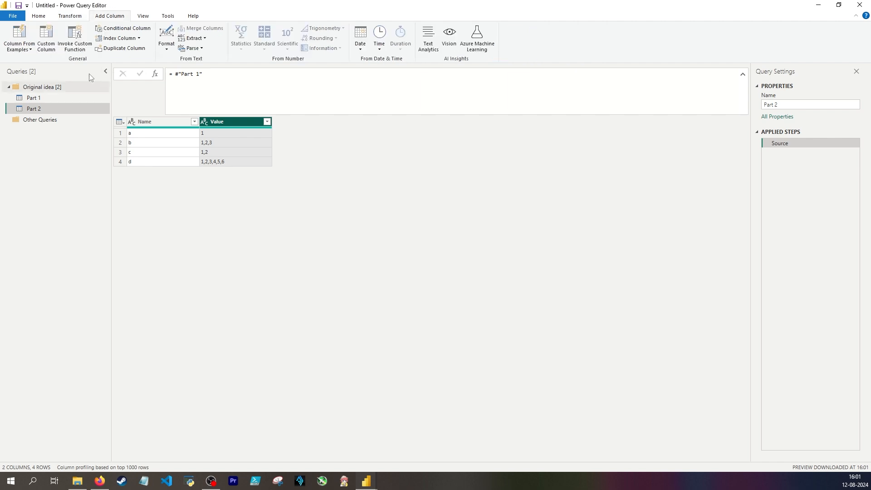
{"action": "left_click", "coordinate": [42, 50]}
{"action": "left_click", "coordinate": [312, 224]}
{"action": "type", "text": "Text.Select"}
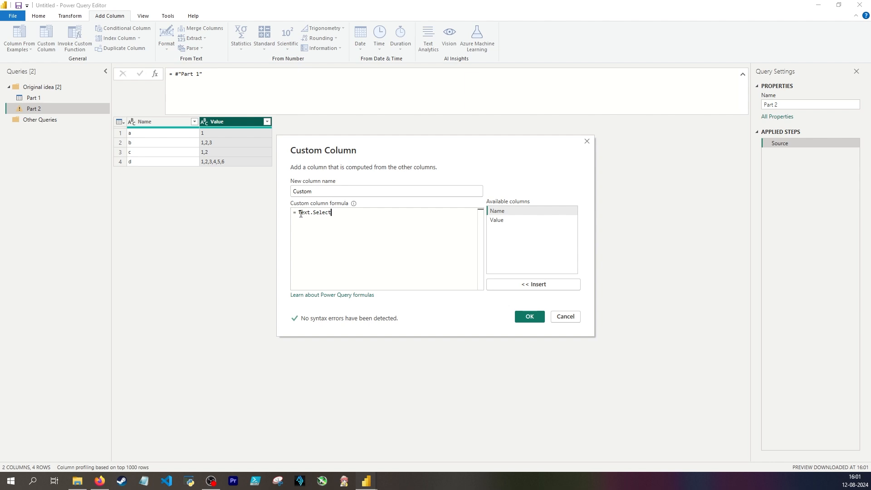
{"action": "type", "text": "("}
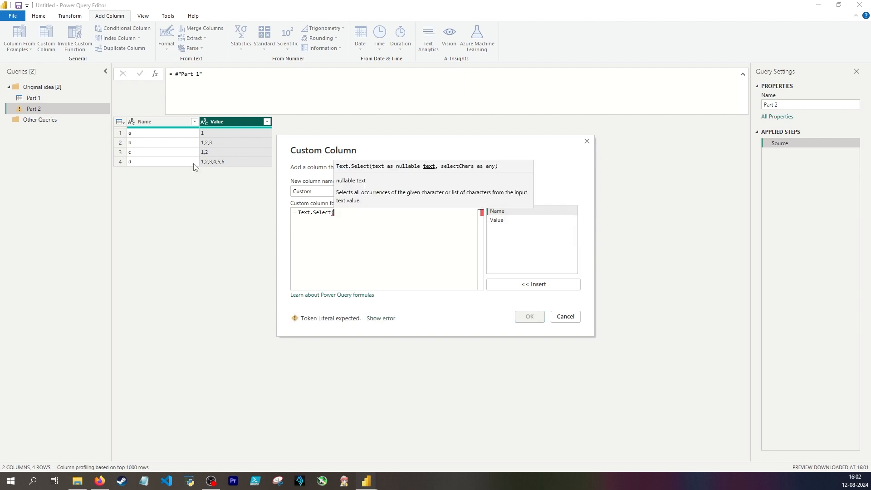
{"action": "double_click", "coordinate": [499, 220]}
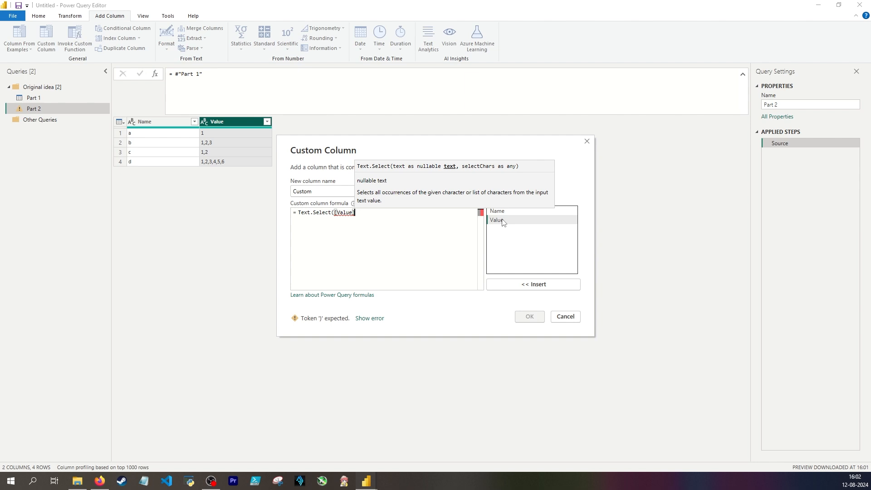
{"action": "type", "text": ", \",\")"}
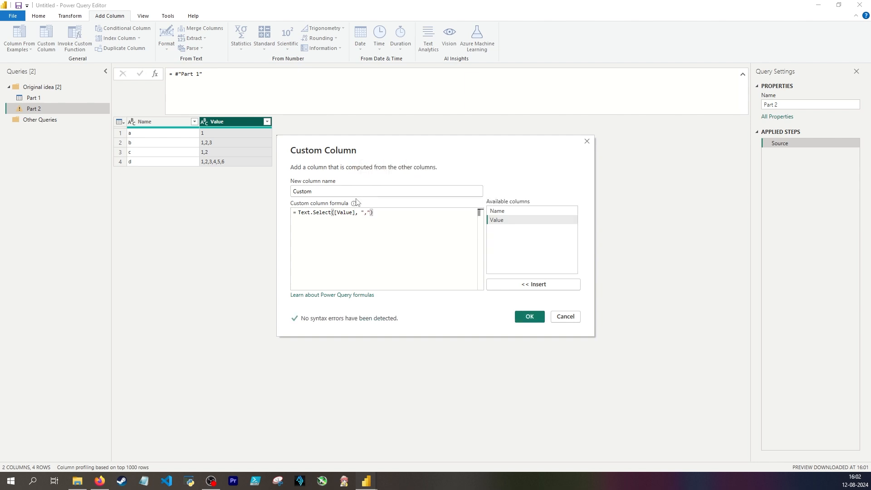
{"action": "left_click", "coordinate": [529, 317]}
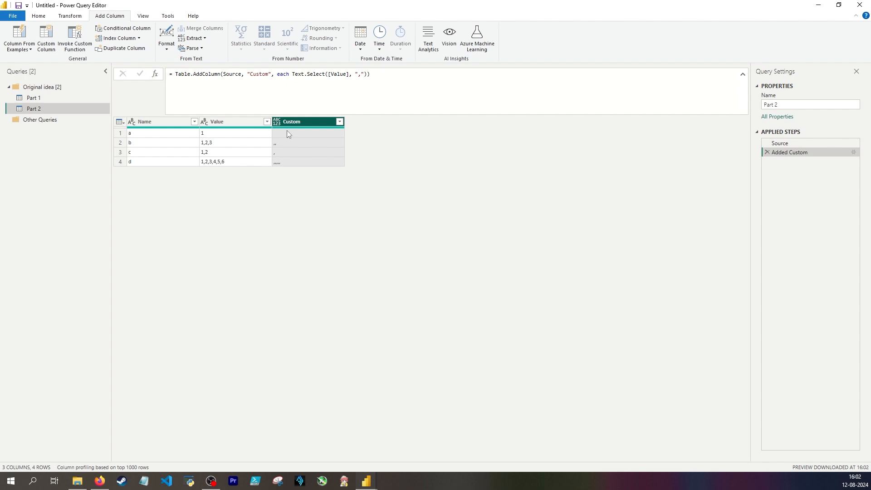
Add a second custom column, Custom.1, with the formula Text.Length([Custom])
{"action": "left_click", "coordinate": [46, 39]}
{"action": "left_click_drag", "start_coordinate": [356, 143], "coordinate": [501, 163]}
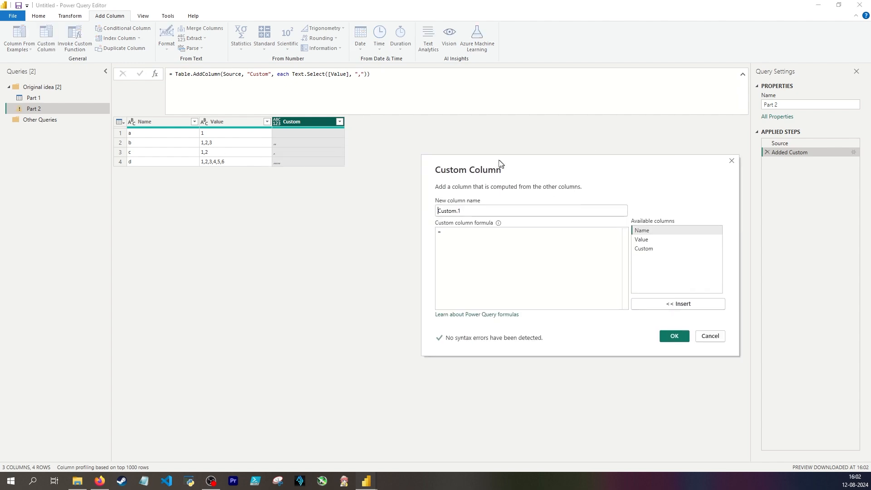
{"action": "type", "text": "text.Length"}
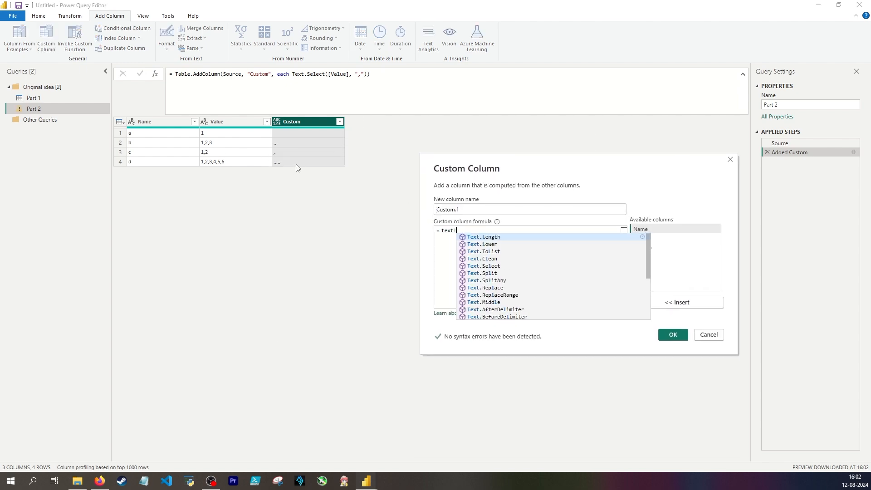
{"action": "type", "text": "("}
{"action": "double_click", "coordinate": [642, 247]}
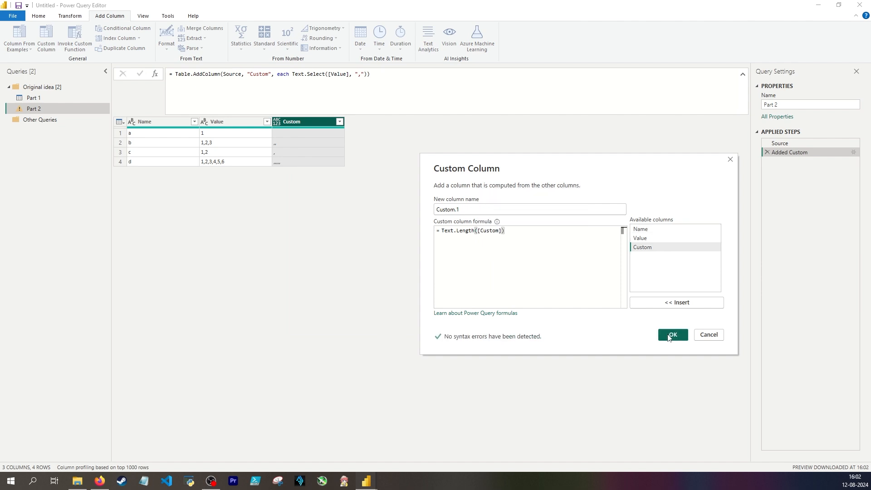
{"action": "left_click", "coordinate": [673, 335]}
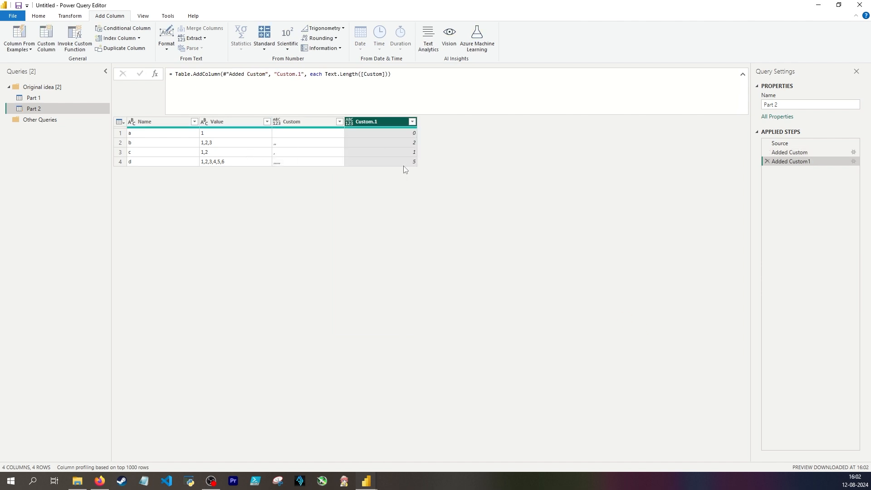
Compare row d's Value with its Custom.1 count, and set the Custom.1 column's type to decimal number
{"action": "left_click", "coordinate": [215, 163]}
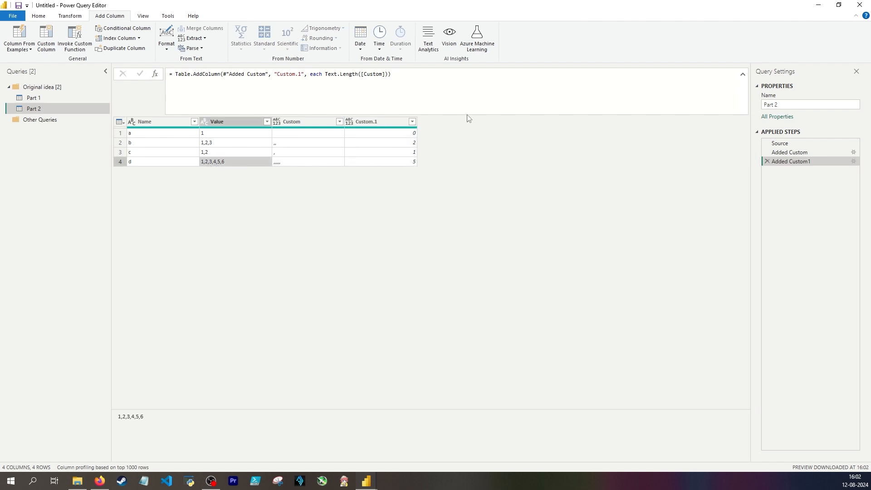
{"action": "left_click", "coordinate": [407, 163]}
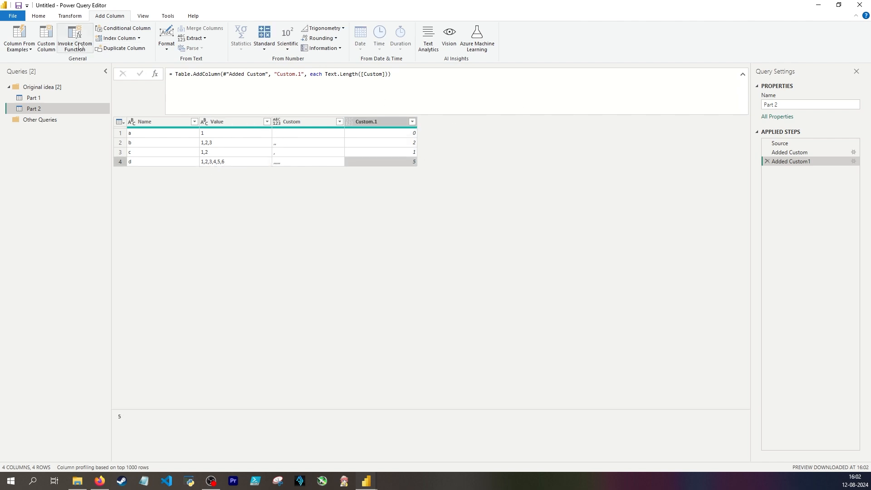
{"action": "left_click", "coordinate": [377, 123]}
{"action": "left_click", "coordinate": [267, 49]}
{"action": "left_click", "coordinate": [244, 49]}
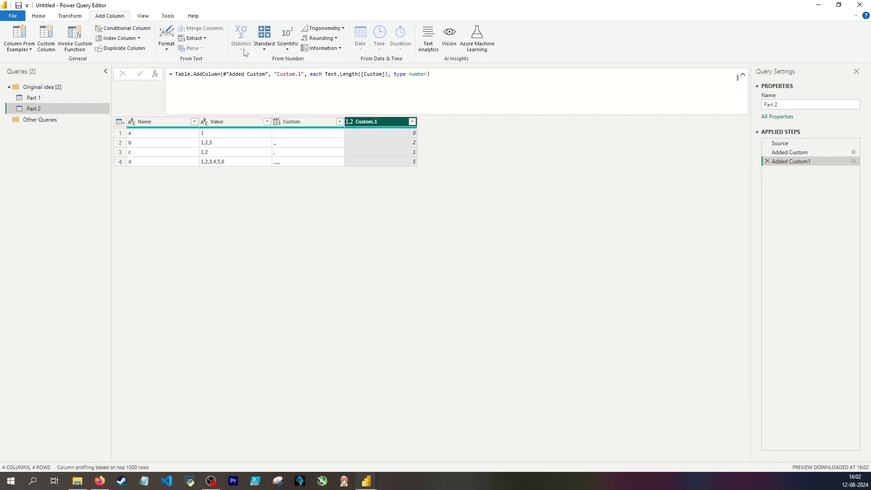
{"action": "left_click", "coordinate": [73, 16]}
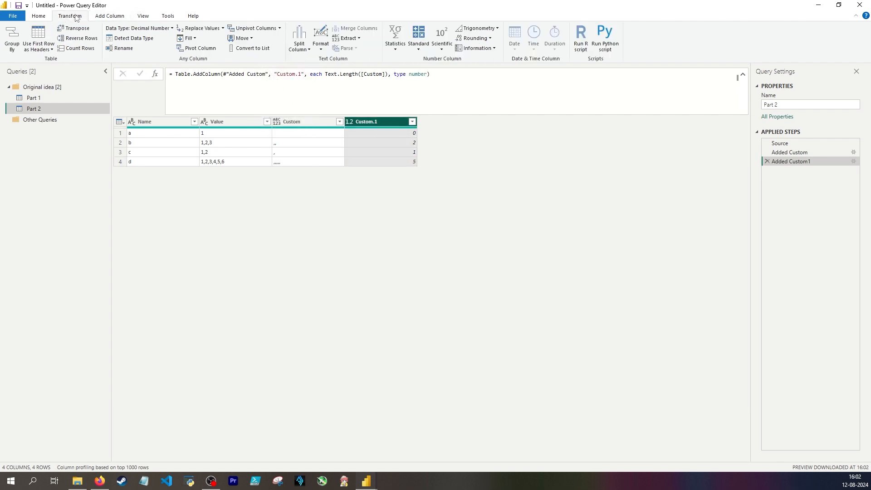
{"action": "left_click", "coordinate": [395, 43]}
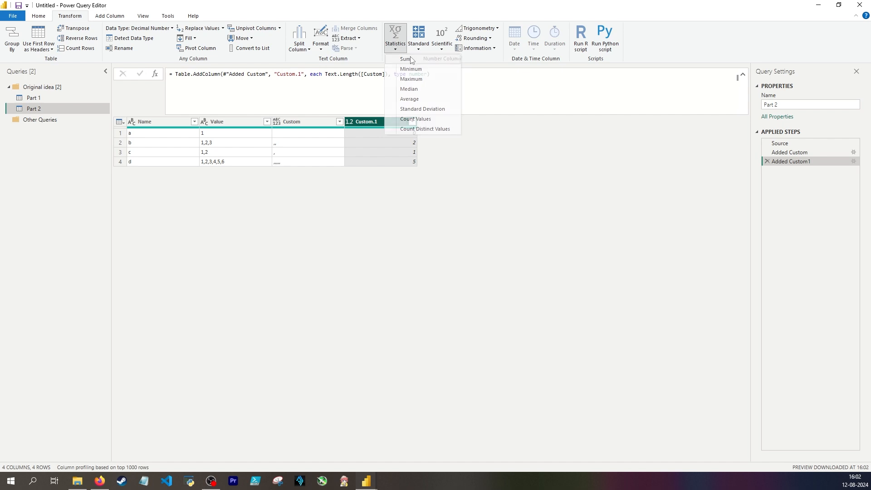
{"action": "left_click", "coordinate": [412, 61]}
{"action": "left_click", "coordinate": [767, 170]}
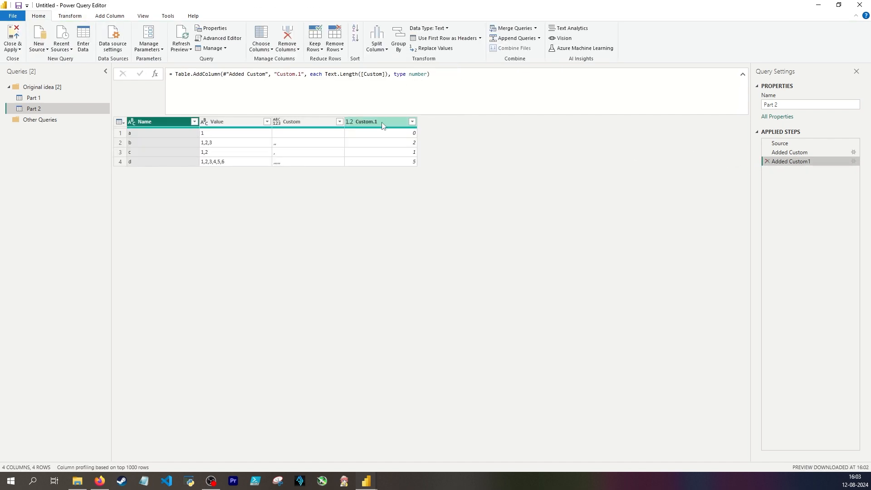
Calculate the maximum of the Custom.1 column and add + 1 to the resulting List.Max formula
{"action": "left_click", "coordinate": [382, 123]}
{"action": "left_click", "coordinate": [380, 47]}
{"action": "left_click", "coordinate": [77, 16]}
{"action": "left_click", "coordinate": [396, 43]}
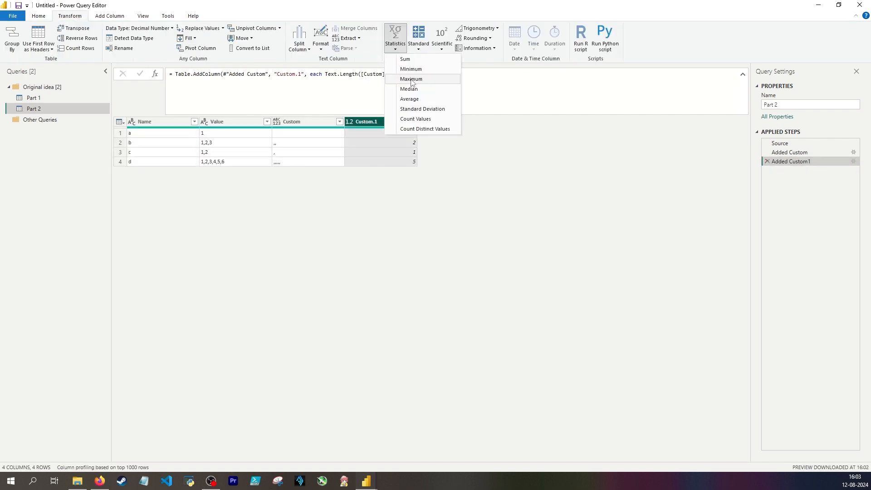
{"action": "left_click", "coordinate": [411, 80]}
{"action": "left_click", "coordinate": [362, 88]}
{"action": "type", "text": "+ 1"}
{"action": "key", "text": "Return"}
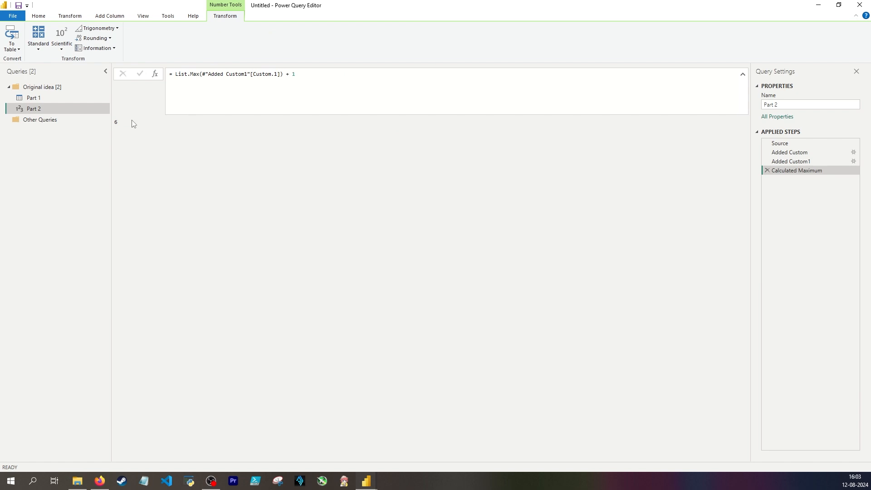
{"action": "left_click", "coordinate": [116, 122]}
Delete the Calculated Maximum and Added Custom1 steps, and review the Added Custom step's formula
{"action": "left_click", "coordinate": [766, 170]}
{"action": "left_click", "coordinate": [766, 161]}
{"action": "left_click", "coordinate": [314, 87]}
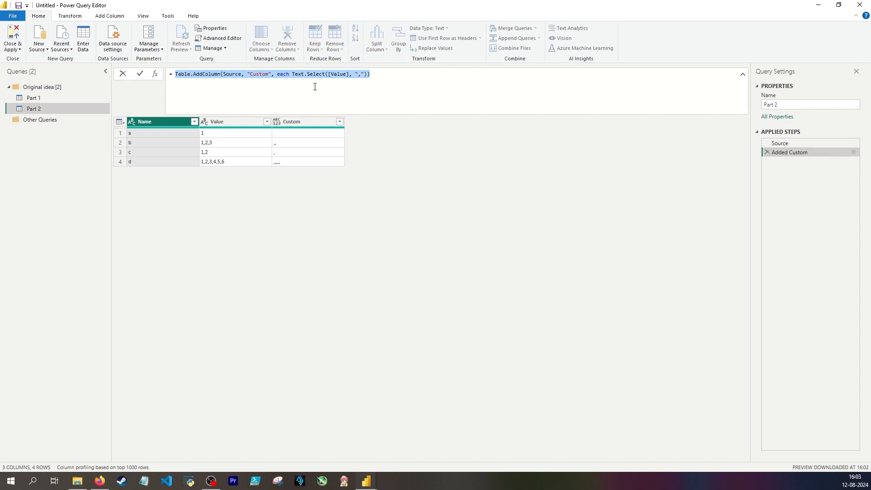
{"action": "left_click", "coordinate": [314, 87]}
{"action": "left_click_drag", "start_coordinate": [176, 76], "coordinate": [234, 85]}
{"action": "left_click", "coordinate": [187, 72]}
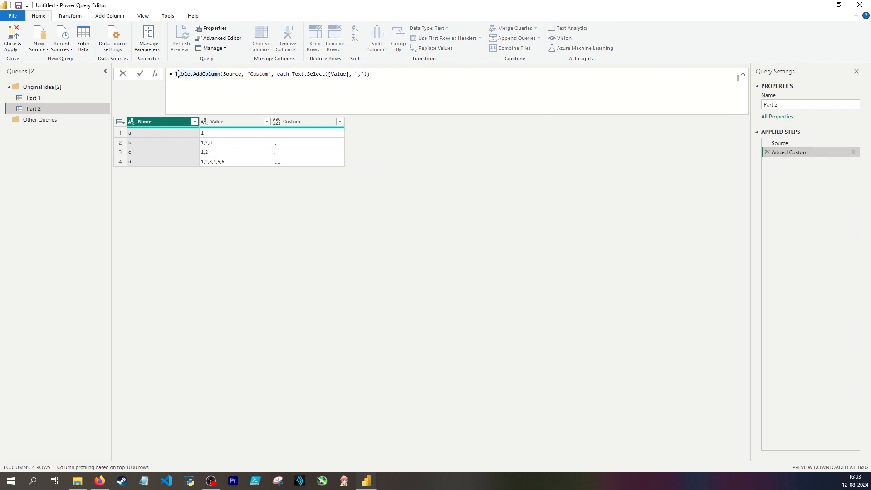
{"action": "left_click", "coordinate": [386, 82]}
{"action": "double_click", "coordinate": [258, 78]}
Wrap the Added Custom formula in List.Max over its [Custom] column, add + 1, and remove the surplus closing parenthesis
{"action": "left_click", "coordinate": [176, 76]}
{"action": "type", "text": "lis"}
{"action": "type", "text": "t.Max("}
{"action": "key", "text": "shift+Return"}
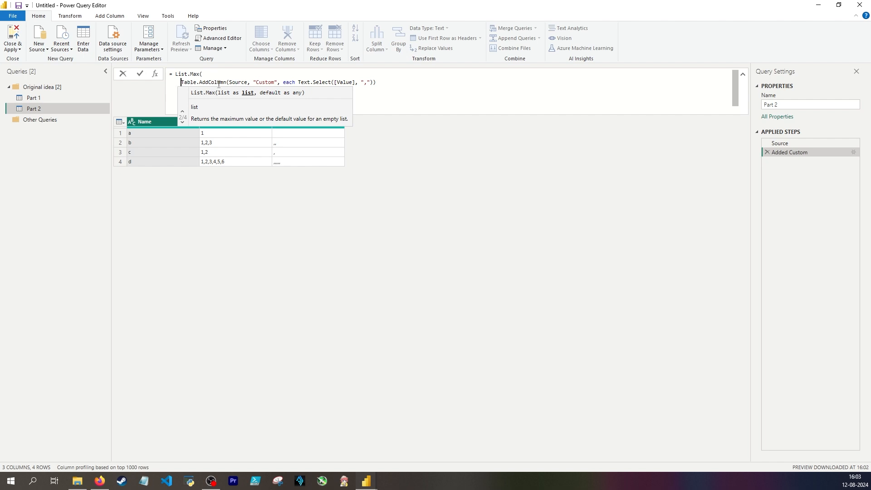
{"action": "key", "text": "End"}
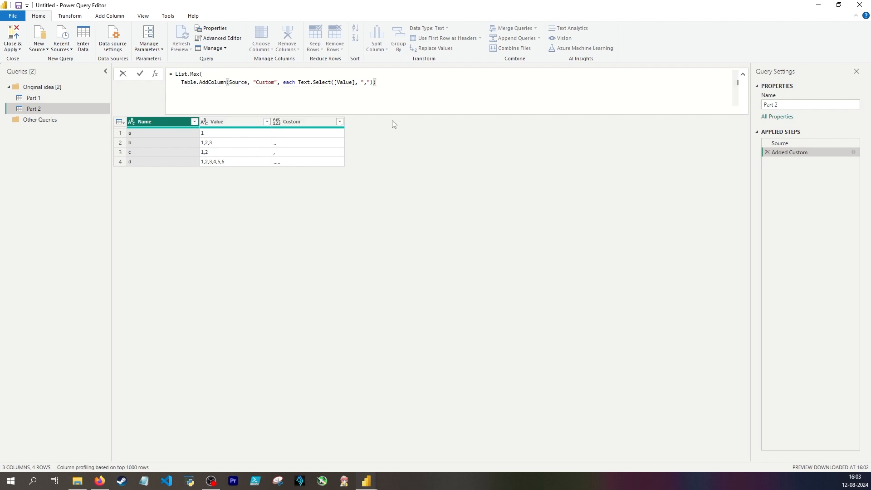
{"action": "type", "text": ")[Custom"}
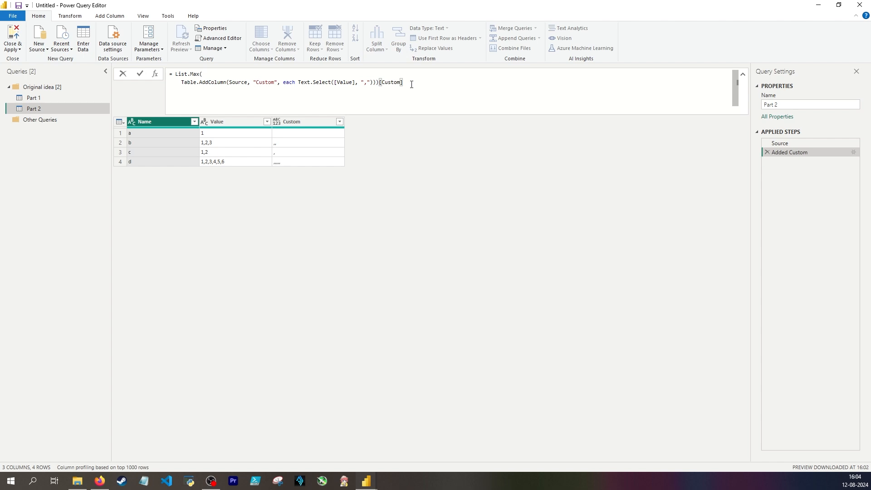
{"action": "type", "text": "]"}
{"action": "key", "text": "Return"}
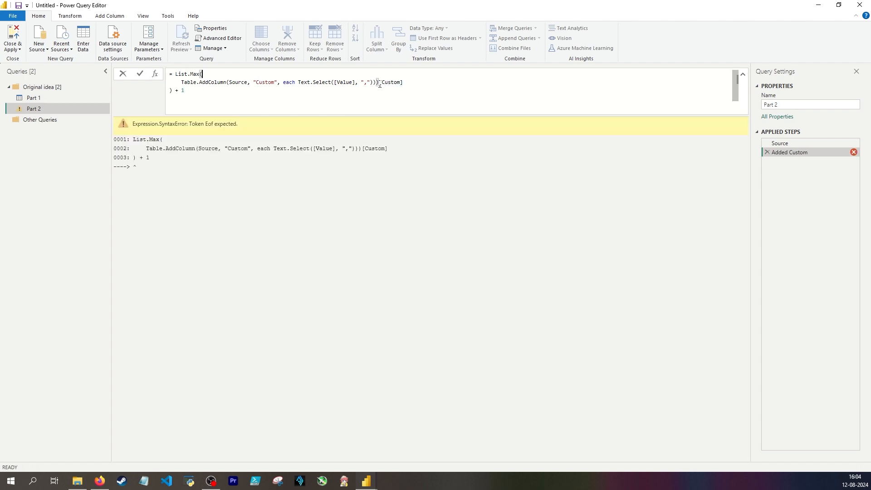
{"action": "left_click", "coordinate": [380, 82]}
{"action": "key", "text": "BackSpace"}
{"action": "key", "text": "Return"}
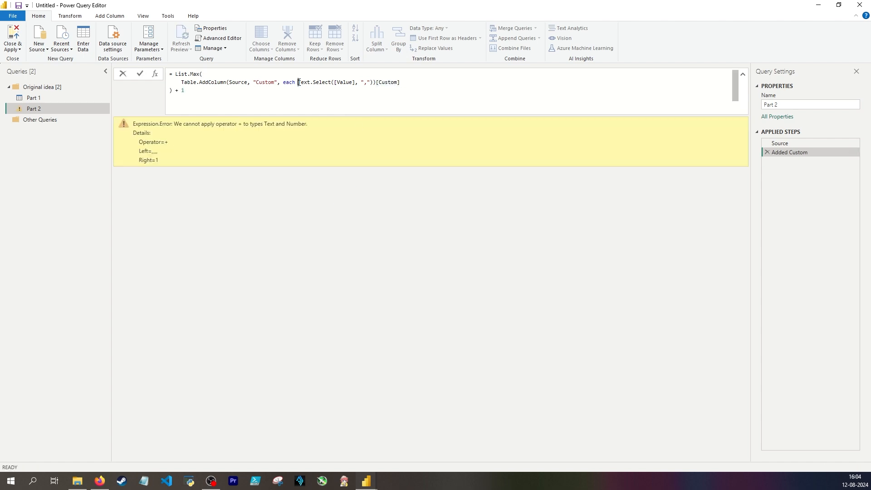
Wrap the Text.Select expression in Text.Length so the formula counts the commas in each Value
{"action": "left_click", "coordinate": [298, 82]}
{"action": "type", "text": "Text.L"}
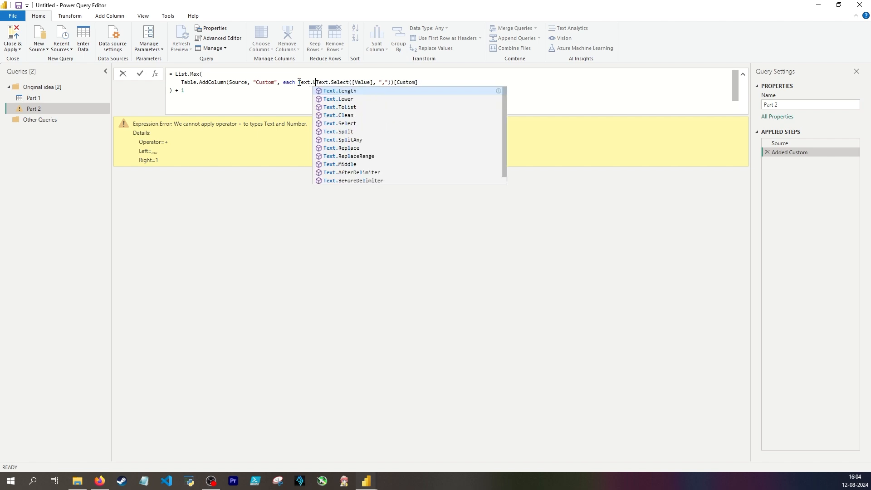
{"action": "type", "text": "ength"}
{"action": "key", "text": "Tab"}
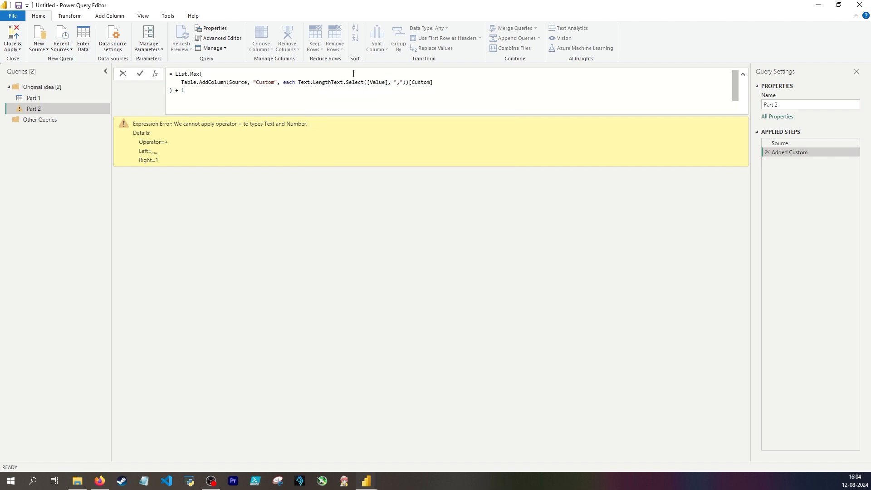
{"action": "type", "text": "("}
{"action": "left_click", "coordinate": [411, 82]}
{"action": "type", "text": ")"}
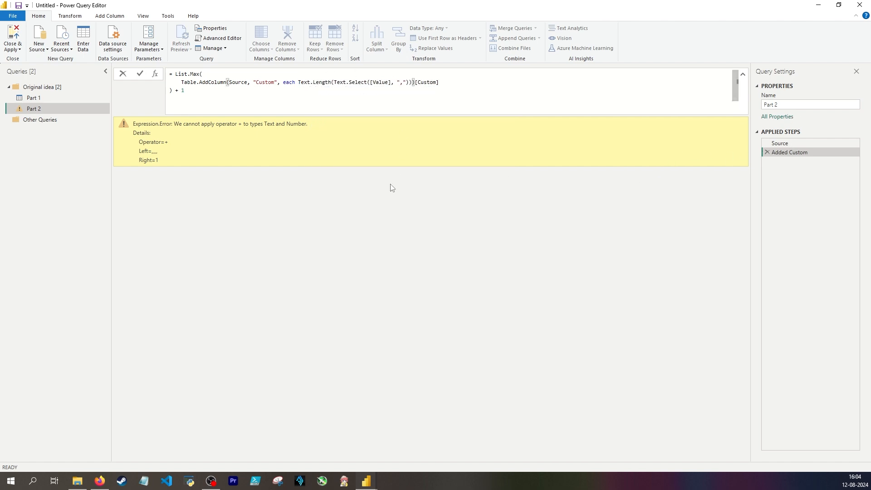
{"action": "key", "text": "Return"}
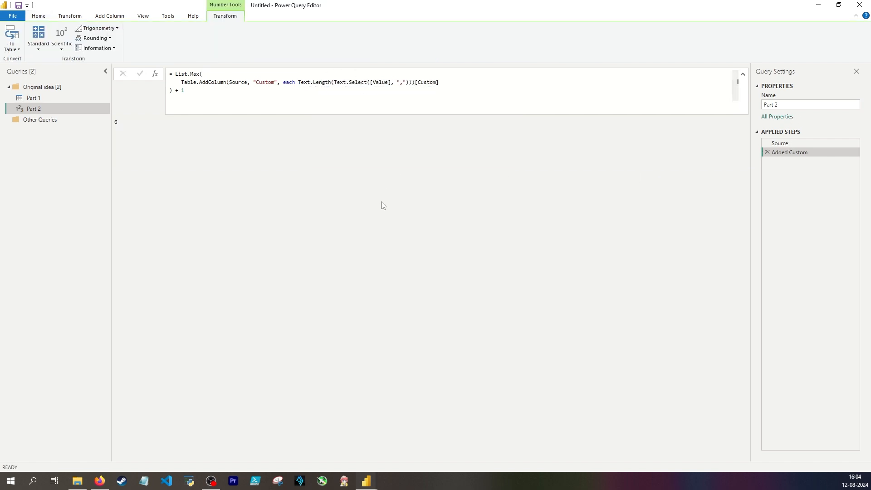
Rename the Added Custom step to Number of columns
{"action": "left_click", "coordinate": [810, 152]}
{"action": "type", "text": "Number"}
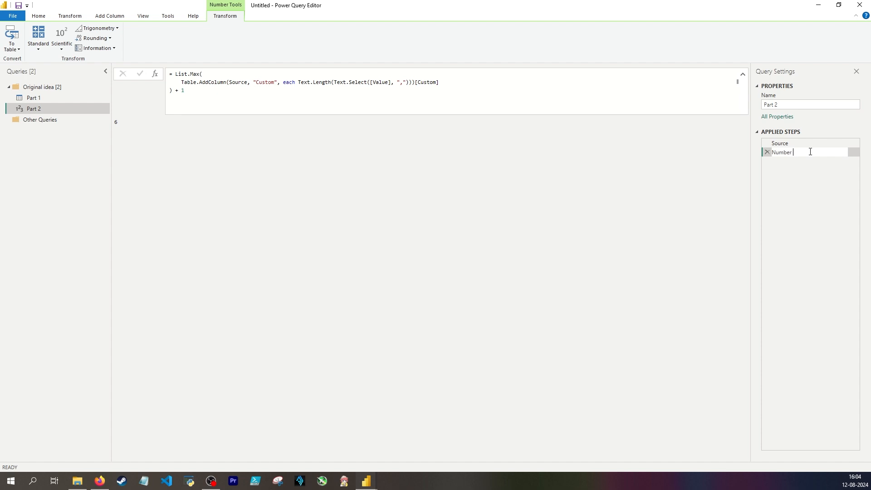
{"action": "type", "text": " of columns"}
{"action": "key", "text": "Return"}
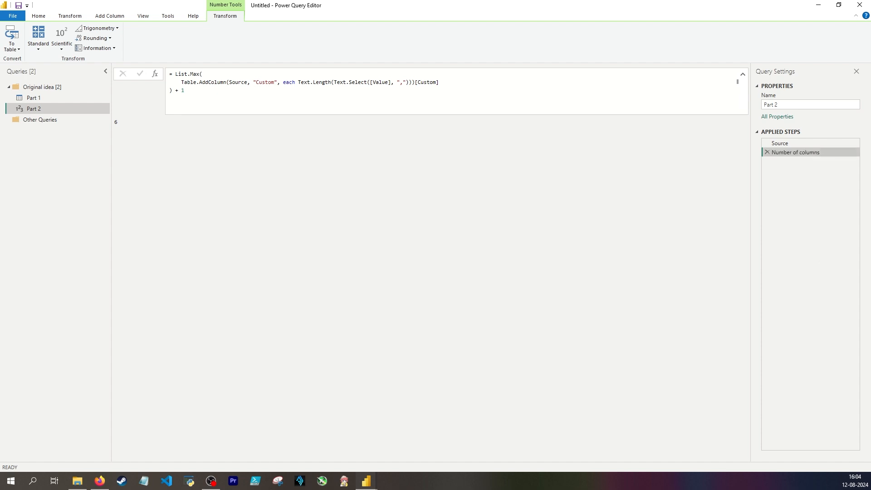
Return to the Source step and split its Value column by the comma delimiter
{"action": "key", "text": "Up"}
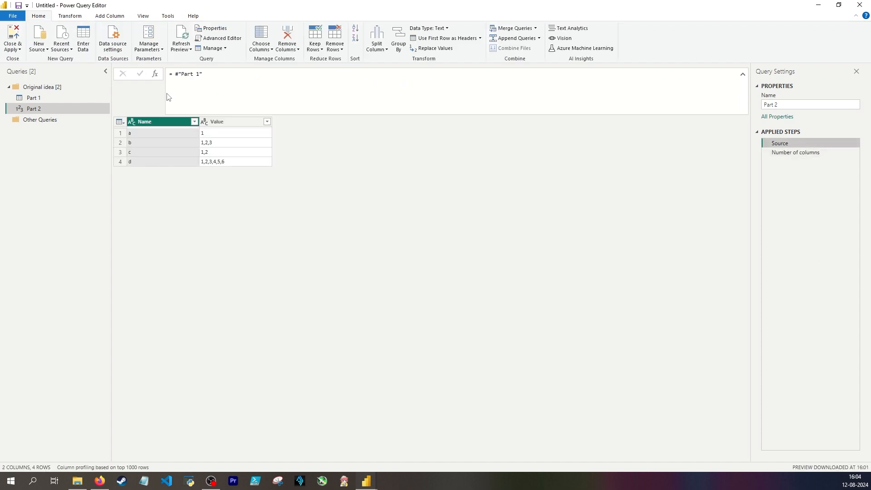
{"action": "left_click", "coordinate": [66, 15]}
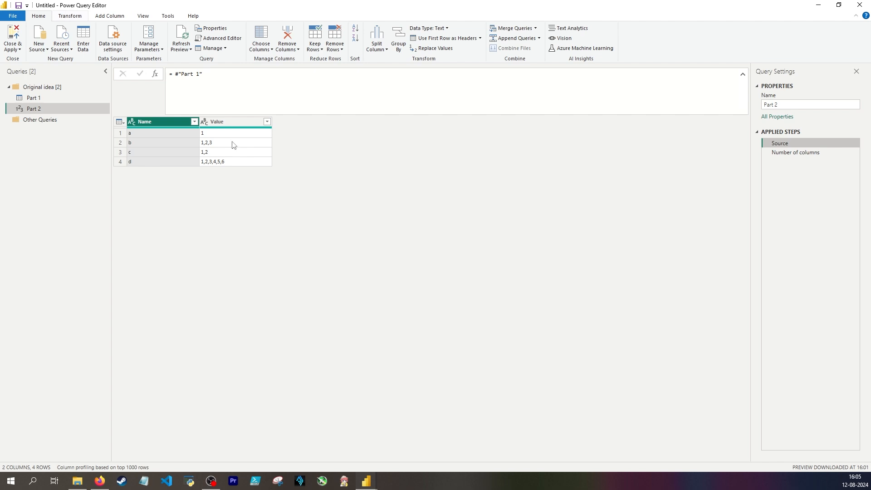
{"action": "left_click", "coordinate": [249, 132]}
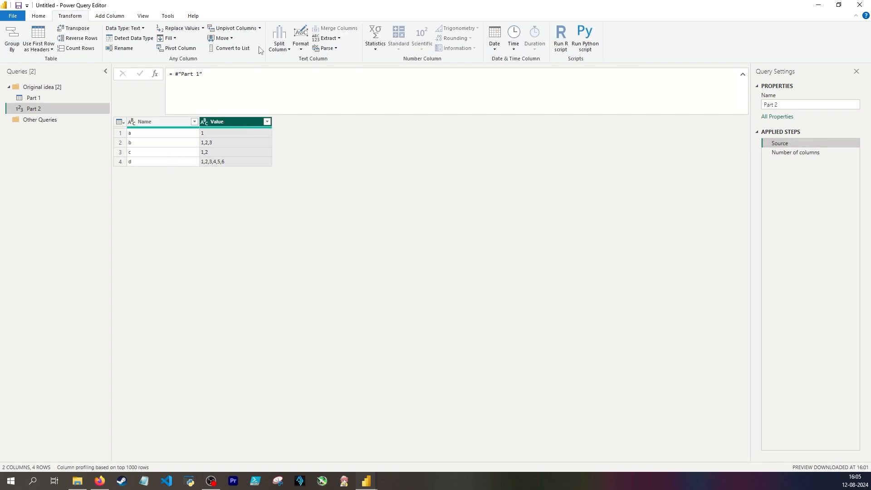
{"action": "left_click", "coordinate": [284, 47]}
{"action": "left_click", "coordinate": [299, 59]}
{"action": "left_click", "coordinate": [529, 329]}
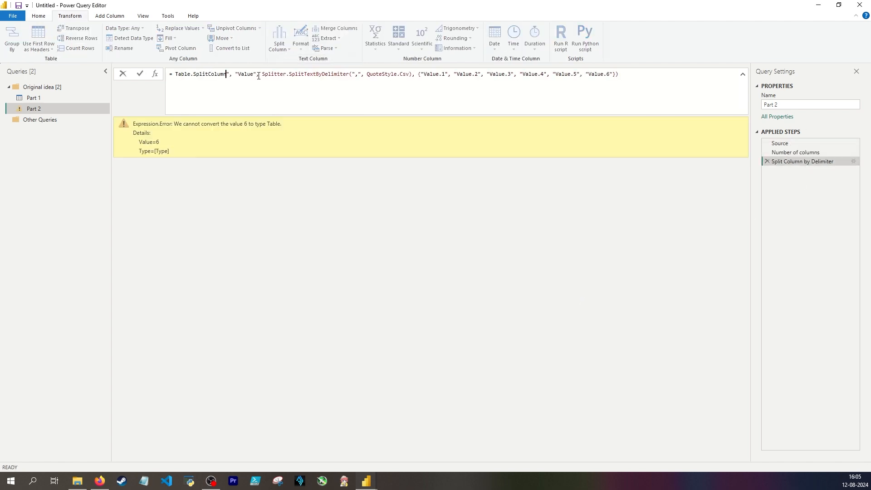
Make the split formula use Source as its table and delete the automatically added Changed Type step
{"action": "type", "text": "(Source,"}
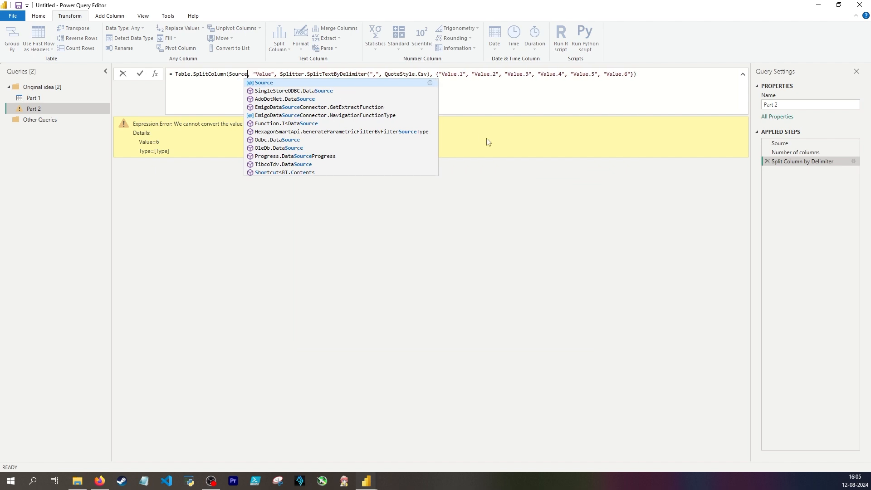
{"action": "key", "text": "Return"}
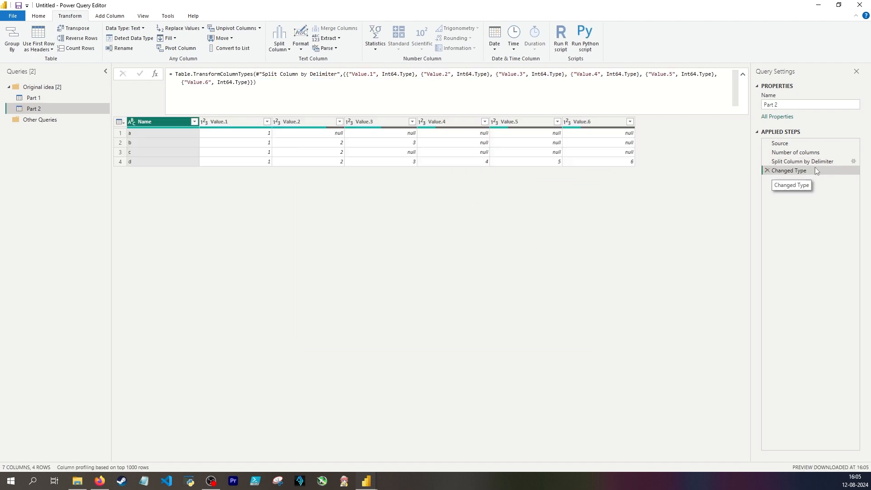
{"action": "left_click_drag", "start_coordinate": [353, 73], "coordinate": [368, 73]}
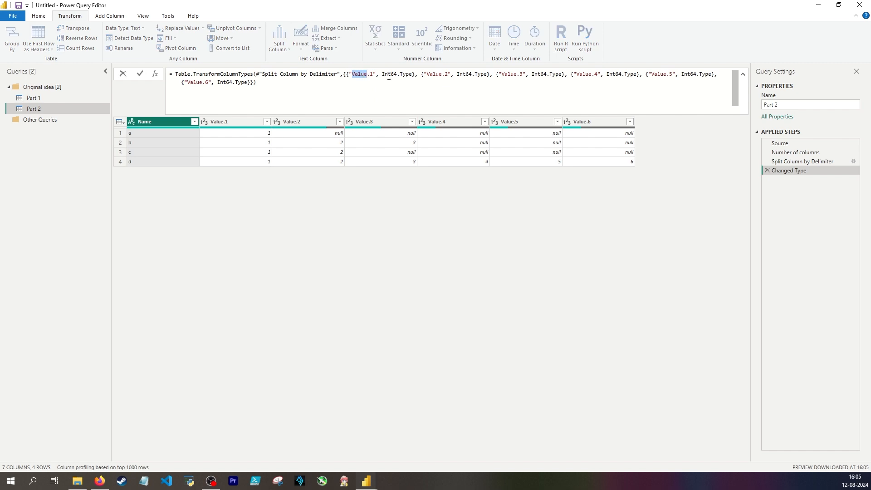
{"action": "left_click", "coordinate": [767, 171]}
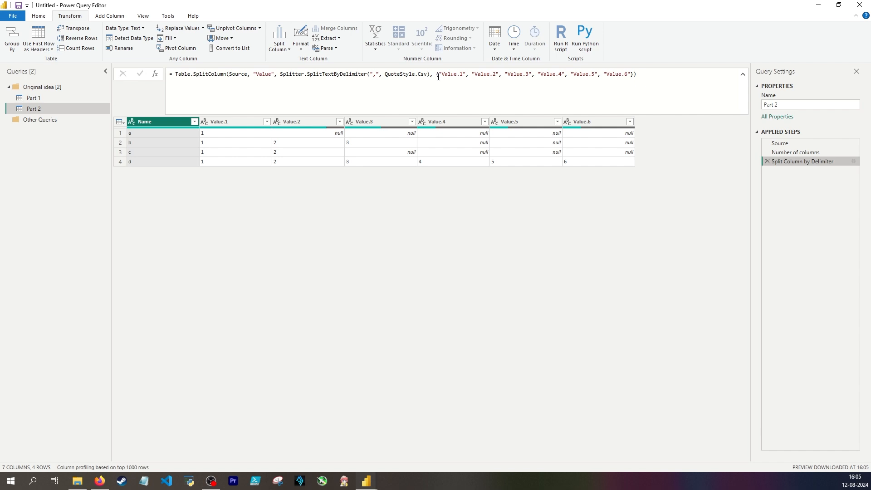
Replace the hard-coded column name list in the split formula with #"Number of columns" and delete the Changed Type step again
{"action": "left_click_drag", "start_coordinate": [437, 76], "coordinate": [634, 76]}
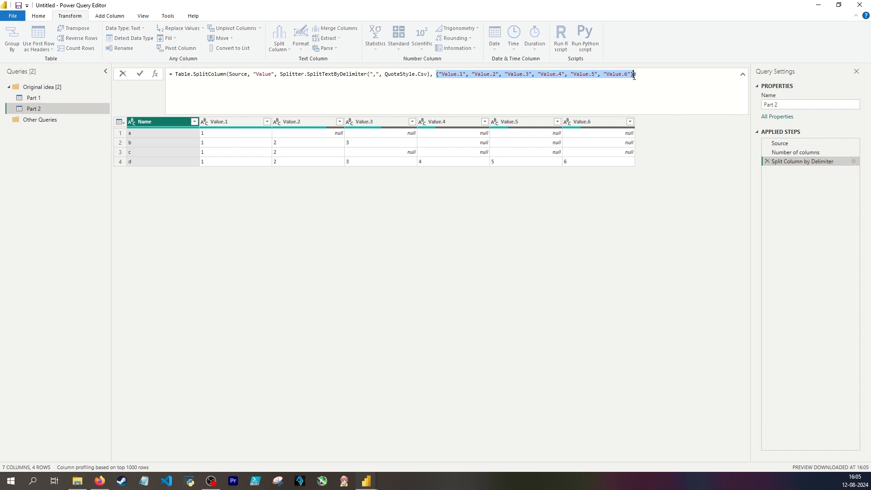
{"action": "key", "text": "BackSpace"}
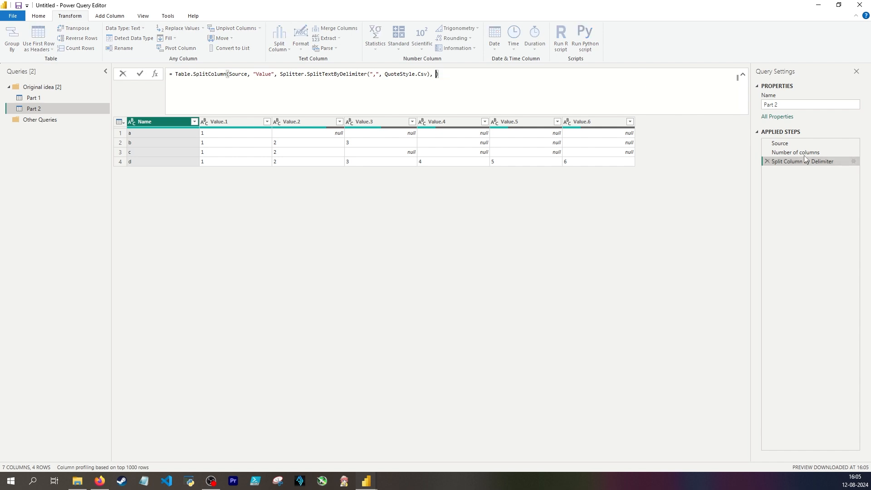
{"action": "type", "text": "number"}
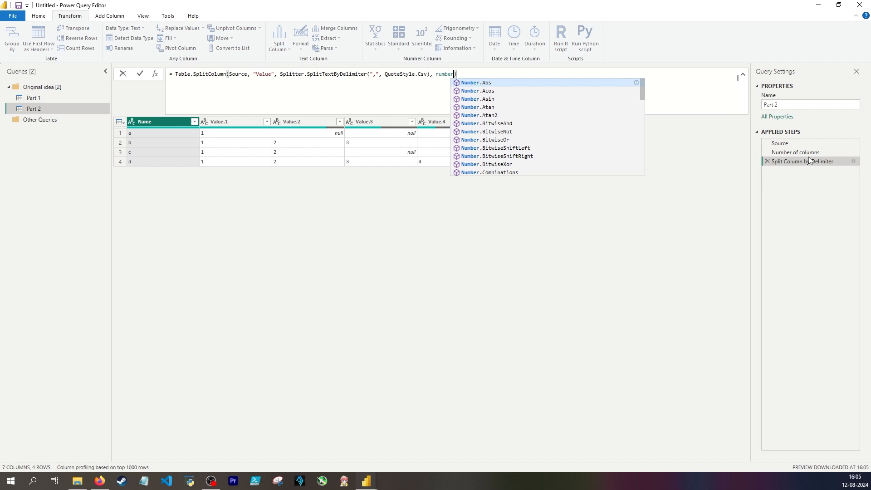
{"action": "key", "text": "ctrl+BackSpace"}
{"action": "type", "text": "#\"Number of columns\""}
{"action": "key", "text": "Tab"}
{"action": "key", "text": "Return"}
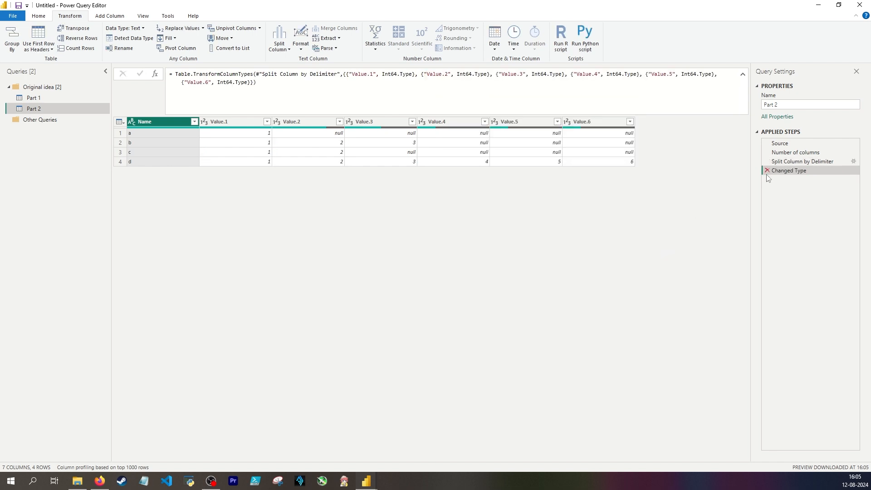
{"action": "left_click", "coordinate": [767, 171]}
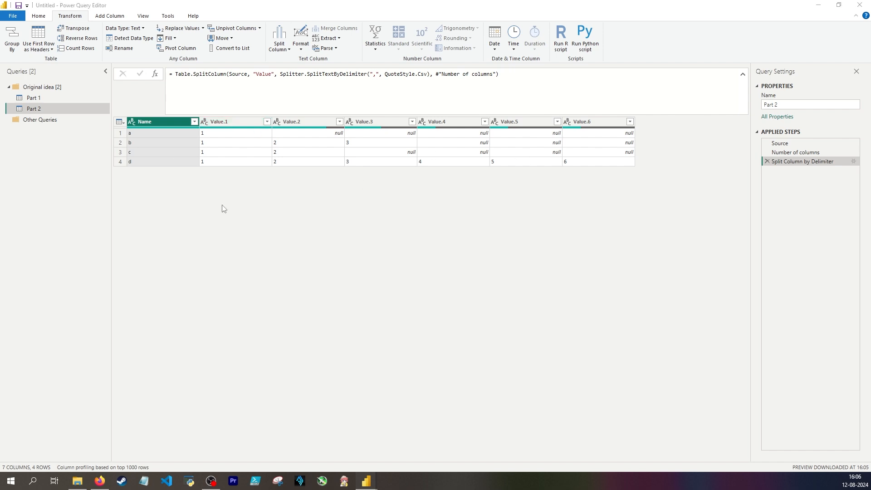
Add a custom step holding the copied List.Buffer list that pairs Value1.1 to Value1.9 with Split 1 to Split 9
{"action": "left_click", "coordinate": [260, 214]}
{"action": "left_click", "coordinate": [155, 74]}
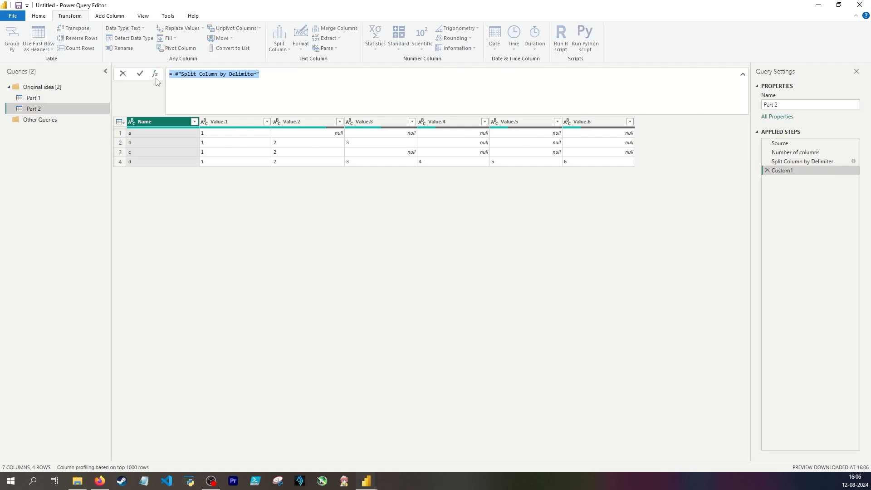
{"action": "key", "text": "ctrl+v"}
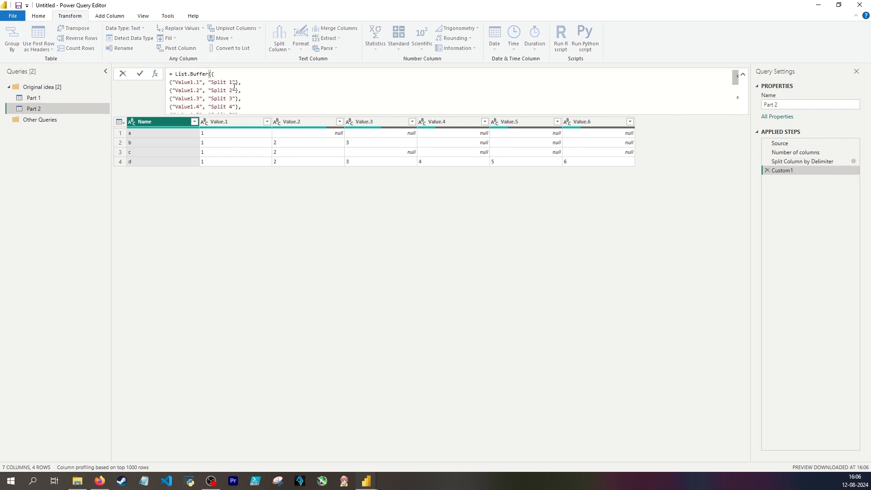
{"action": "key", "text": "Return"}
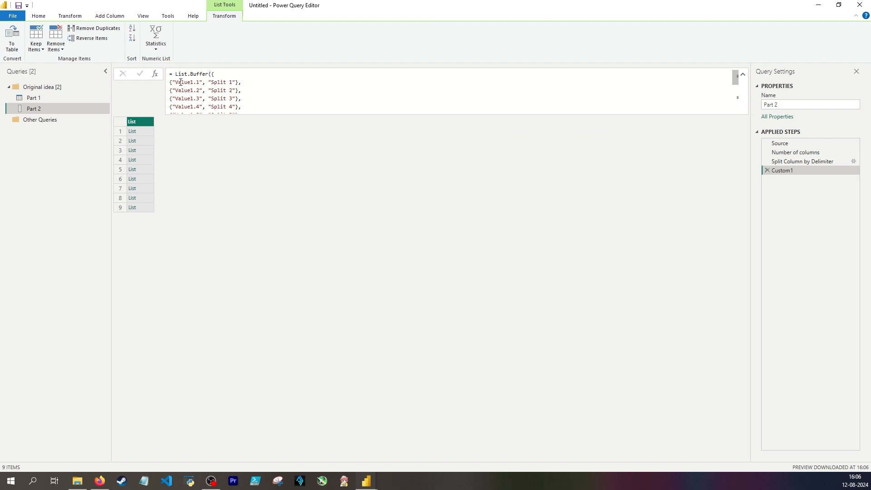
Correct the old column names in the list to Value.1 through Value.9 and name the step List Accum Source
{"action": "left_click_drag", "start_coordinate": [180, 82], "coordinate": [203, 82]}
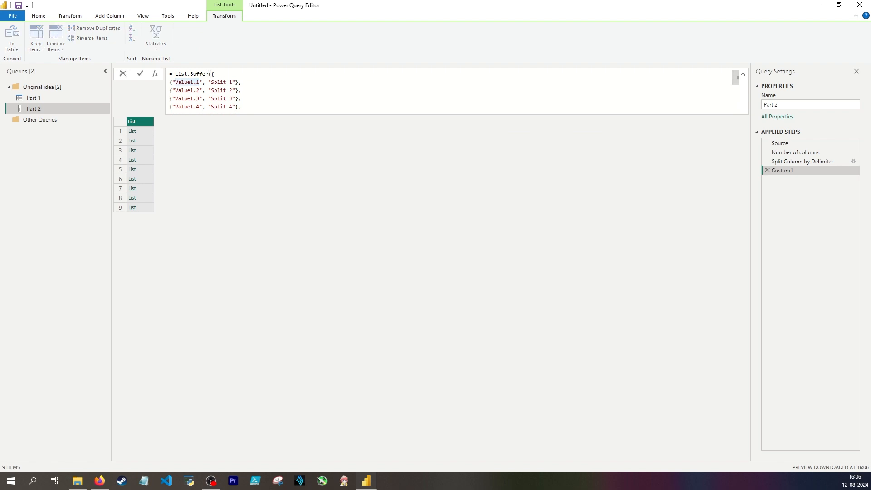
{"action": "left_click", "coordinate": [793, 162]}
{"action": "left_click", "coordinate": [791, 171]}
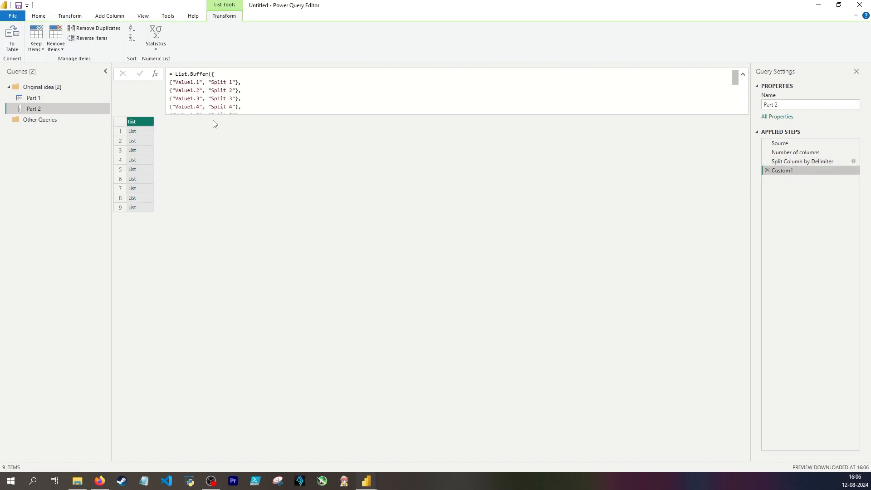
{"action": "left_click", "coordinate": [193, 102]}
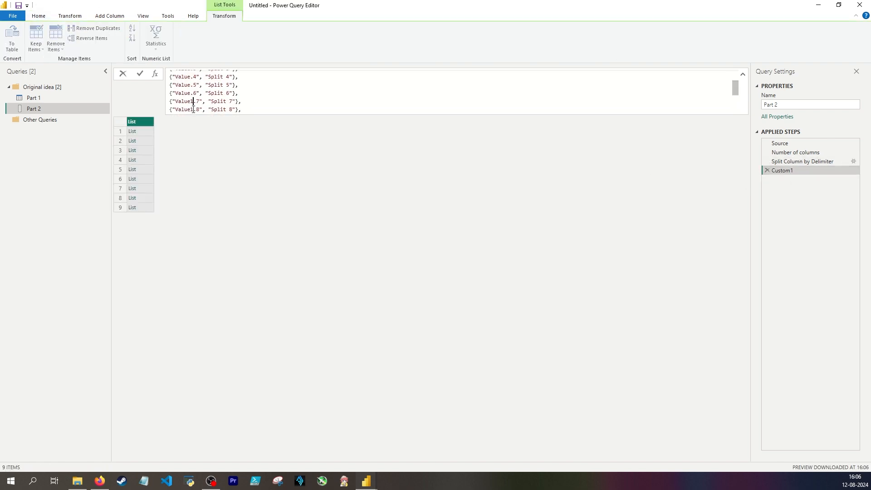
{"action": "key", "text": "BackSpace"}
{"action": "left_click", "coordinate": [194, 110]}
{"action": "key", "text": "shift+Down"}
{"action": "left_click", "coordinate": [194, 93]}
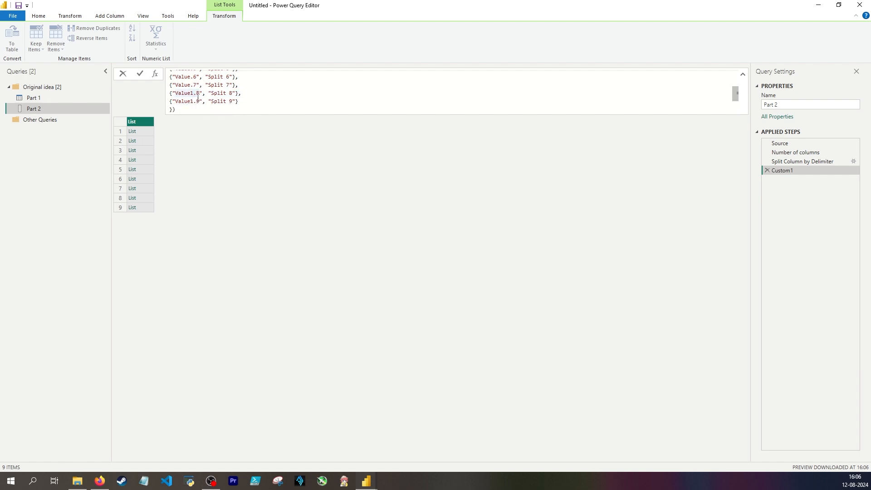
{"action": "key", "text": "BackSpace"}
{"action": "left_click", "coordinate": [196, 102]}
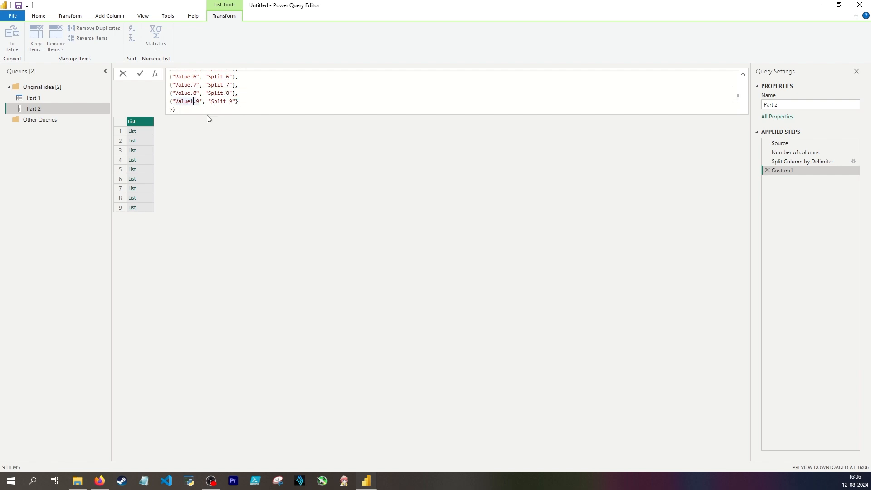
{"action": "key", "text": "BackSpace"}
{"action": "key", "text": "Return"}
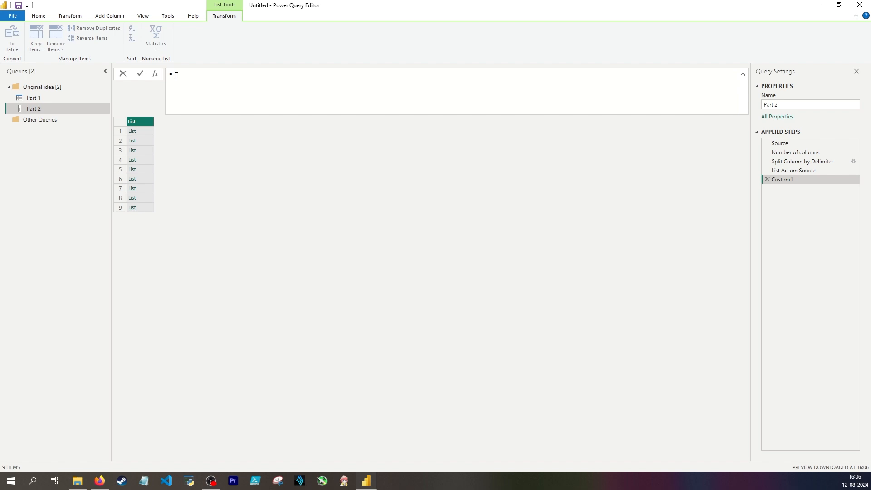
Begin a new custom step with Table.TransformColumnNames, using #"Split Column by Delimiter" as its table
{"action": "type", "text": "Tabletra"}
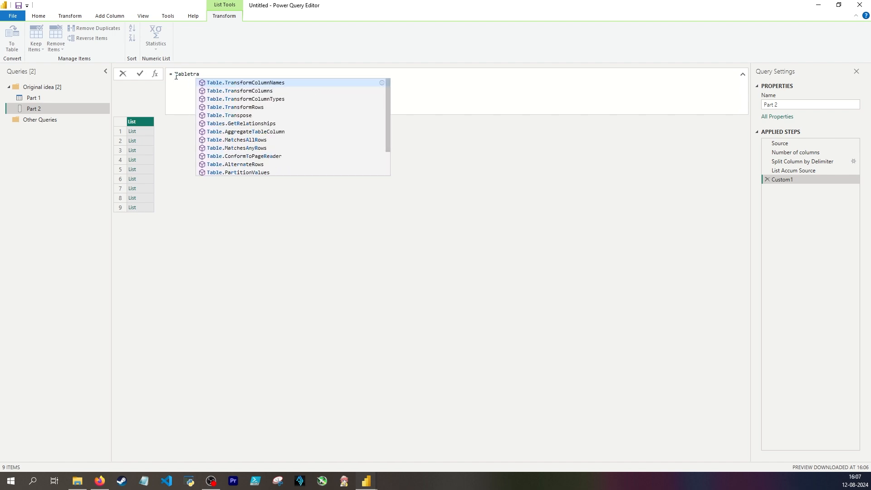
{"action": "key", "text": "Tab"}
{"action": "type", "text": "("}
{"action": "key", "text": "Return"}
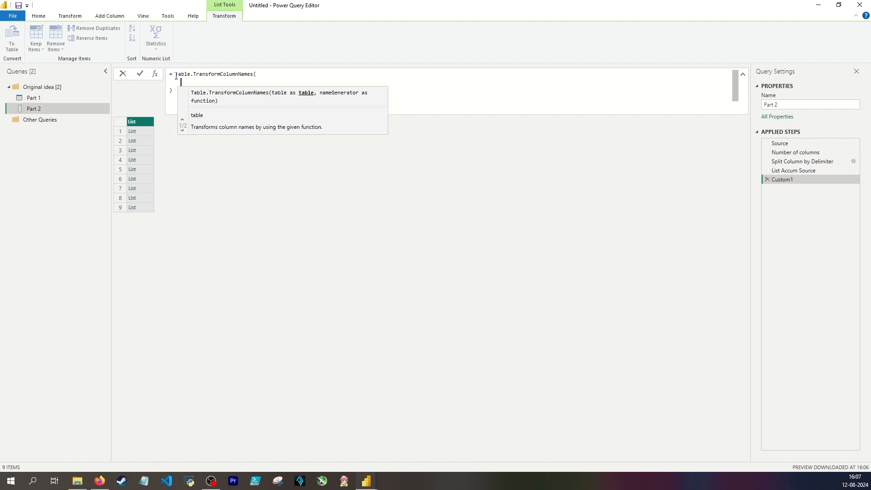
{"action": "type", "text": "#\"Spl"}
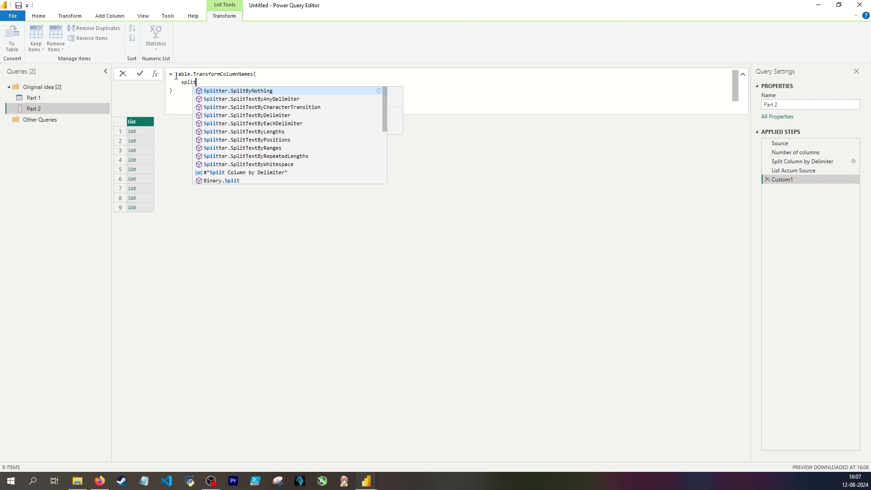
{"action": "key", "text": "Tab"}
{"action": "type", "text": ","}
{"action": "key", "text": "Return"}
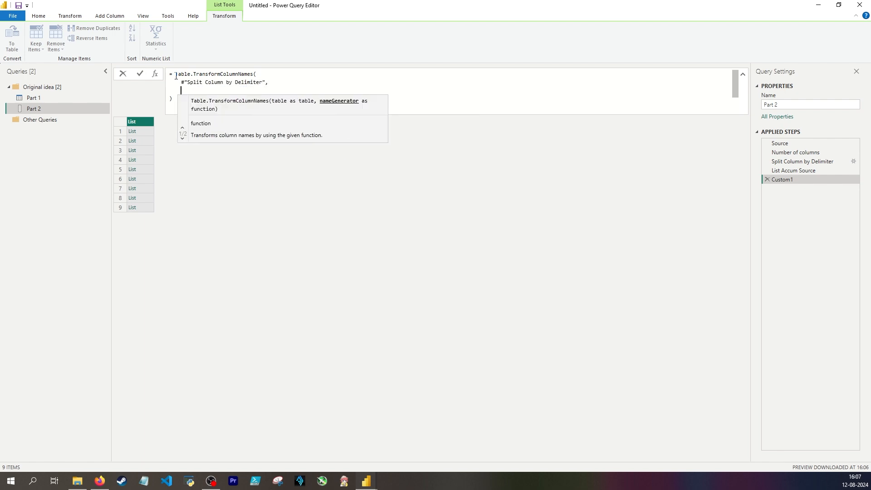
Add each List.Accumulate as the name generator, with #"List Accum Source" as the list and _ as the seed
{"action": "type", "text": "each list"}
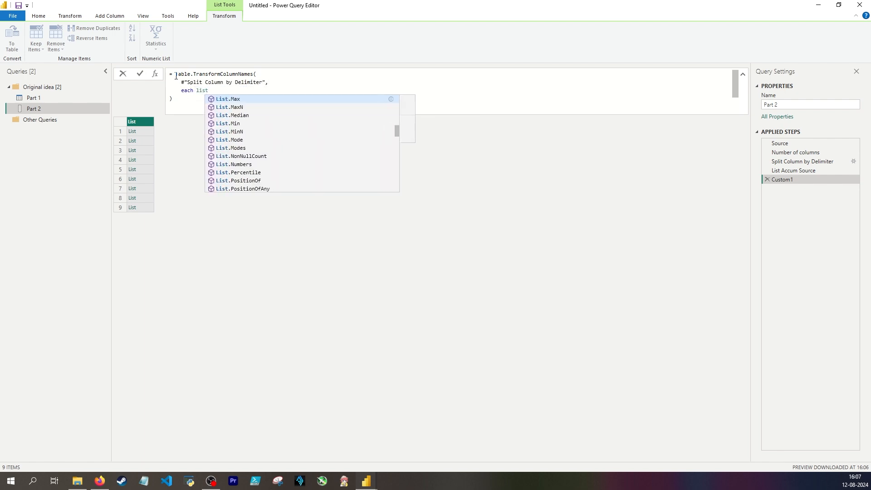
{"action": "type", "text": "acc"}
{"action": "key", "text": "Tab"}
{"action": "type", "text": "("}
{"action": "key", "text": "Return"}
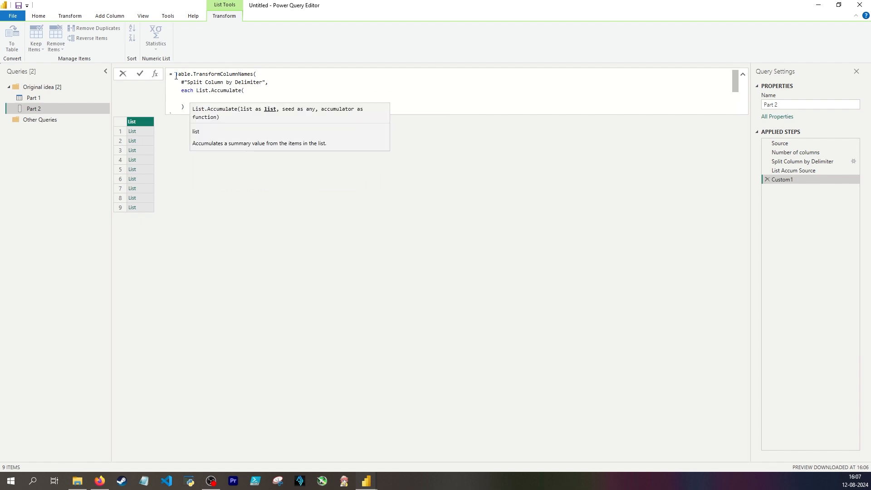
{"action": "type", "text": "list"}
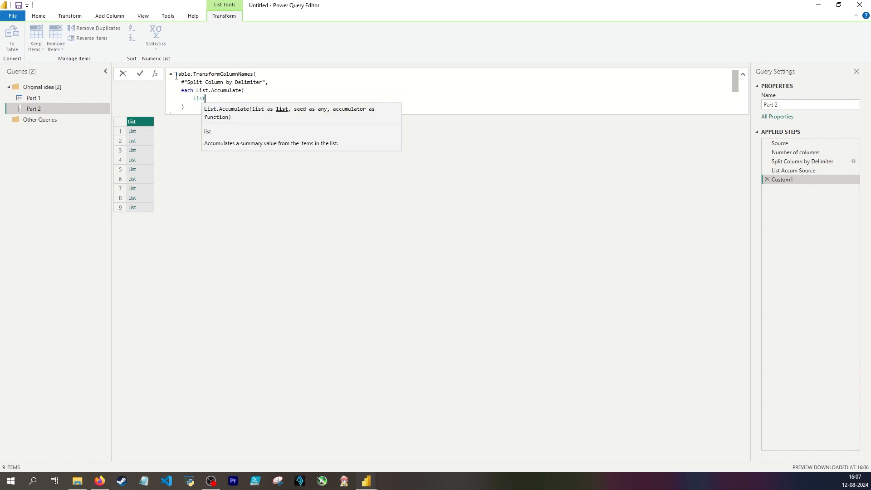
{"action": "type", "text": " accum"}
{"action": "key", "text": "Tab"}
{"action": "type", "text": ", "}
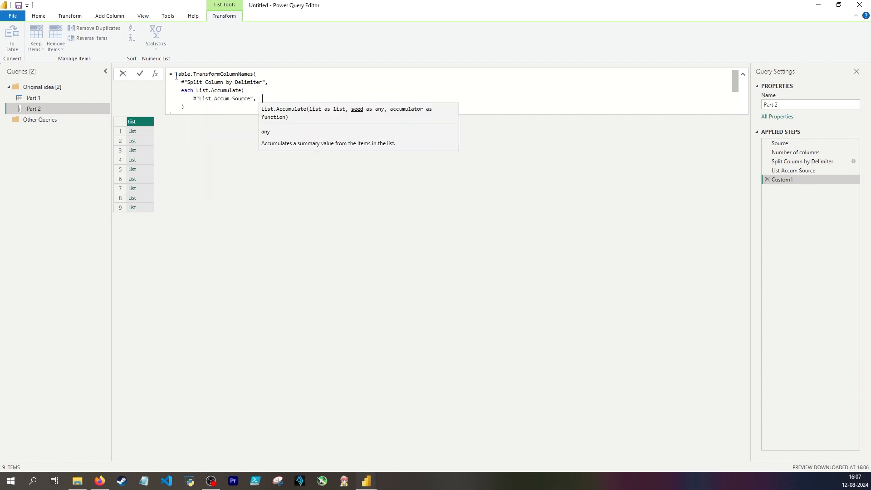
{"action": "type", "text": "_,"}
{"action": "key", "text": "Return"}
Write the accumulator function (state, current) => if state = current{0} then current{1} else state
{"action": "type", "text": "(state, current) "}
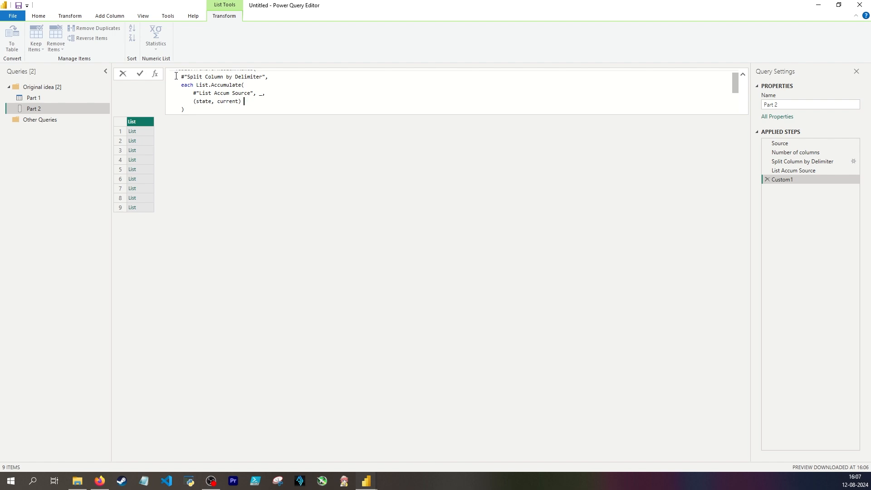
{"action": "type", "text": "0 if state"}
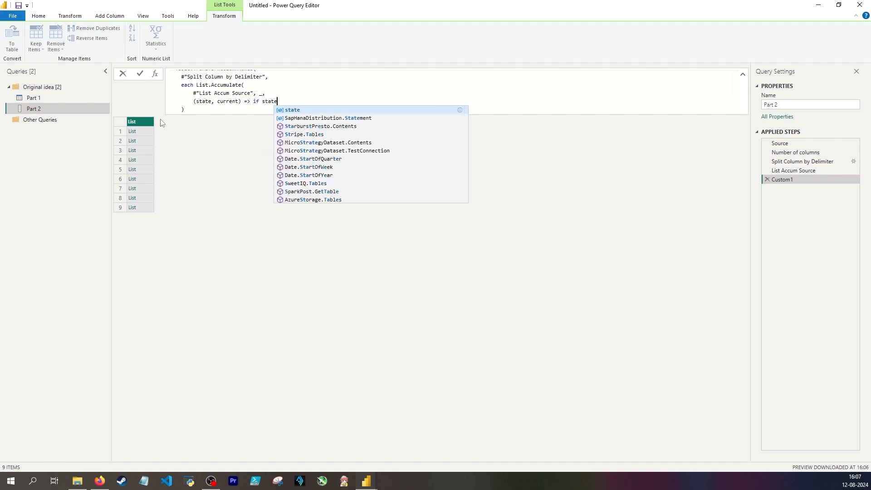
{"action": "type", "text": " = current"}
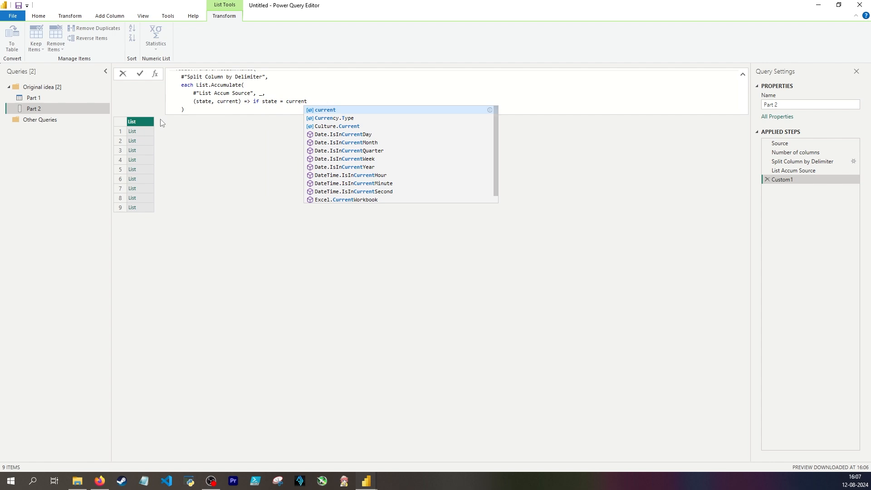
{"action": "type", "text": "{0"}
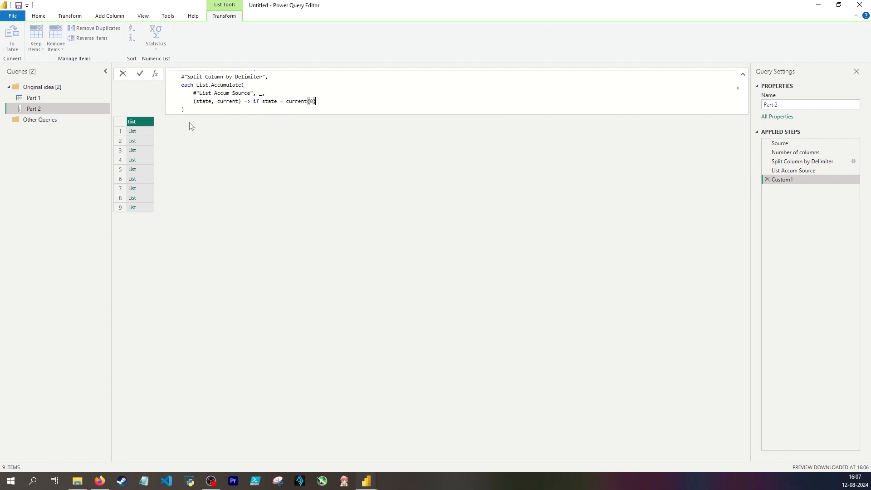
{"action": "type", "text": "} then curr"}
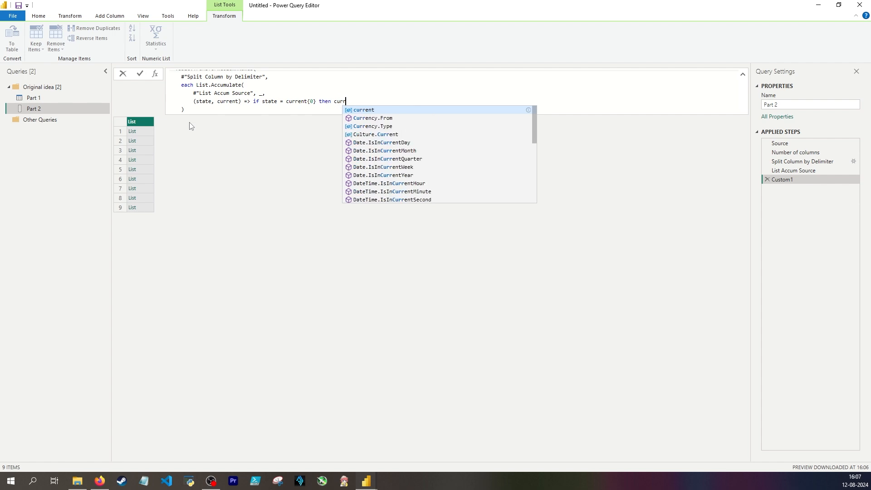
{"action": "type", "text": "ent{1} "}
{"action": "type", "text": "else state"}
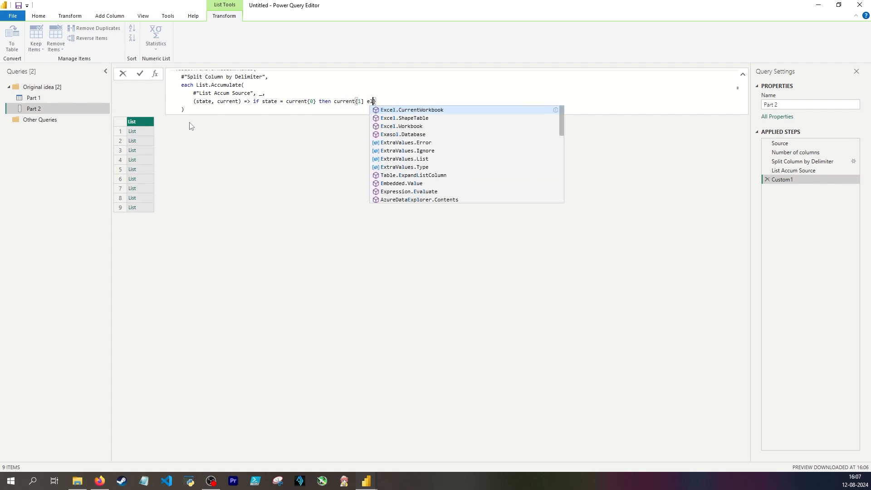
{"action": "key", "text": "Return"}
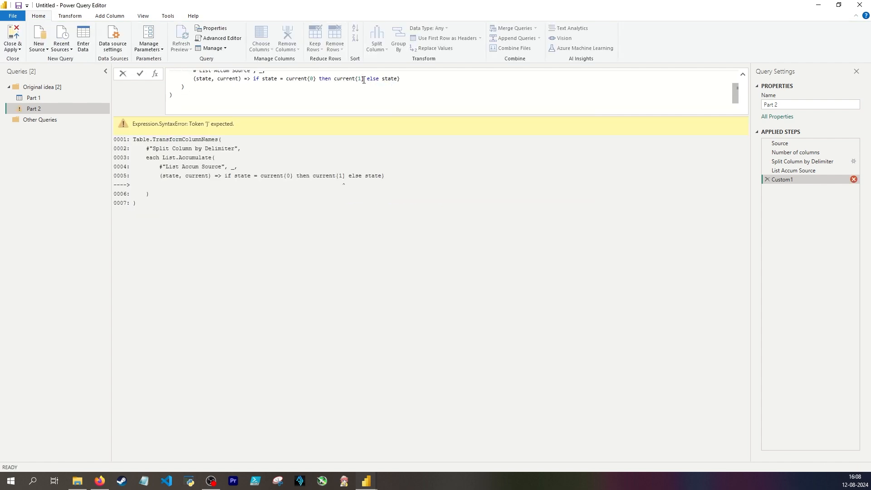
Fix the mismatched brackets in the accumulator so it ends with current{1} else state, and apply the formula
{"action": "left_click", "coordinate": [364, 80]}
{"action": "key", "text": "BackSpace"}
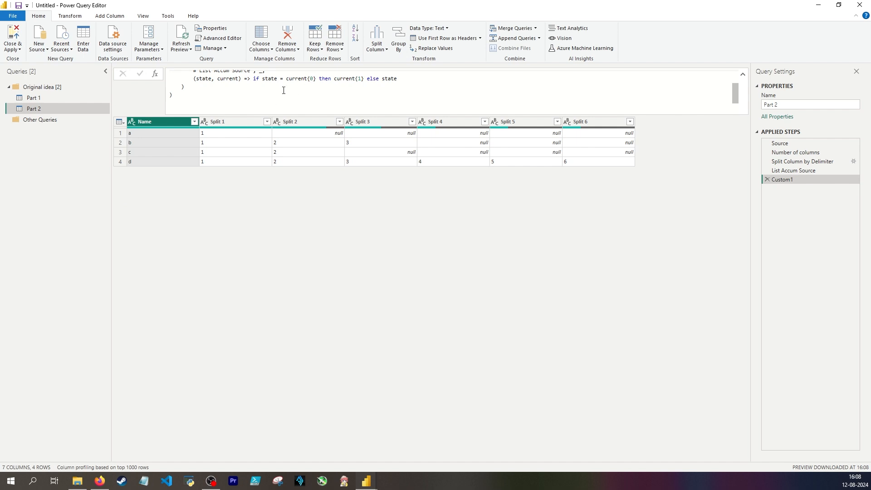
{"action": "scroll", "coordinate": [300, 81], "scroll_direction": "up", "scroll_amount": 3}
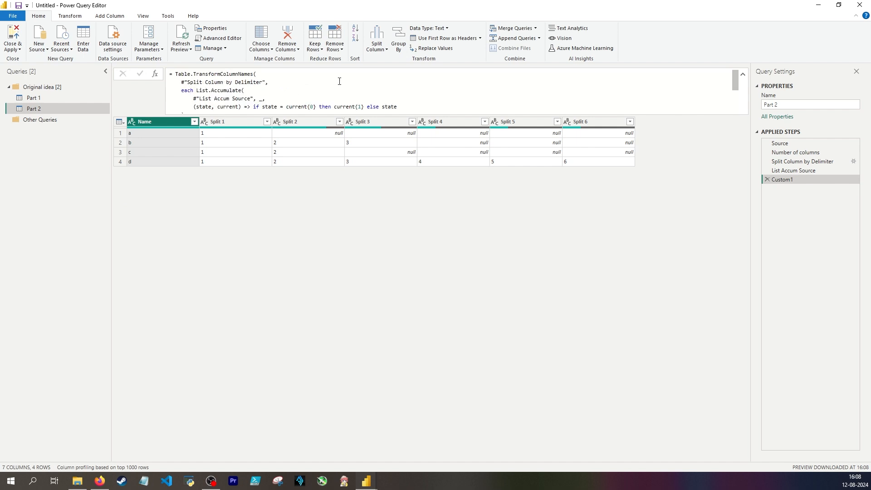
Review the hard-coded Value-to-Split rename pairs in the List Accum Source step alongside the Source and Number of columns steps
{"action": "left_click", "coordinate": [805, 172]}
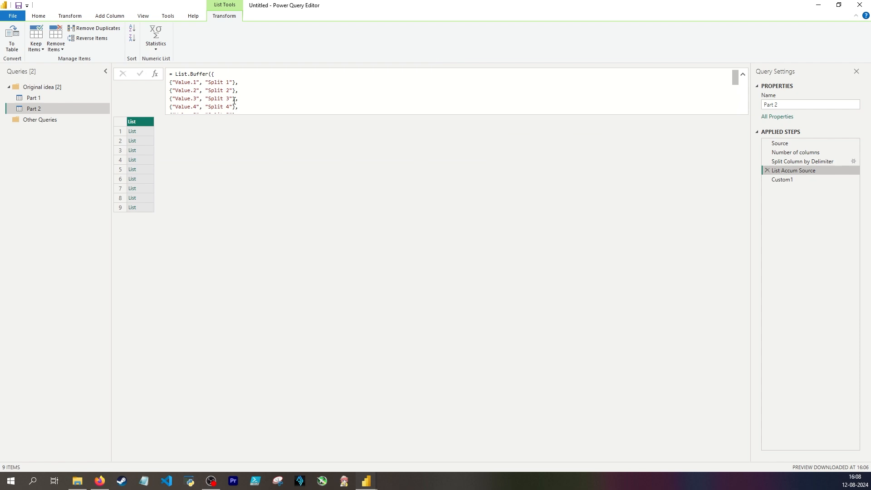
{"action": "left_click_drag", "start_coordinate": [176, 82], "coordinate": [200, 82]}
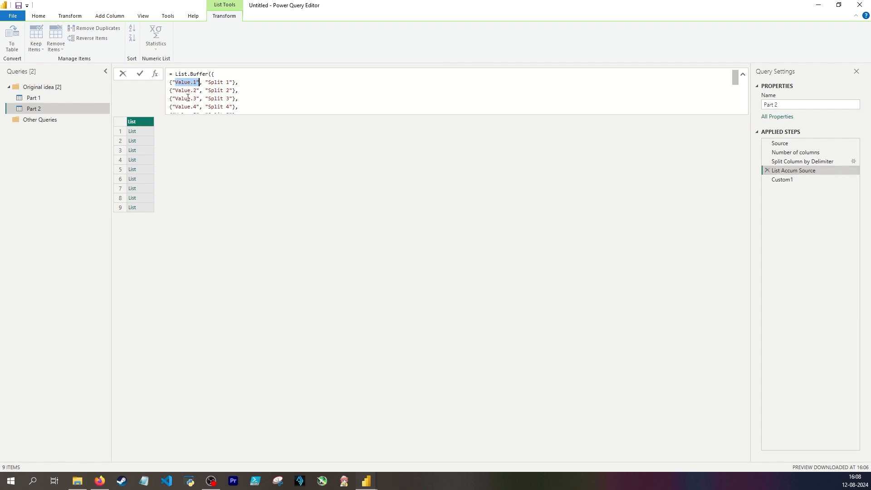
{"action": "scroll", "coordinate": [186, 102], "scroll_direction": "down", "scroll_amount": 2}
{"action": "left_click_drag", "start_coordinate": [195, 106], "coordinate": [197, 92]}
{"action": "left_click", "coordinate": [196, 93]}
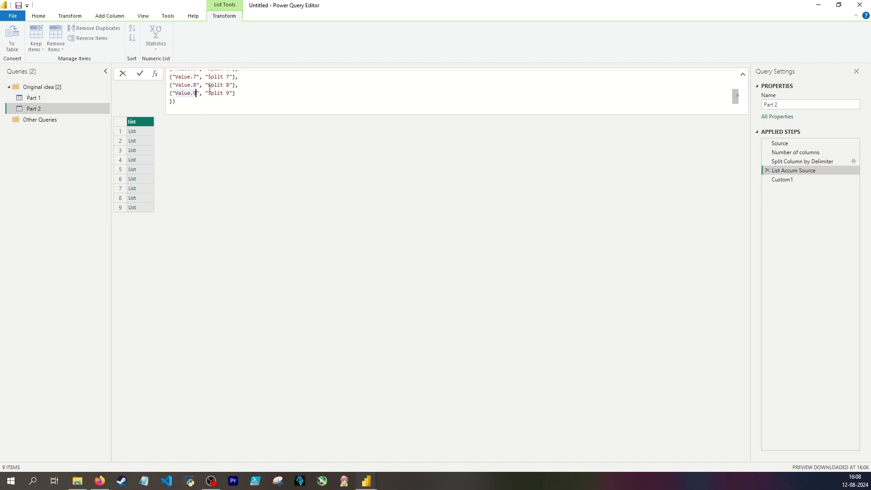
{"action": "scroll", "coordinate": [195, 91], "scroll_direction": "up", "scroll_amount": 3}
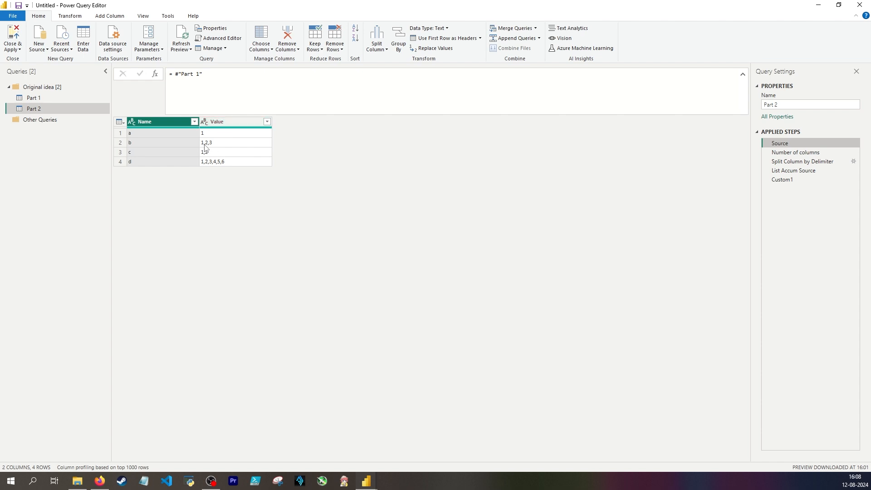
{"action": "key", "text": "Down"}
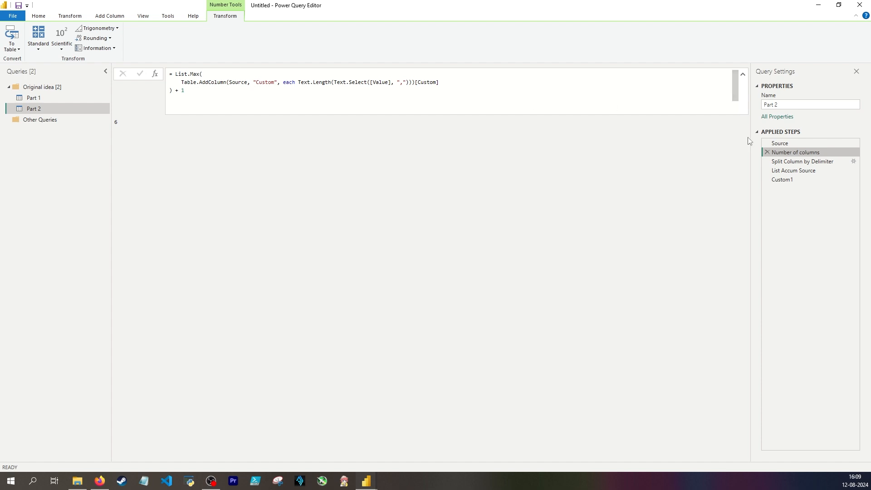
{"action": "left_click", "coordinate": [793, 170]}
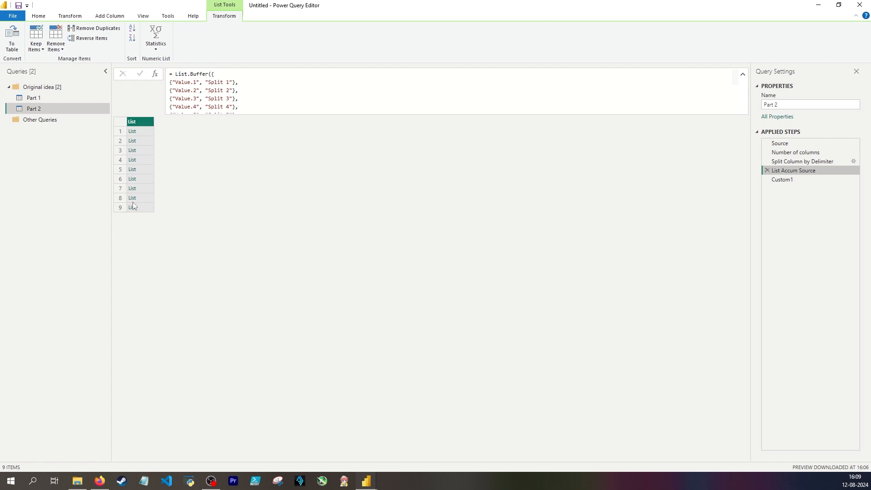
{"action": "left_click", "coordinate": [804, 153]}
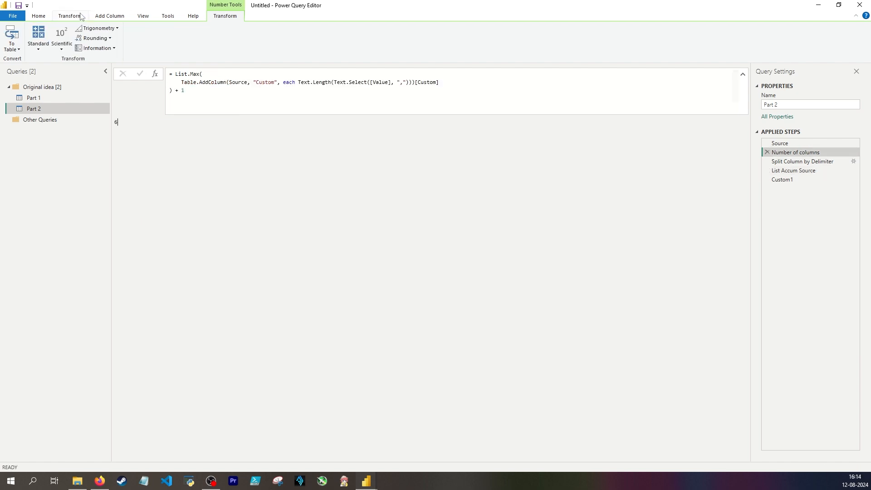
Inspect the data types offered for a new parameter, leaving without creating one
{"action": "left_click", "coordinate": [45, 15]}
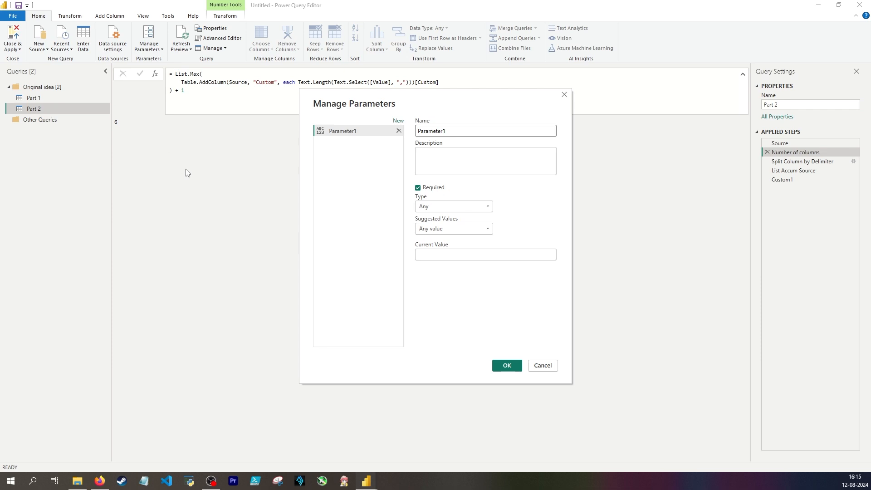
{"action": "key", "text": "Escape"}
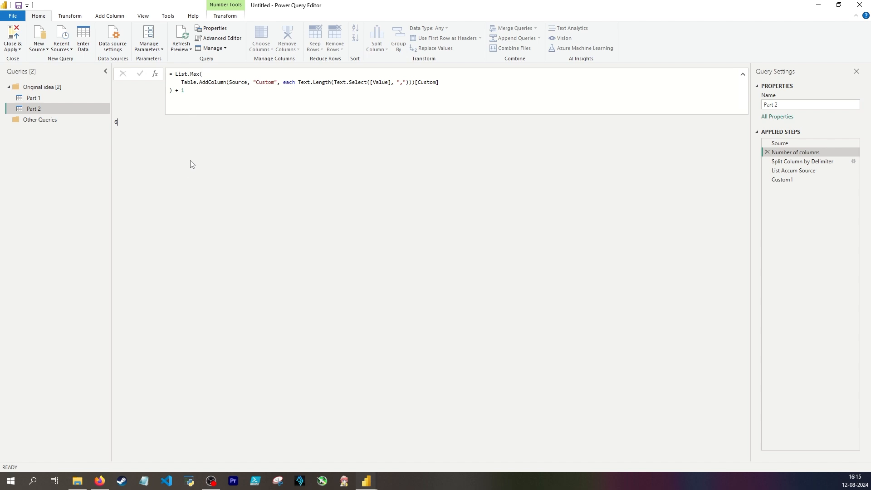
{"action": "left_click", "coordinate": [149, 46]}
{"action": "left_click", "coordinate": [149, 46]}
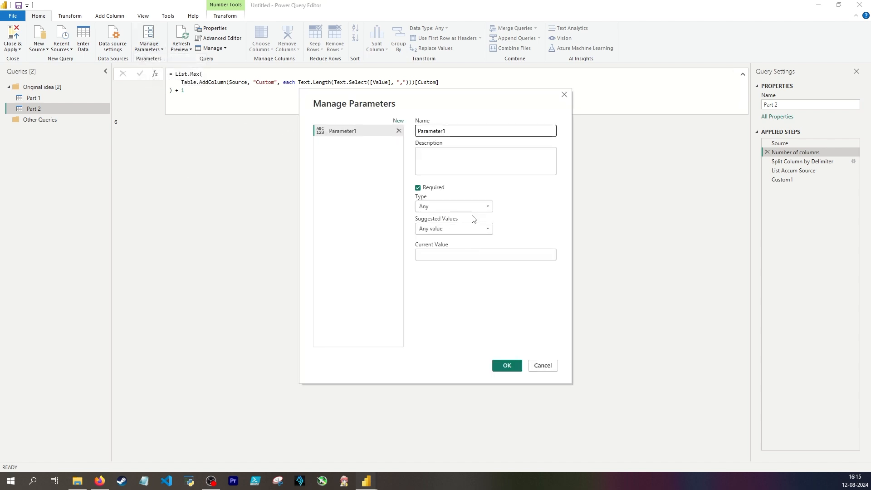
{"action": "left_click", "coordinate": [472, 208]}
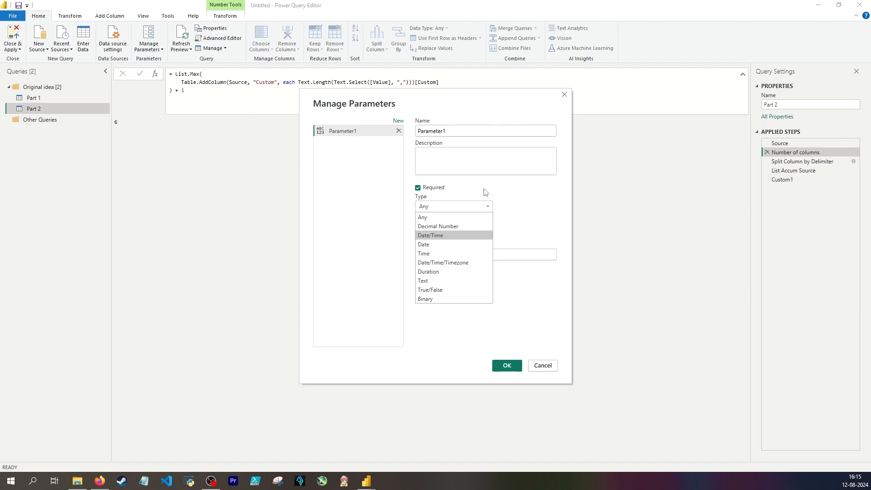
{"action": "left_click", "coordinate": [405, 236]}
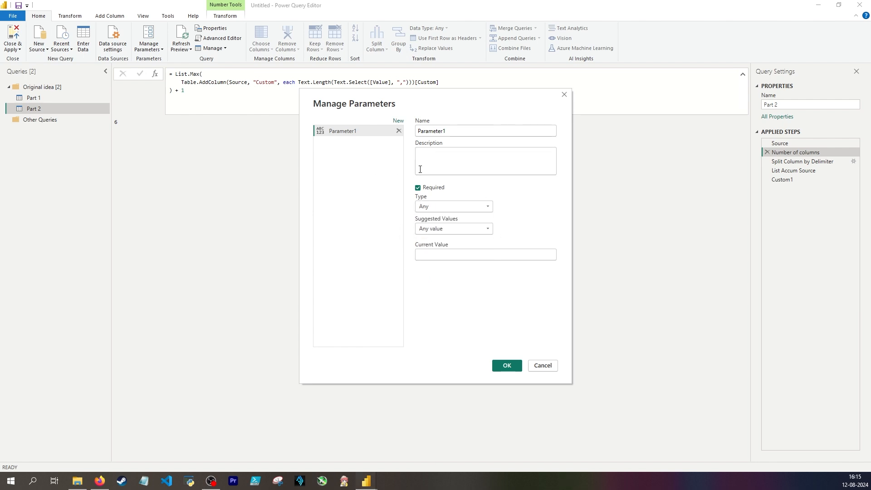
{"action": "left_click", "coordinate": [546, 365]}
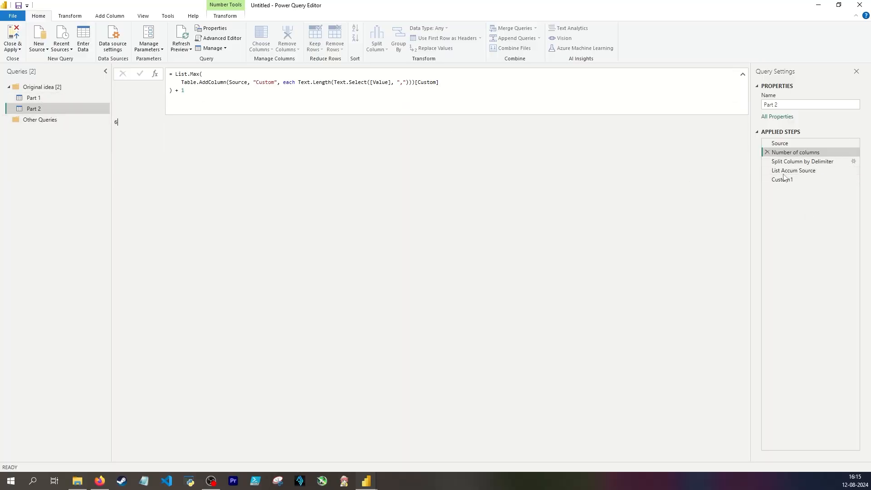
Examine the Split Column by Delimiter step and the List.Buffer formula with its rename pairs in List Accum Source
{"action": "left_click", "coordinate": [791, 162]}
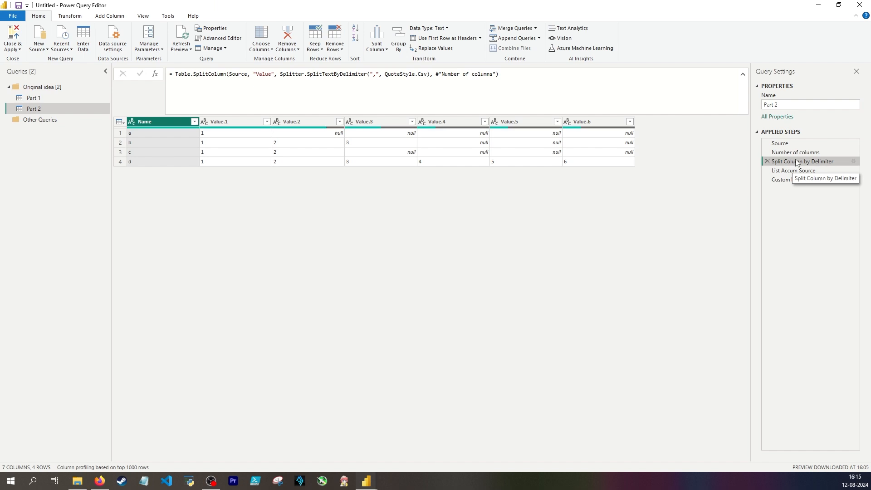
{"action": "left_click", "coordinate": [797, 171]}
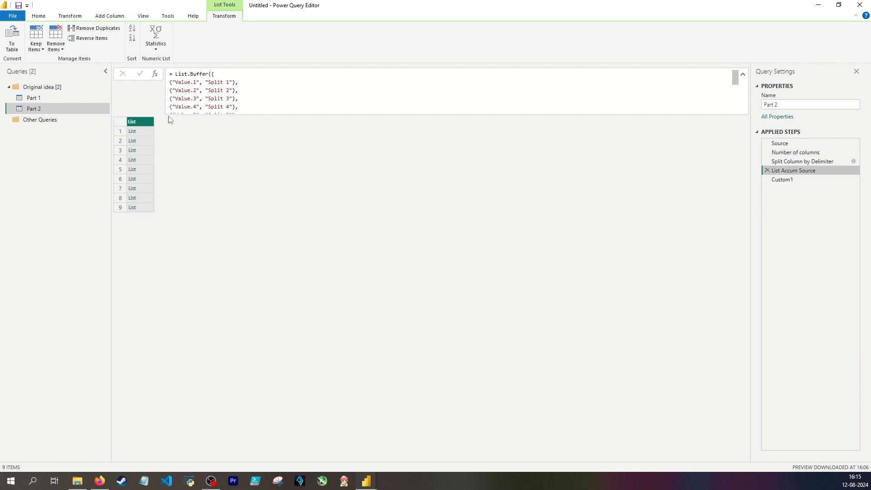
{"action": "left_click", "coordinate": [190, 83]}
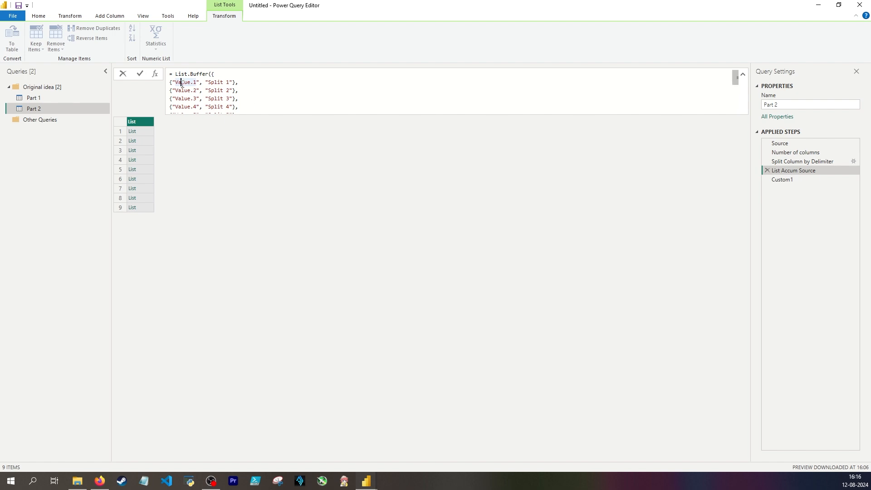
{"action": "double_click", "coordinate": [182, 83]}
{"action": "key", "text": "ctrl+a"}
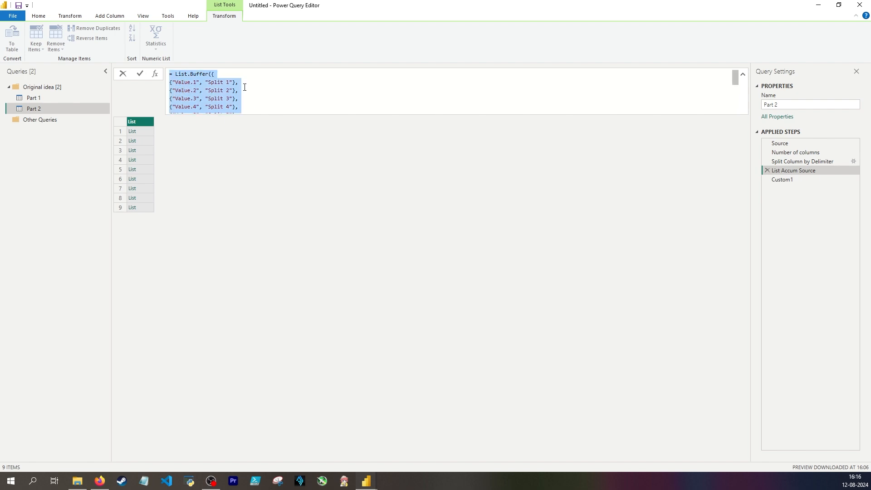
{"action": "left_click", "coordinate": [245, 87]}
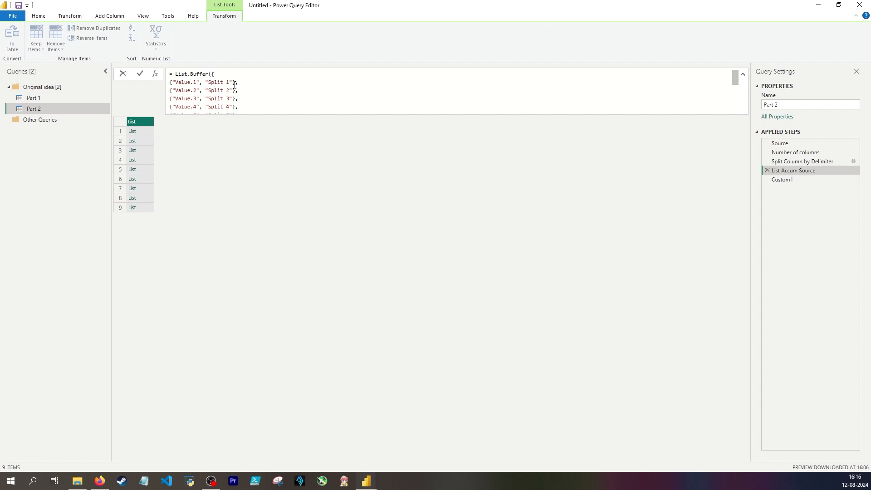
{"action": "left_click", "coordinate": [176, 74]}
{"action": "key", "text": "ctrl+shift+End"}
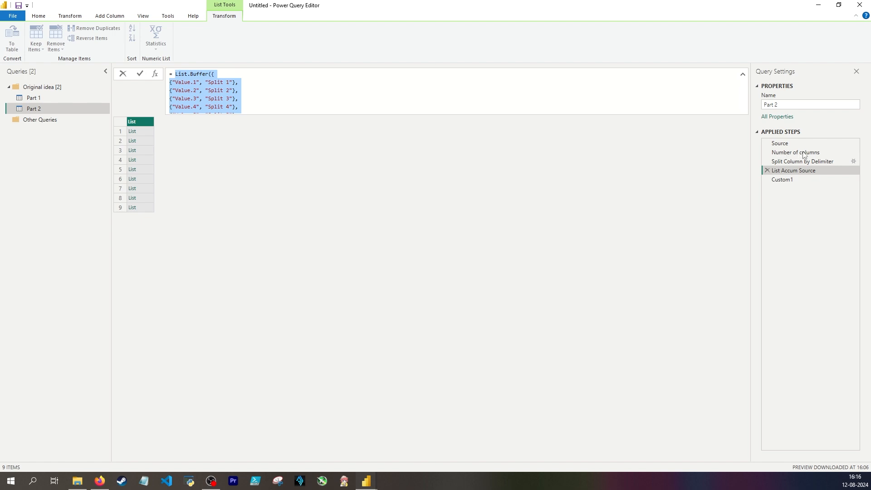
{"action": "left_click", "coordinate": [181, 83]}
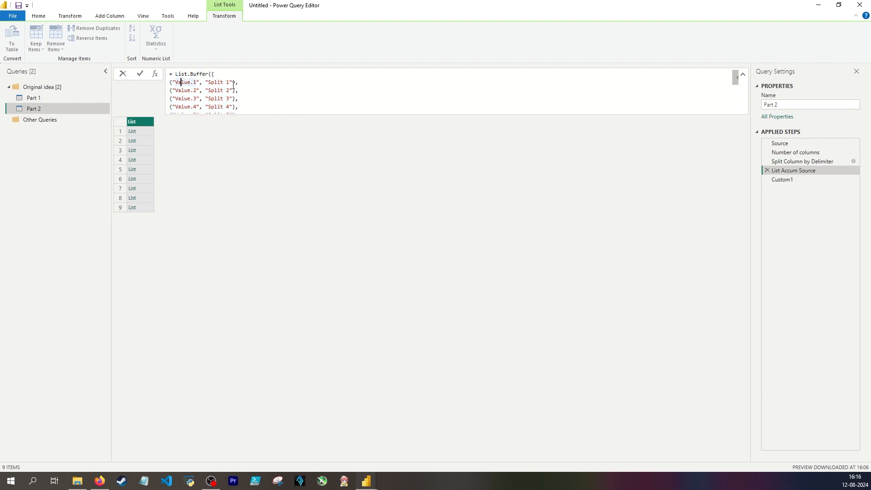
{"action": "left_click_drag", "start_coordinate": [190, 83], "coordinate": [176, 84]}
{"action": "left_click", "coordinate": [177, 84]}
{"action": "left_click", "coordinate": [250, 103]}
{"action": "left_click_drag", "start_coordinate": [173, 84], "coordinate": [247, 85]}
Replace the entire List Accum Source formula with a List.Generate call that uses () => 1 as its initial function
{"action": "left_click", "coordinate": [245, 107]}
{"action": "type", "text": "a"}
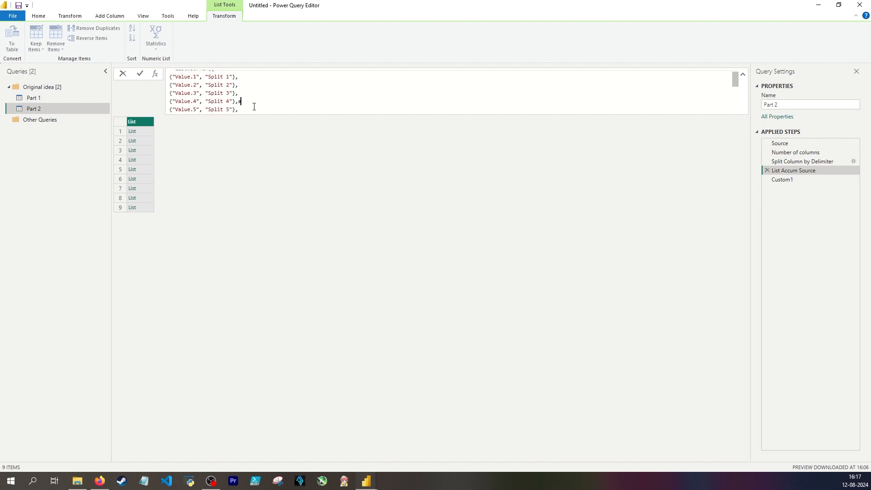
{"action": "key", "text": "ctrl+a"}
{"action": "type", "text": "= List.Generate("}
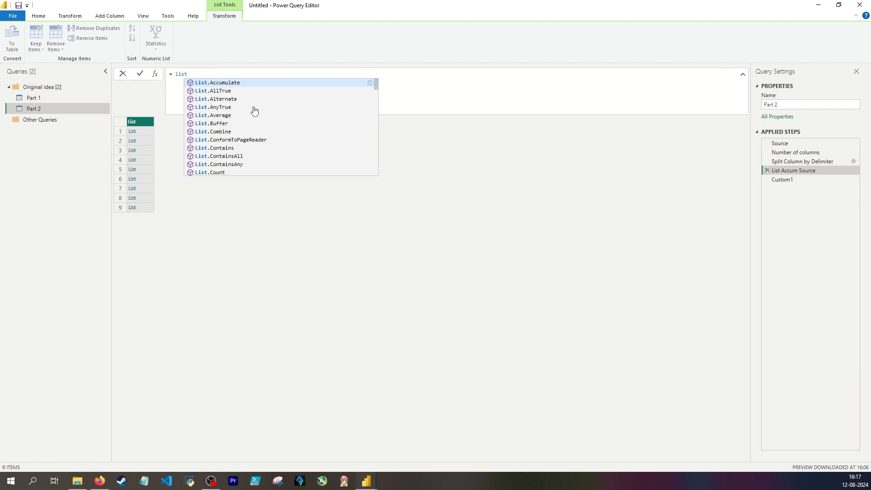
{"action": "key", "text": "Return"}
{"action": "type", "text": "() => 1"}
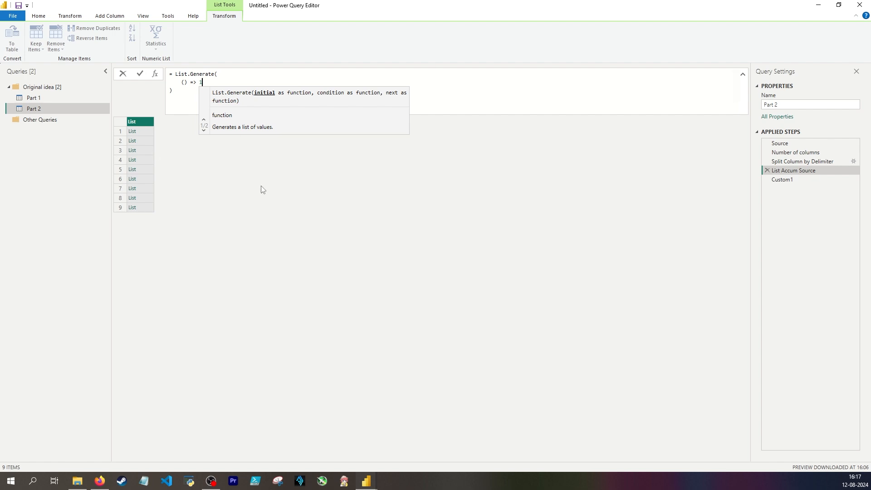
Add each _ <= #"Number of columns" as the condition argument of List.Generate
{"action": "type", "text": ","}
{"action": "key", "text": "Return"}
{"action": "type", "text": "each "}
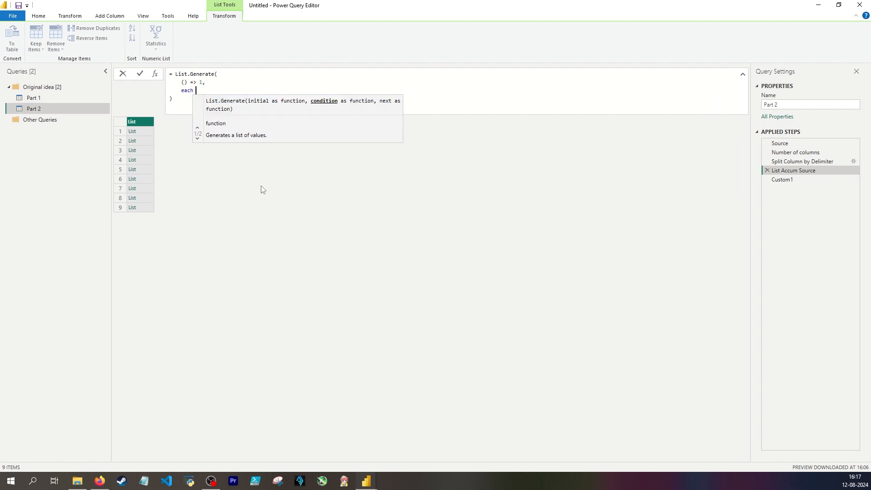
{"action": "type", "text": "_"}
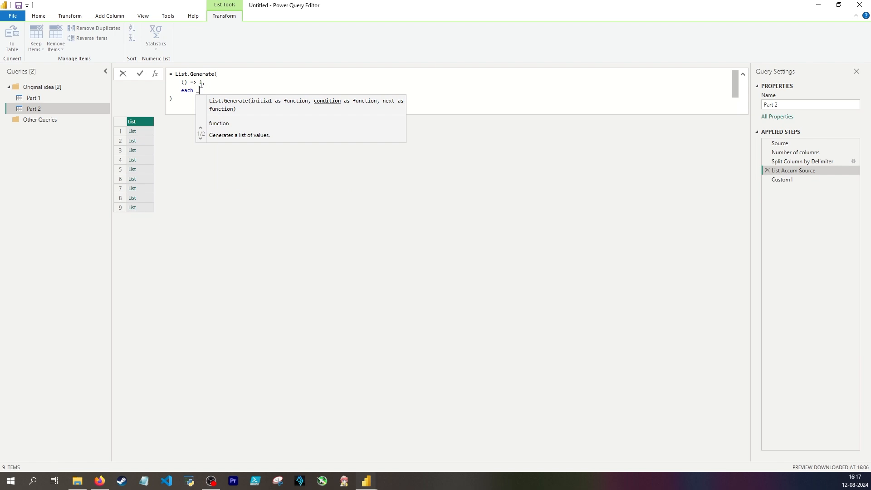
{"action": "type", "text": " <= "}
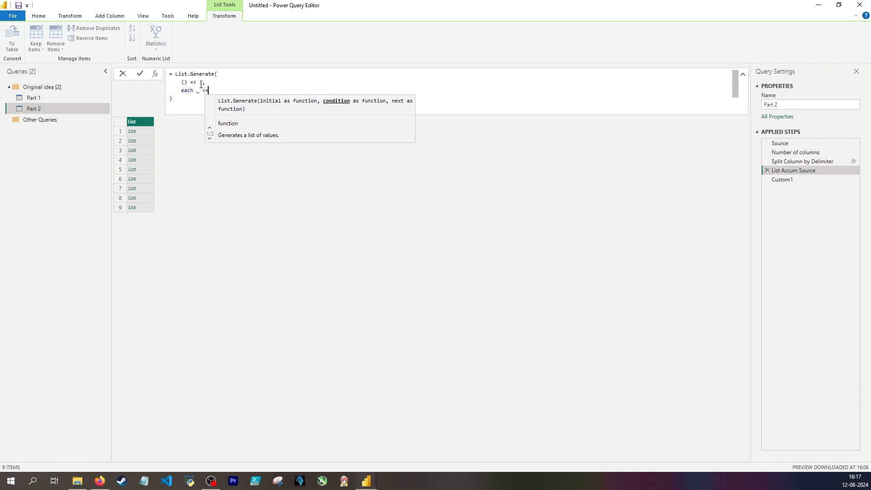
{"action": "type", "text": "#\"Number of columns\",     "}
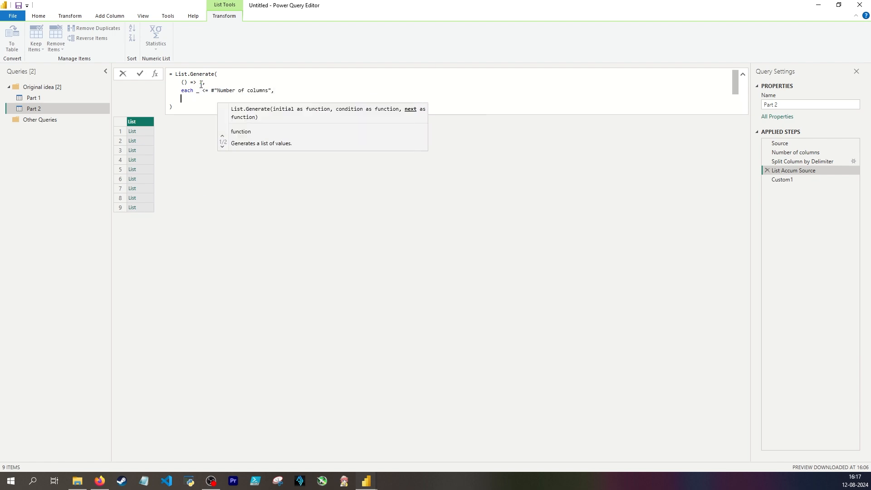
{"action": "type", "text": "each"}
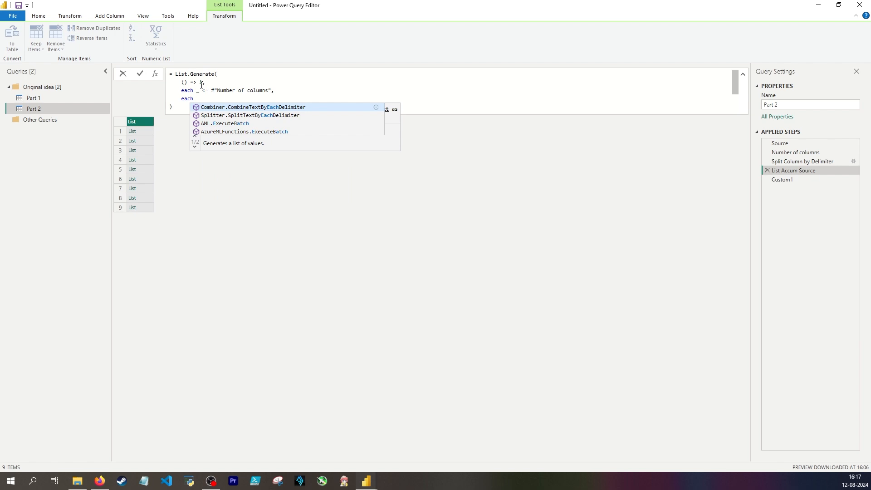
{"action": "type", "text": " _"}
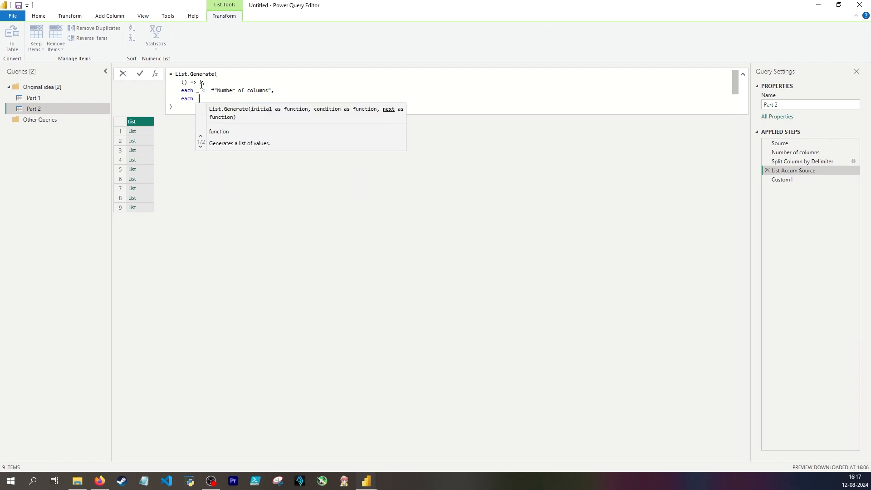
{"action": "type", "text": " + 1,"}
Add each _ + 1 as the next function of List.Generate, followed by a new line for the selector
{"action": "key", "text": "shift+Return"}
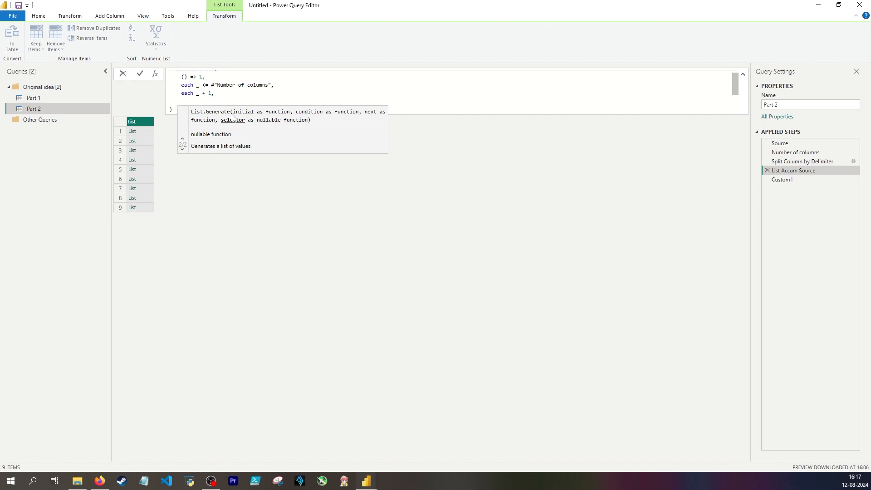
Begin the List.Generate selector with each { and the first pair item "Value." & Text.From(_)
{"action": "type", "text": "each "}
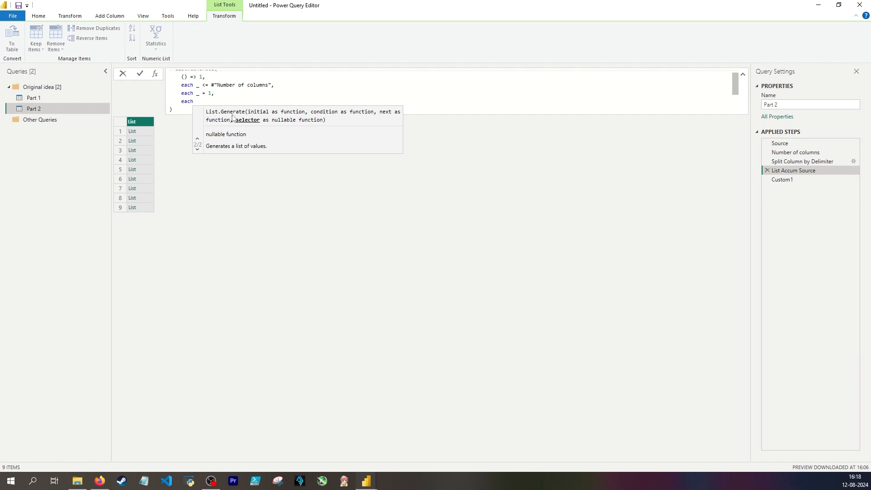
{"action": "type", "text": "("}
{"action": "key", "text": "Return"}
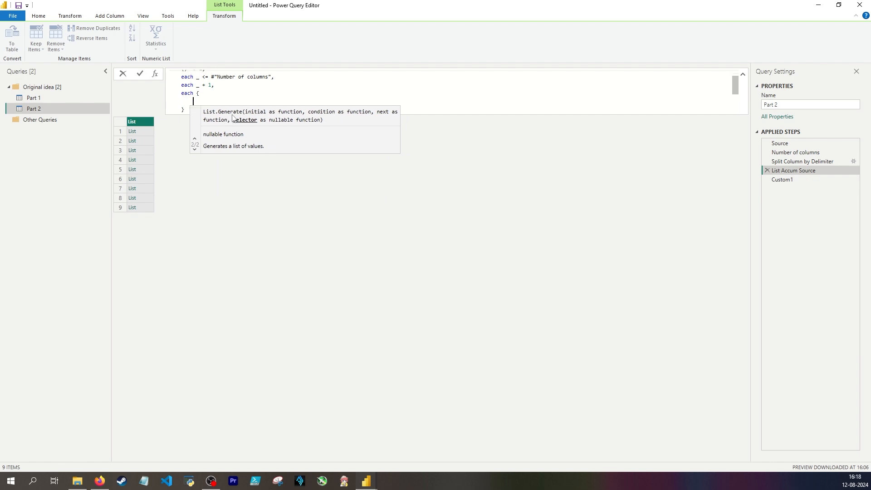
{"action": "type", "text": "\"Value."}
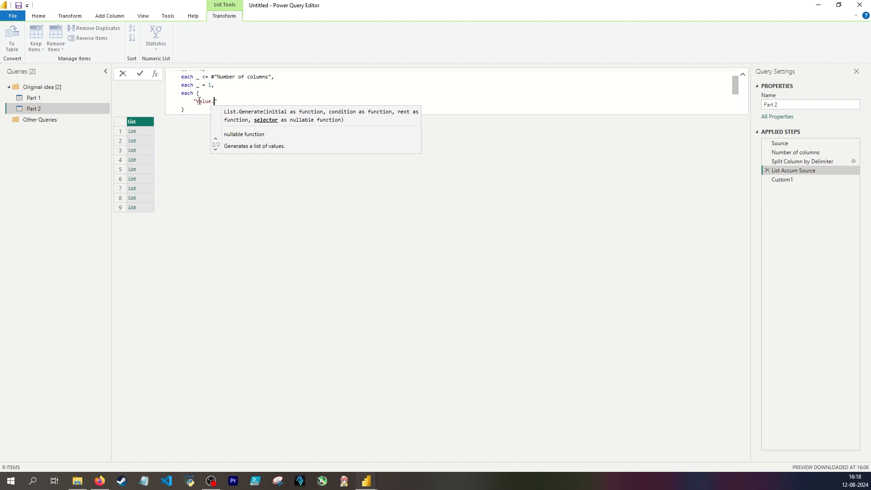
{"action": "type", "text": "\" & te"}
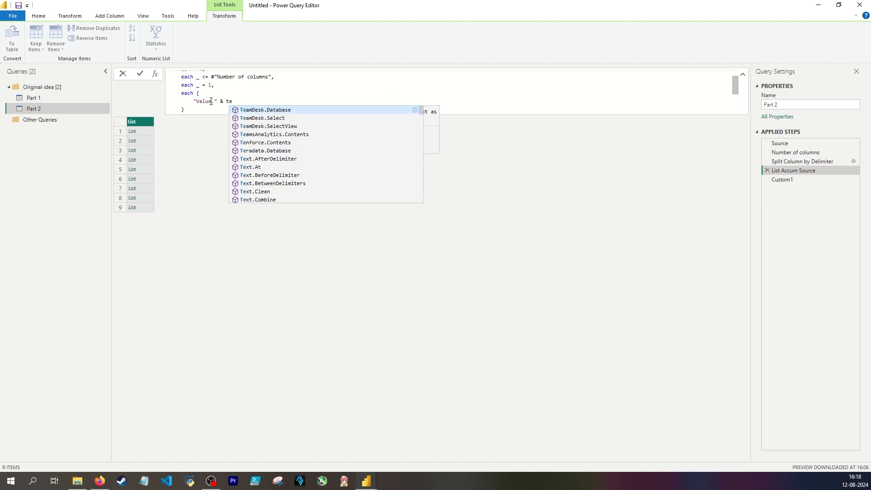
{"action": "type", "text": "xt"}
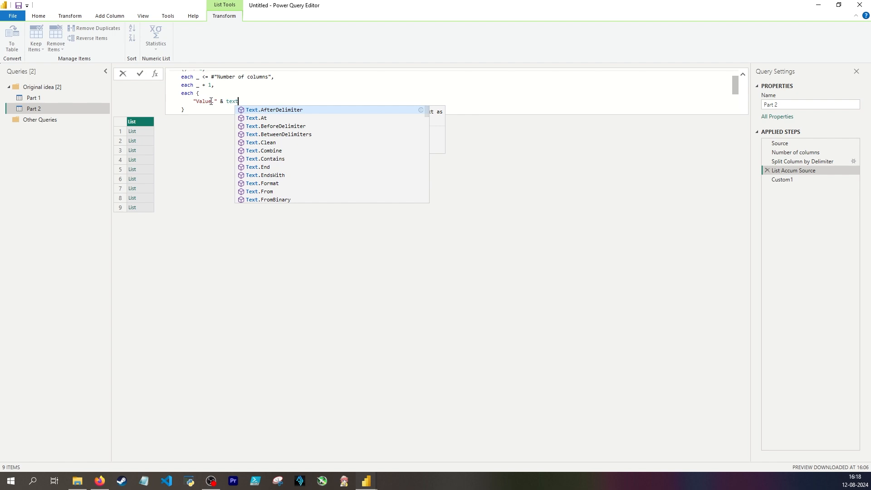
{"action": "type", "text": ".From("}
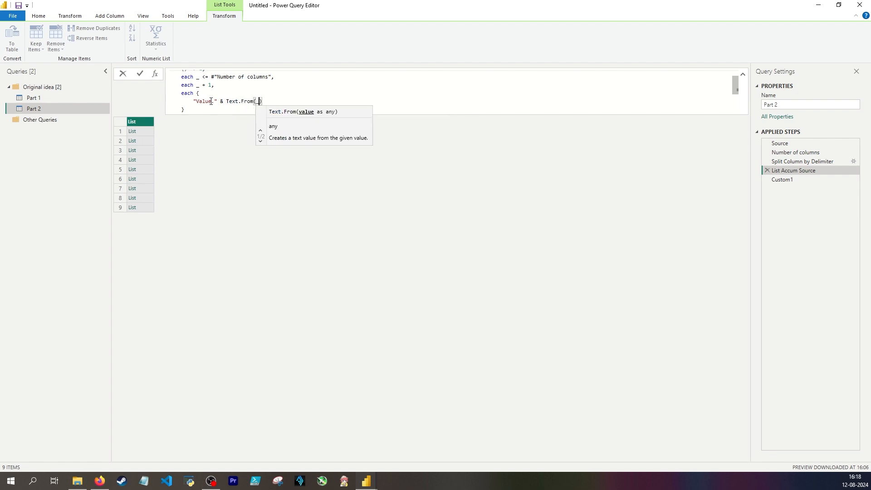
{"action": "type", "text": "_)"}
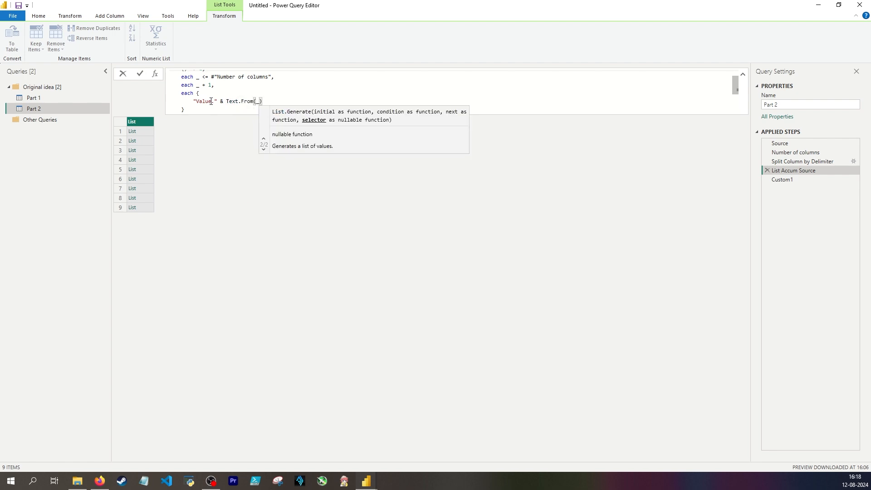
{"action": "type", "text": ", \"Split"}
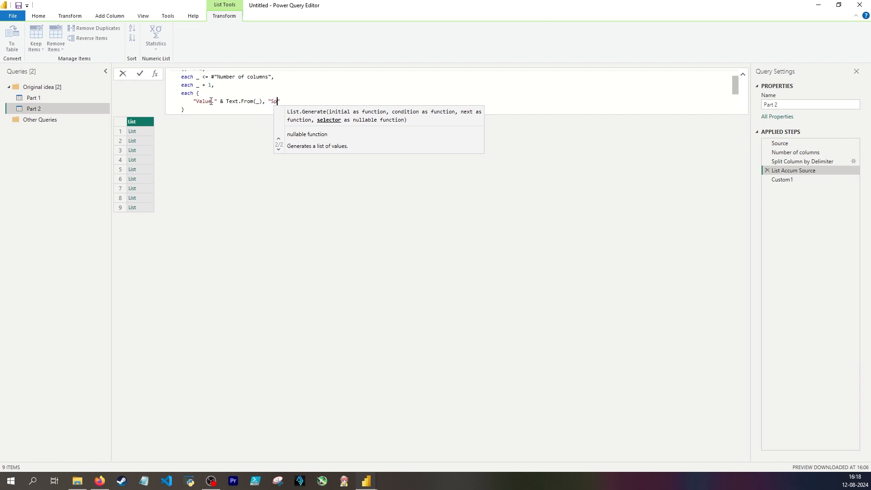
Add "Split." & Text.From(_) as the second item of the selector's list and apply the List Accum Source formula
{"action": "key", "text": "BackSpace"}
{"action": "type", "text": "."}
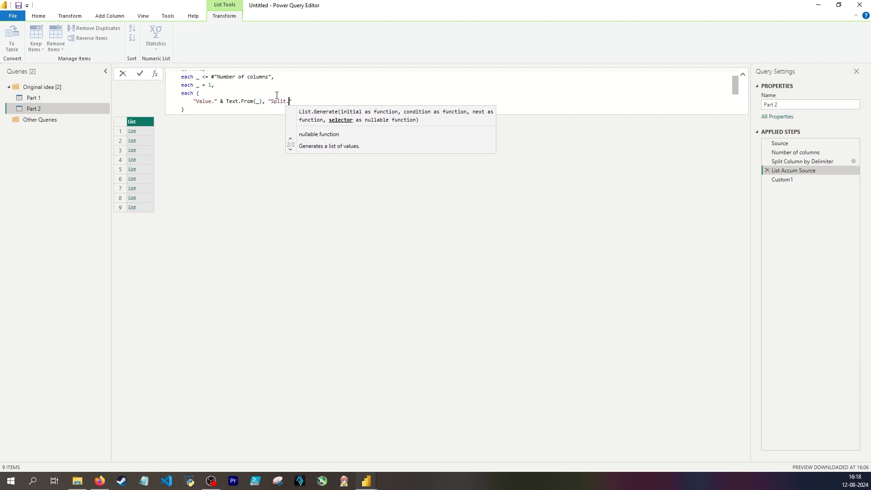
{"action": "left_click", "coordinate": [297, 100]}
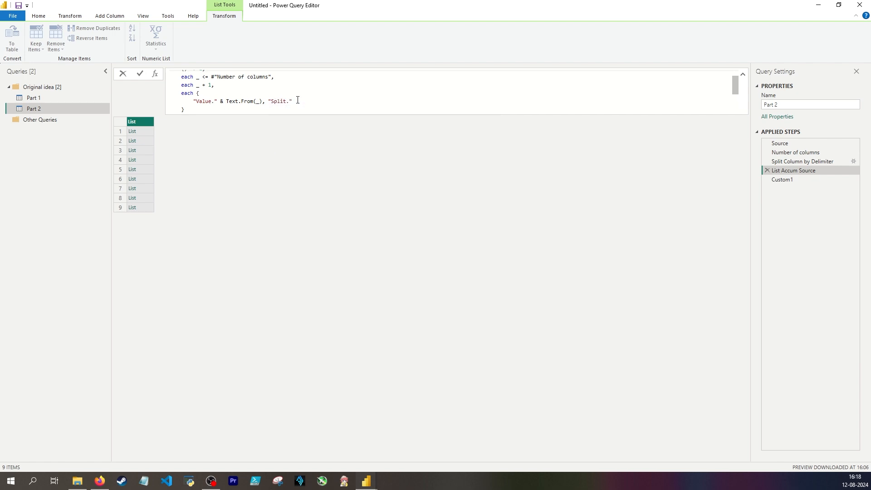
{"action": "type", "text": "& Text.From(_)"}
{"action": "key", "text": "Return"}
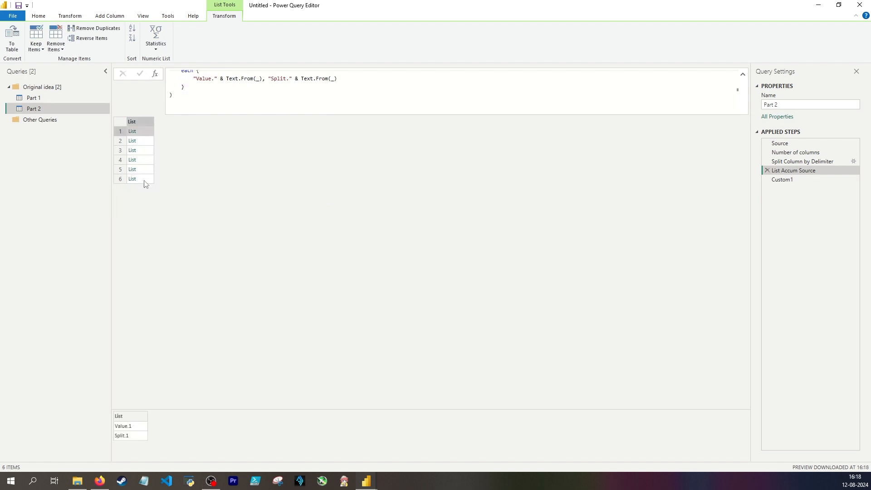
Examine the generated rename pairs, the renamed columns in Custom1, and the Value column in the Source step
{"action": "left_click", "coordinate": [151, 141]}
{"action": "left_click", "coordinate": [152, 150]}
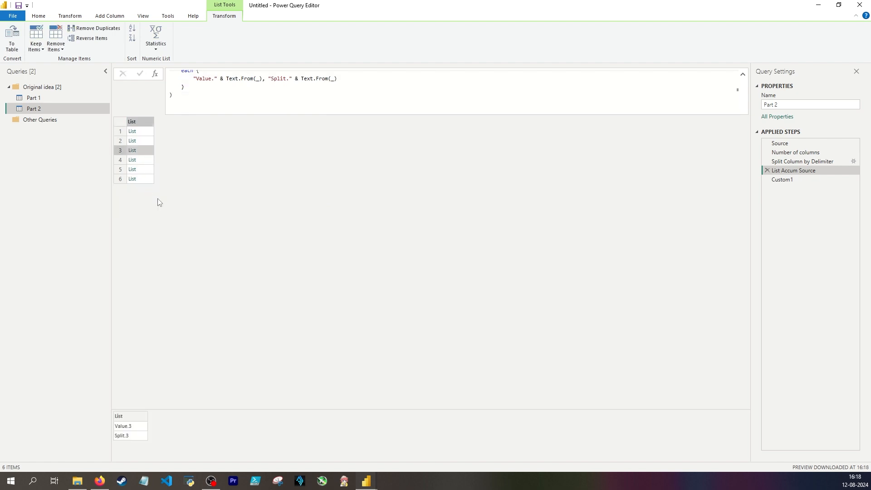
{"action": "left_click", "coordinate": [147, 161]}
{"action": "left_click", "coordinate": [147, 171]}
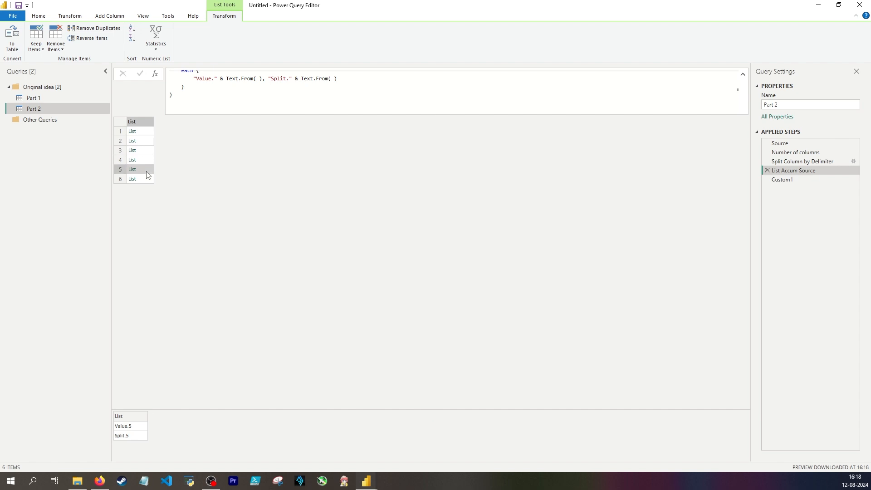
{"action": "left_click", "coordinate": [772, 179]}
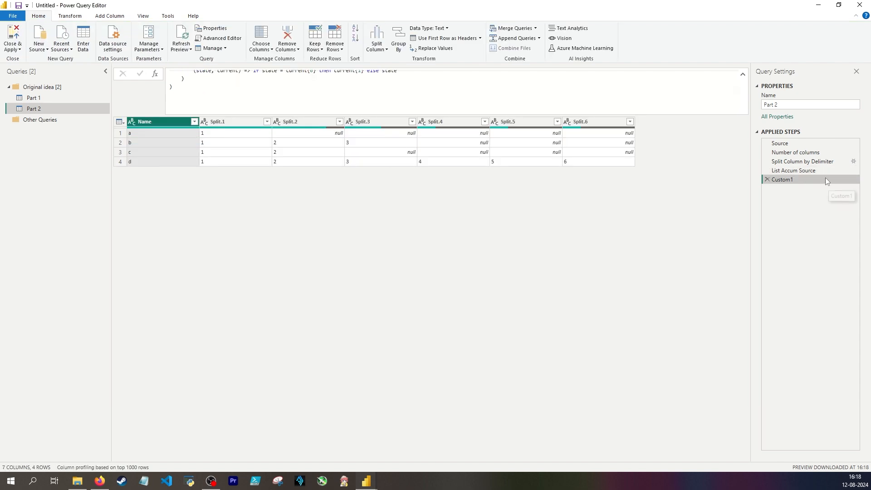
{"action": "left_click", "coordinate": [852, 169]}
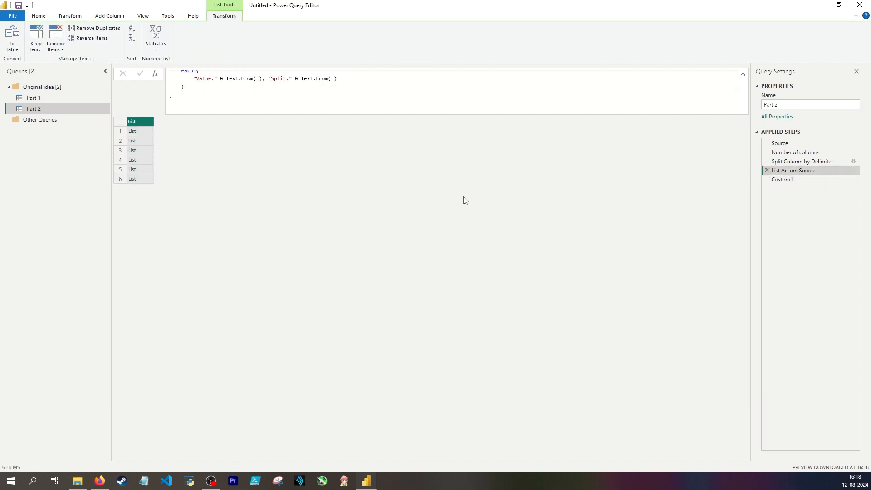
{"action": "left_click", "coordinate": [801, 143]}
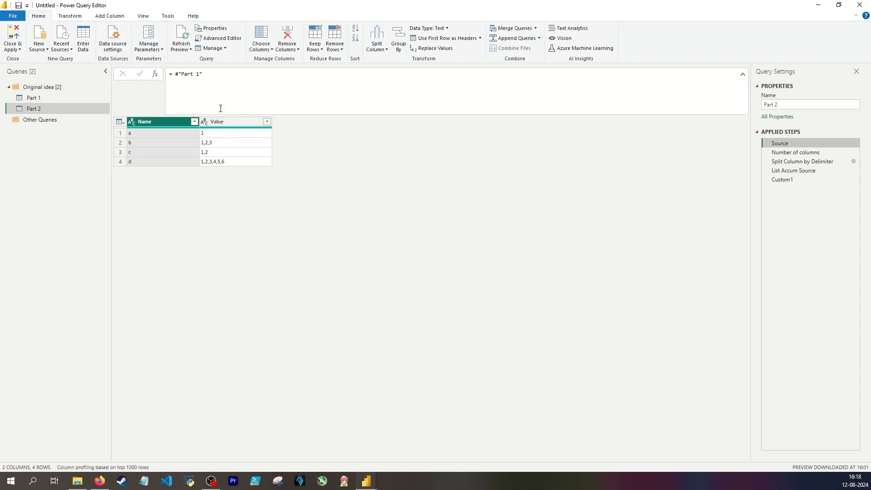
{"action": "left_click", "coordinate": [223, 121]}
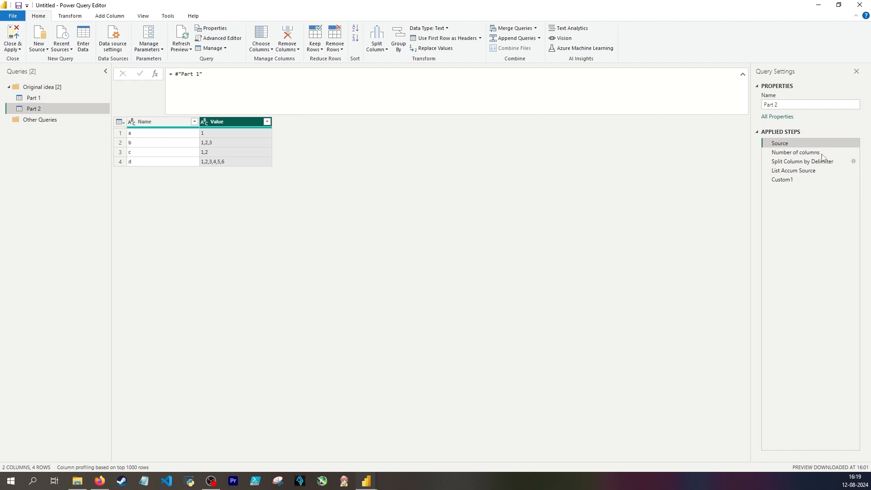
Copy the entire M code of Part 2 from the Advanced Editor and enter it as the formula of a new blank query
{"action": "left_click", "coordinate": [35, 110]}
{"action": "left_click", "coordinate": [222, 41]}
{"action": "key", "text": "ctrl+a"}
{"action": "key", "text": "ctrl+c"}
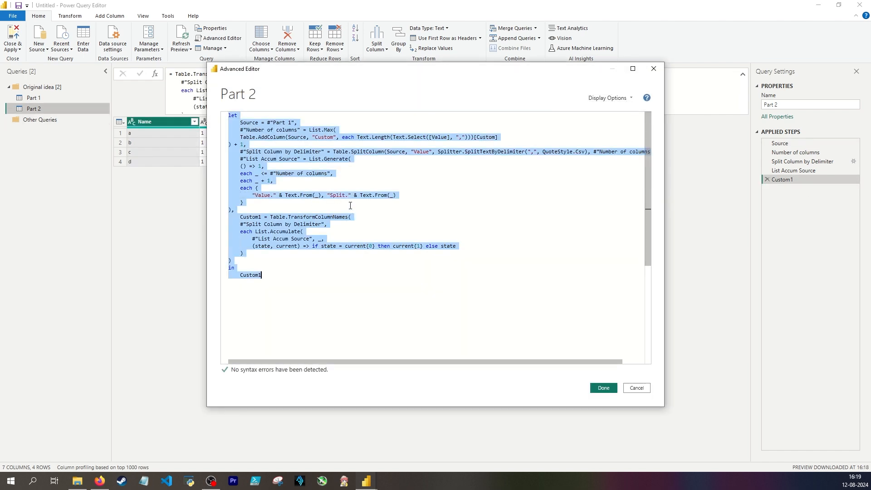
{"action": "left_click", "coordinate": [613, 352]}
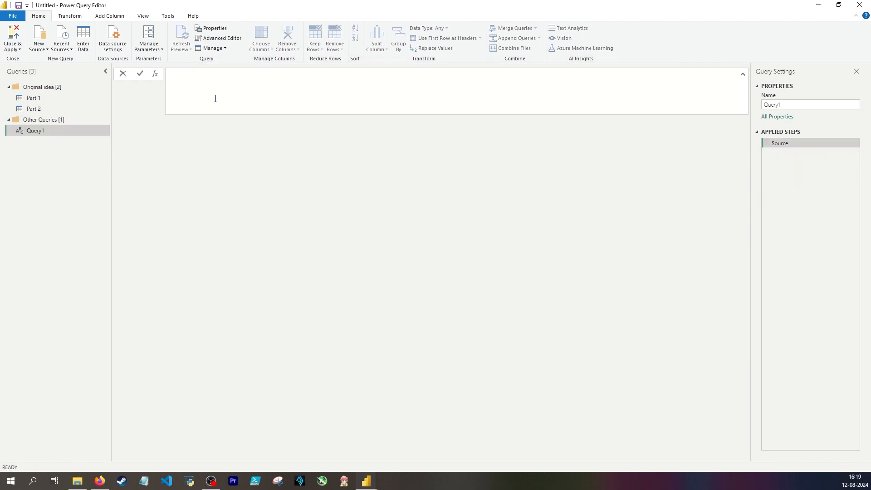
{"action": "key", "text": "ctrl+v"}
{"action": "scroll", "coordinate": [218, 96], "scroll_direction": "up", "scroll_amount": 4}
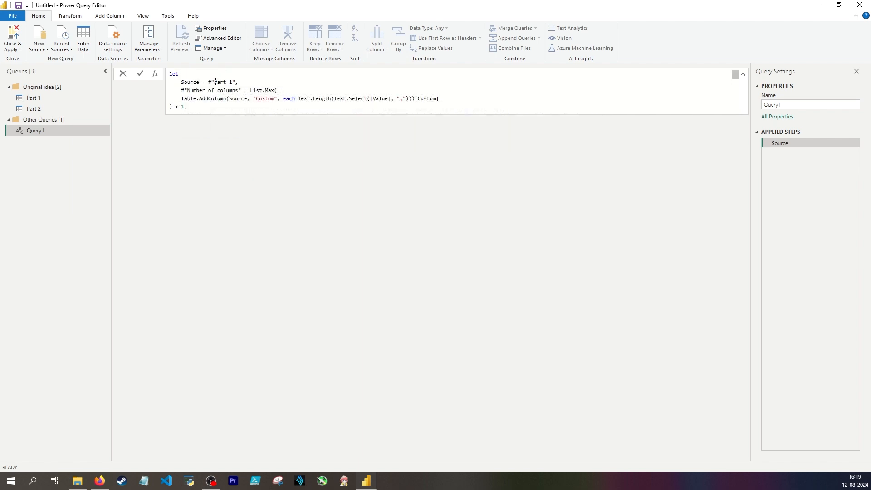
{"action": "key", "text": "Return"}
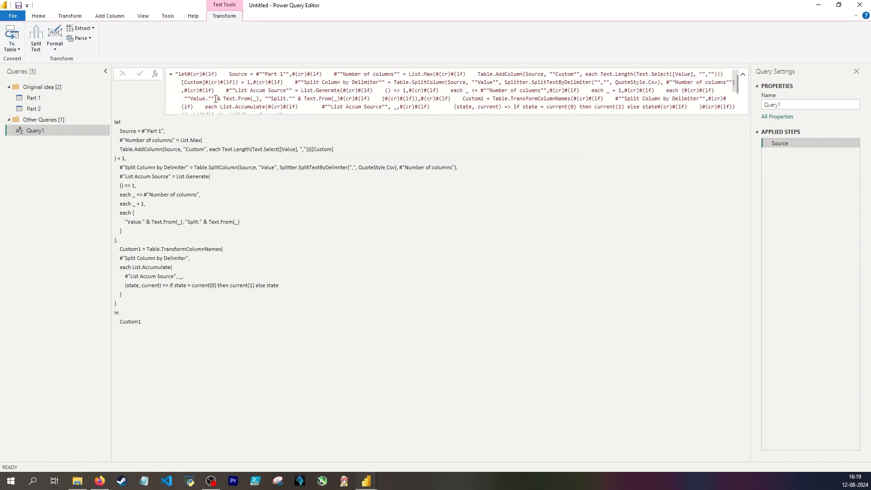
Clear the text formula in Query1 and paste the Part 2 code in its place
{"action": "left_click", "coordinate": [177, 75]}
{"action": "key", "text": "ctrl+a"}
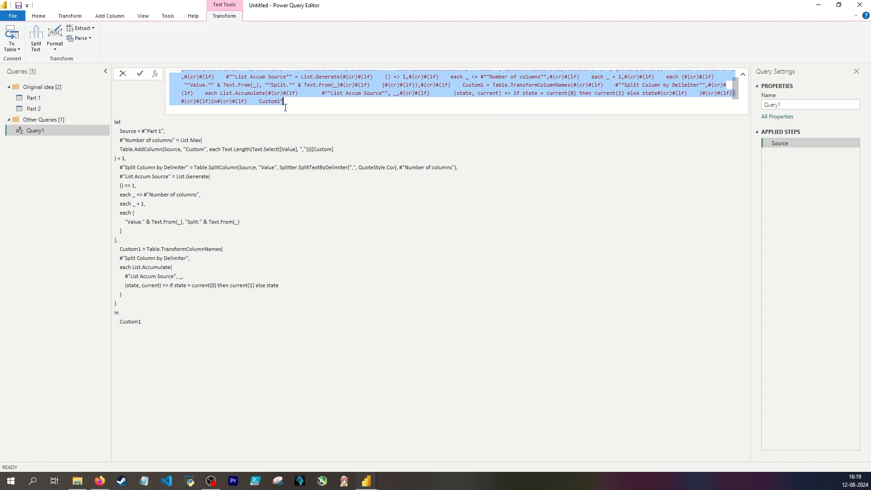
{"action": "key", "text": "Delete"}
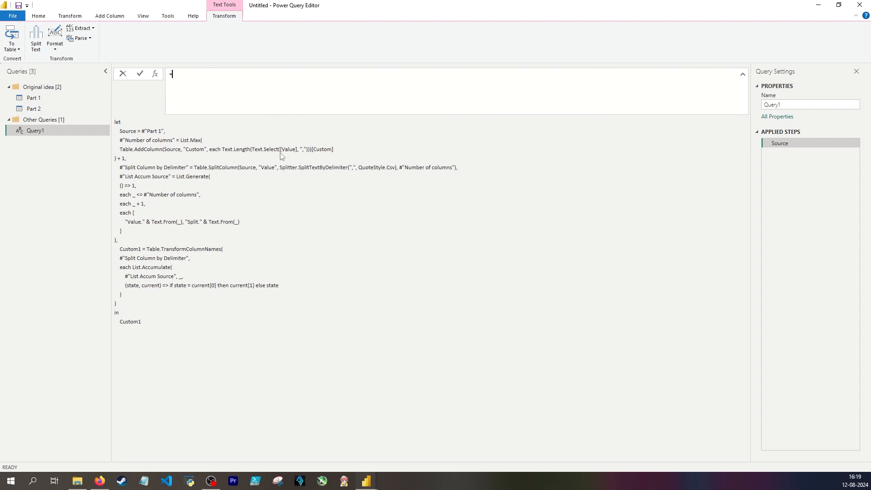
{"action": "left_click", "coordinate": [224, 99]}
{"action": "key", "text": "ctrl+v"}
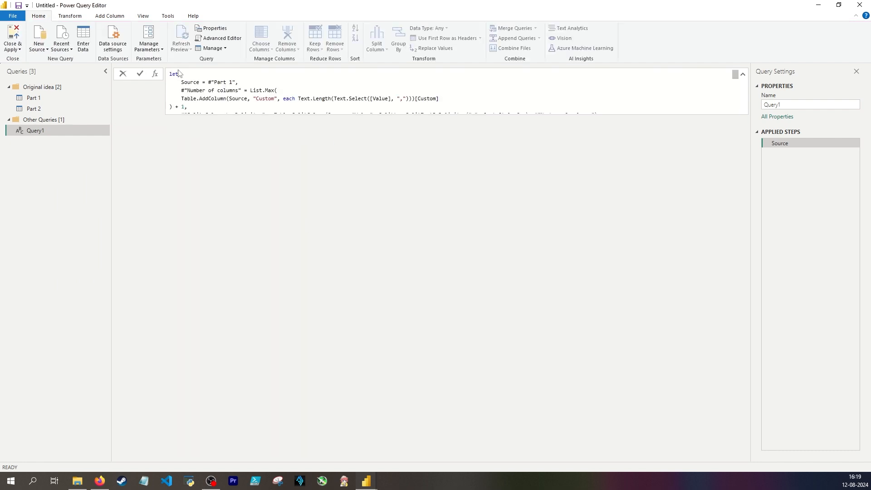
Add the function parameters (myTable as table, myColumnName as text, mySeparator as text) on a new line above let
{"action": "double_click", "coordinate": [181, 77]}
{"action": "key", "text": "shift+Return"}
{"action": "type", "text": "("}
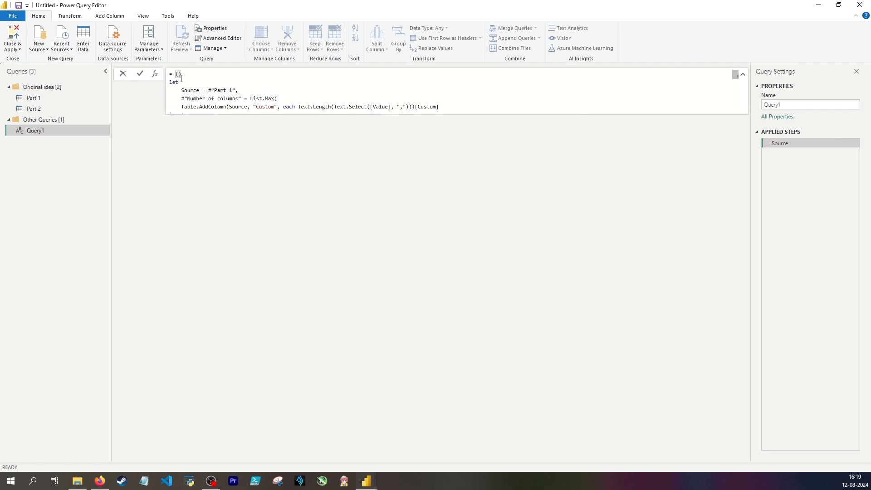
{"action": "type", "text": "myTable as table, myColm"}
{"action": "key", "text": "BackSpace"}
{"action": "type", "text": "umnName as text"}
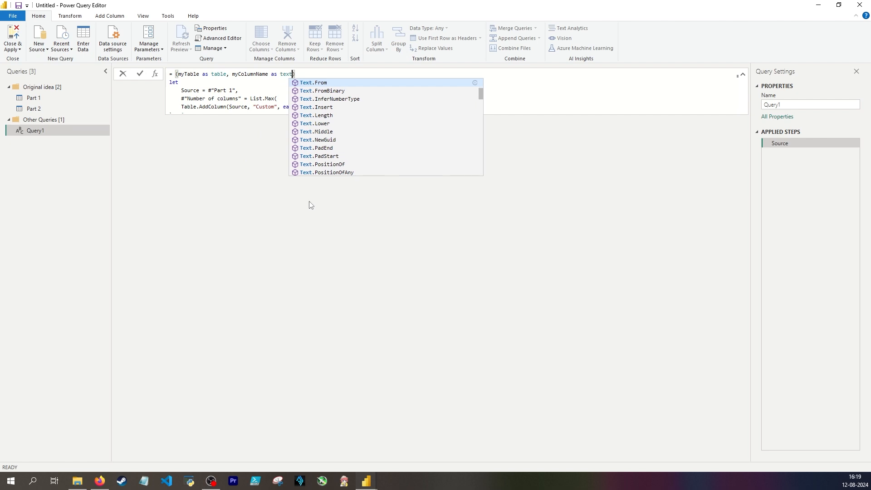
{"action": "type", "text": ", mySeparator as text"}
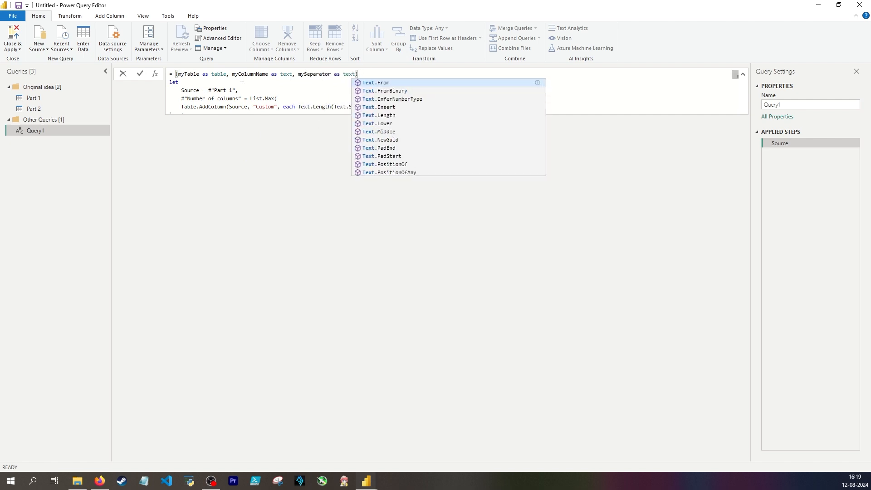
Complete the function header with as table => and join it to let on the same line
{"action": "left_click", "coordinate": [372, 72]}
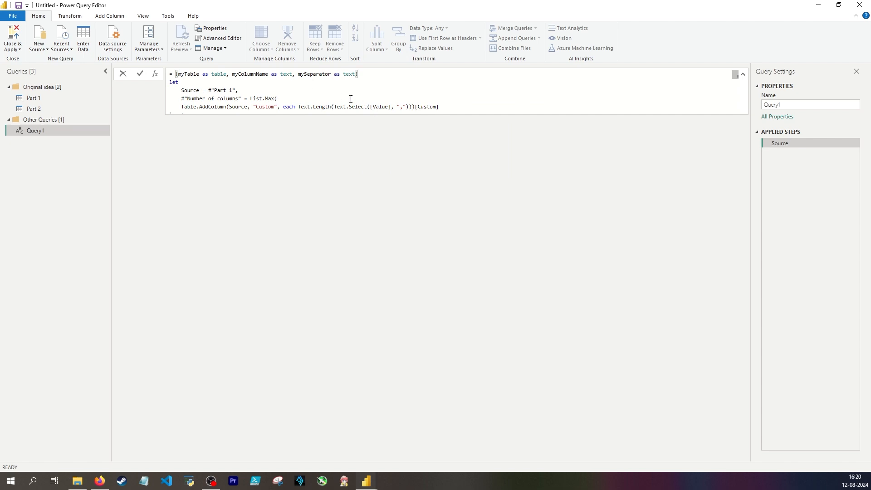
{"action": "type", "text": "as table =>"}
{"action": "key", "text": "Delete"}
Replace the #"Part 1" reference in the Source step with the myTable parameter
{"action": "double_click", "coordinate": [187, 74]}
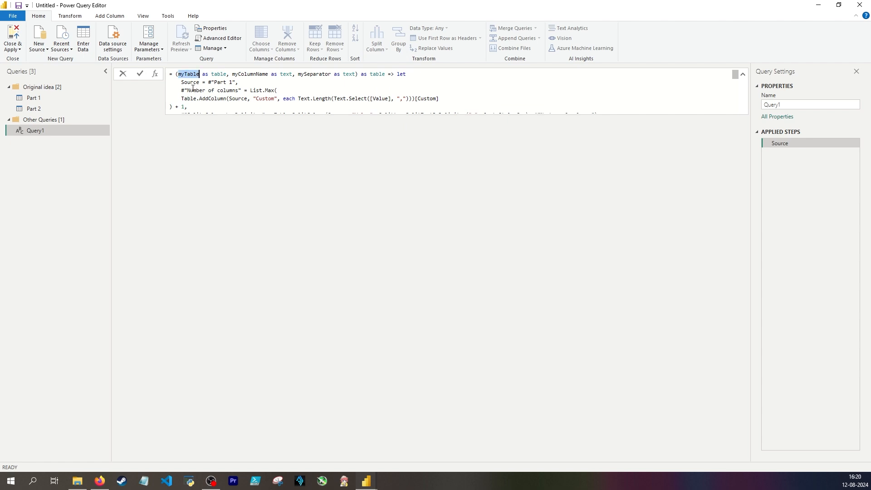
{"action": "key", "text": "ctrl+c"}
{"action": "left_click_drag", "start_coordinate": [207, 82], "coordinate": [235, 82]}
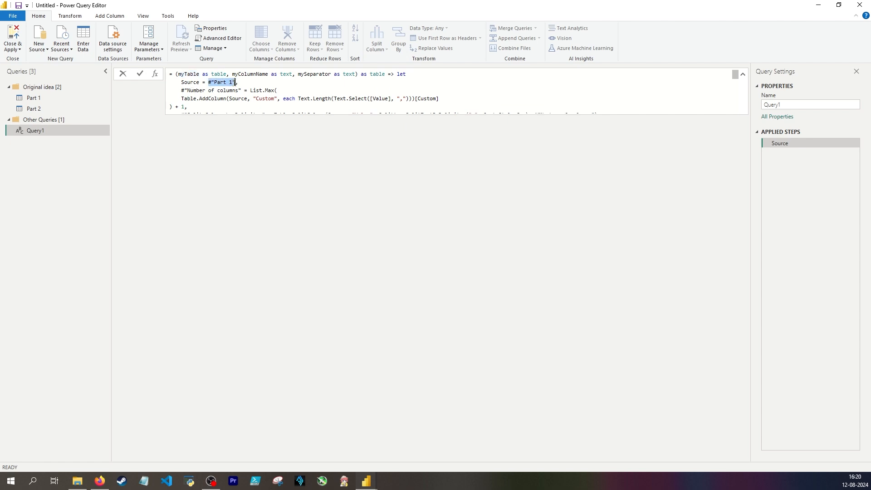
{"action": "key", "text": "ctrl+v"}
Replace Source with myTable as the first argument of Table.SplitColumn
{"action": "scroll", "coordinate": [334, 92], "scroll_direction": "down", "scroll_amount": 1}
{"action": "double_click", "coordinate": [334, 91]}
{"action": "scroll", "coordinate": [318, 90], "scroll_direction": "up", "scroll_amount": 1}
{"action": "double_click", "coordinate": [189, 74]}
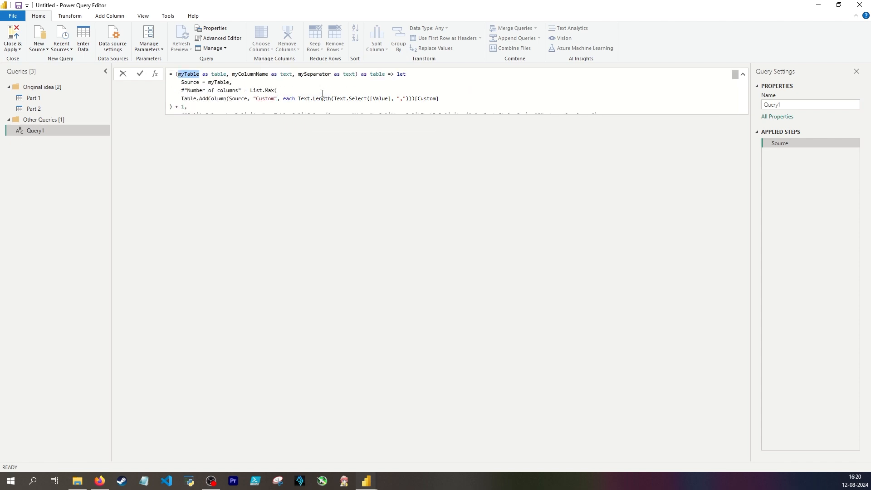
{"action": "scroll", "coordinate": [323, 94], "scroll_direction": "down", "scroll_amount": 1}
{"action": "double_click", "coordinate": [334, 92]}
{"action": "key", "text": "ctrl+v"}
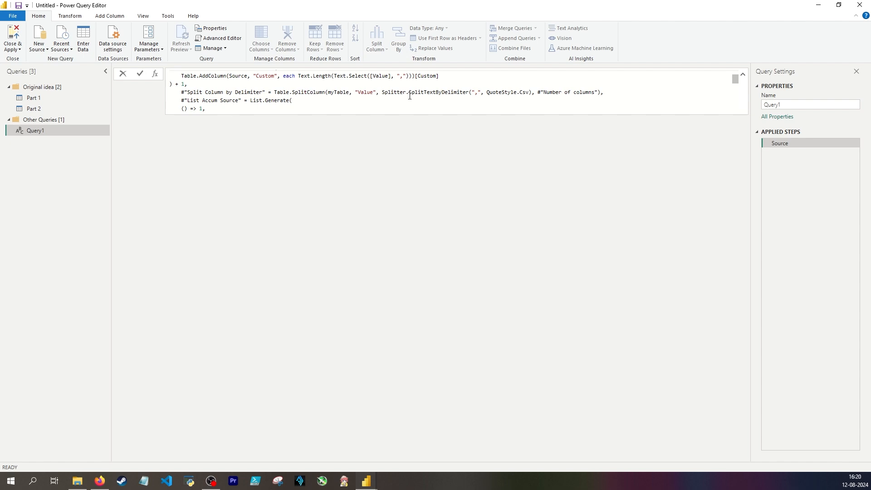
Replace the hard-coded "," with mySeparator in both Text.Select and Splitter.SplitTextByDelimiter
{"action": "left_click", "coordinate": [479, 91]}
{"action": "scroll", "coordinate": [411, 93], "scroll_direction": "up", "scroll_amount": 1}
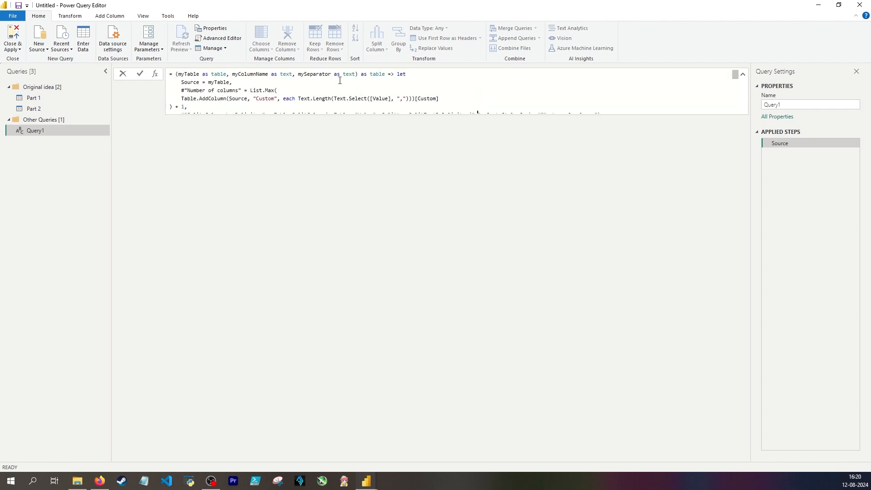
{"action": "double_click", "coordinate": [313, 74]}
{"action": "key", "text": "ctrl+c"}
{"action": "left_click_drag", "start_coordinate": [396, 99], "coordinate": [407, 99]}
{"action": "key", "text": "ctrl+v"}
{"action": "scroll", "coordinate": [464, 100], "scroll_direction": "down", "scroll_amount": 1}
{"action": "left_click_drag", "start_coordinate": [480, 92], "coordinate": [471, 93]}
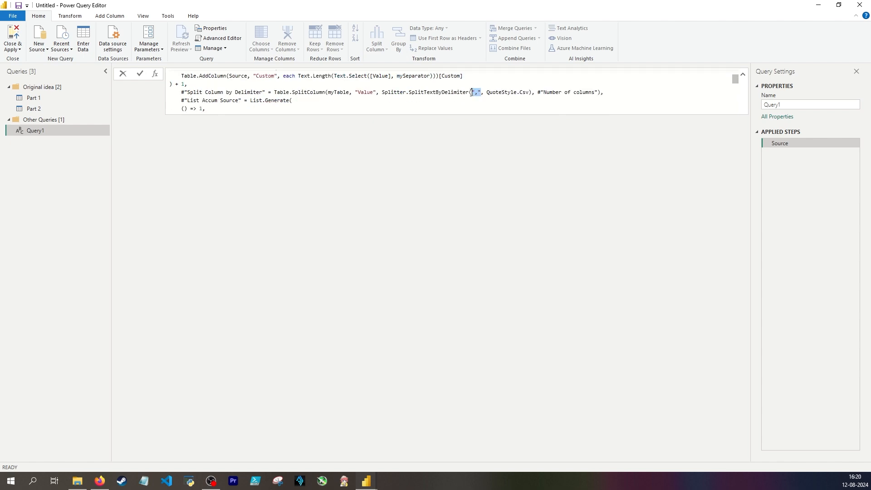
{"action": "key", "text": "ctrl+v"}
Replace Value. with myColumnName inside the quotes of the first rename item in the List.Generate selector
{"action": "scroll", "coordinate": [301, 88], "scroll_direction": "down", "scroll_amount": 2}
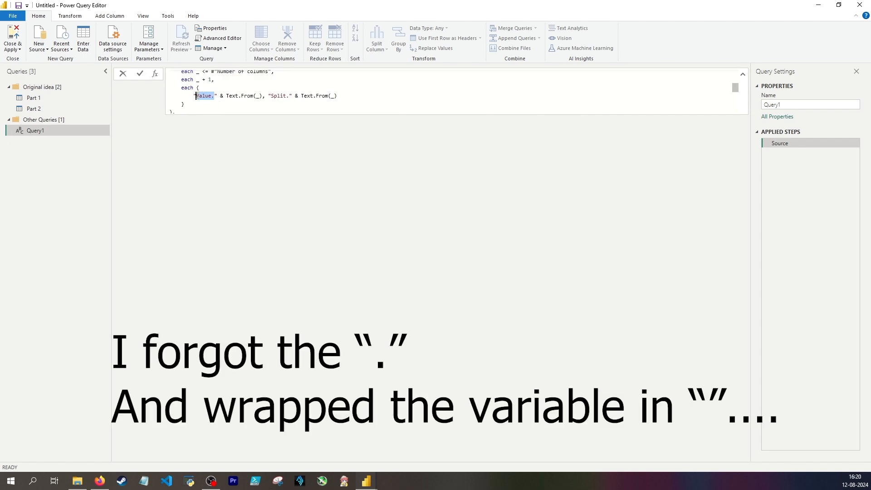
{"action": "key", "text": "ctrl+v"}
{"action": "left_click_drag", "start_coordinate": [289, 96], "coordinate": [304, 94]}
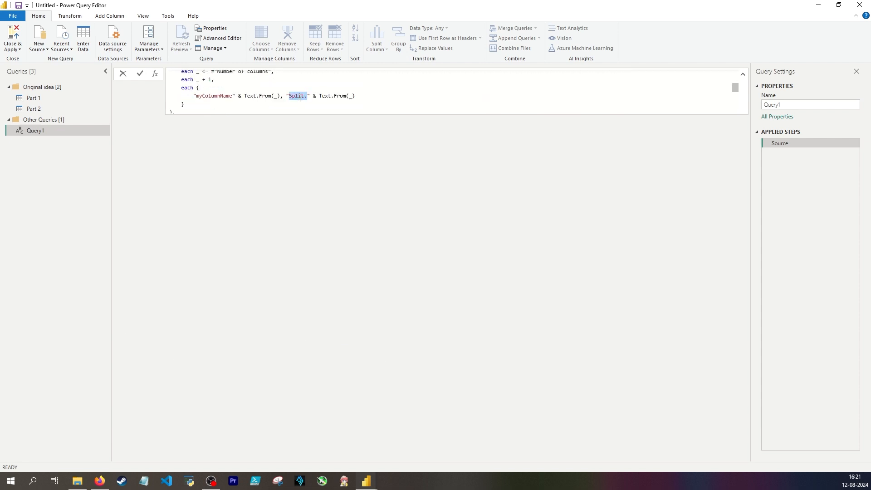
{"action": "scroll", "coordinate": [299, 99], "scroll_direction": "down", "scroll_amount": 2}
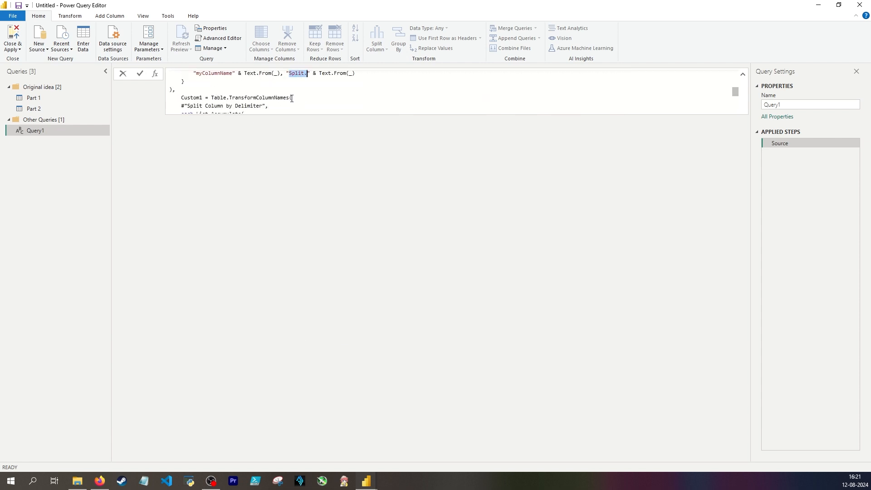
Apply the Query1 function formula and invoke it with table Part 1, column name Value and a comma separator
{"action": "scroll", "coordinate": [253, 89], "scroll_direction": "up", "scroll_amount": 1}
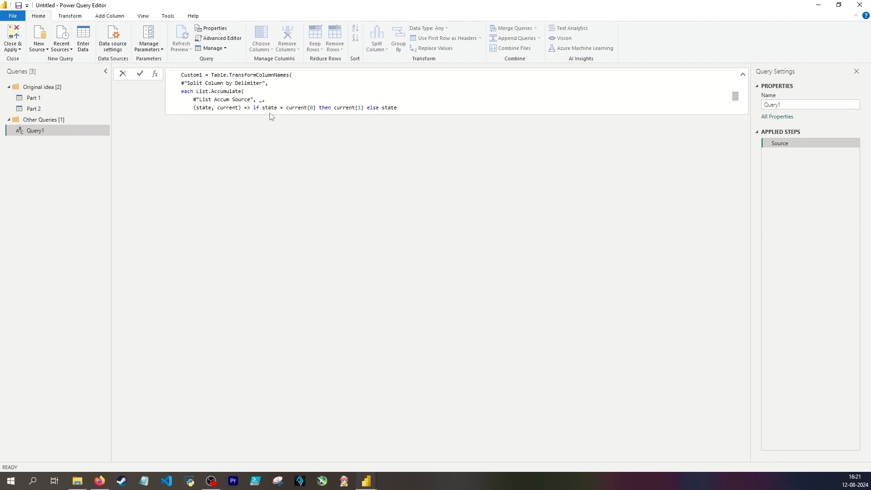
{"action": "key", "text": "Return"}
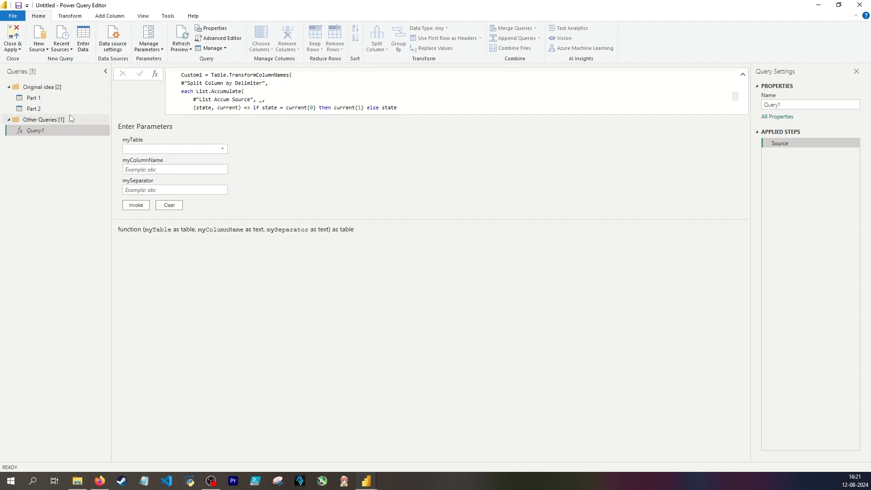
{"action": "left_click", "coordinate": [170, 150]}
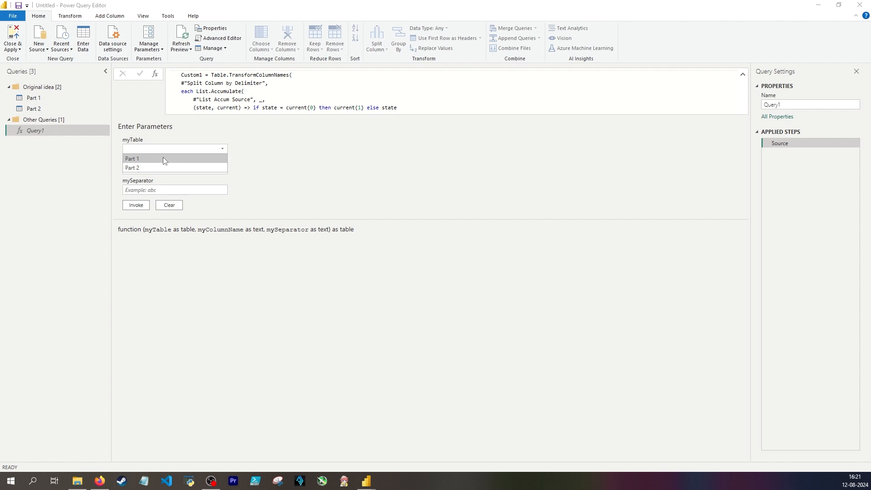
{"action": "left_click", "coordinate": [162, 157]}
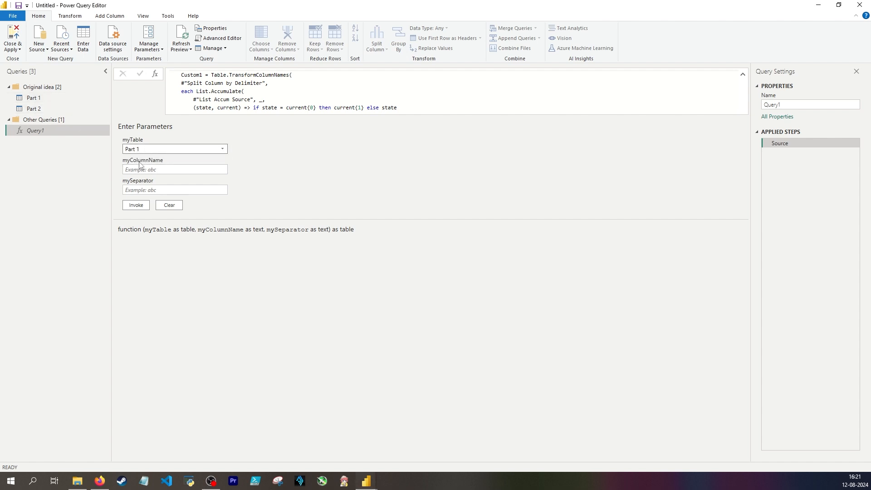
{"action": "left_click", "coordinate": [142, 168]}
{"action": "type", "text": "Value"}
{"action": "left_click", "coordinate": [152, 190]}
{"action": "type", "text": ","}
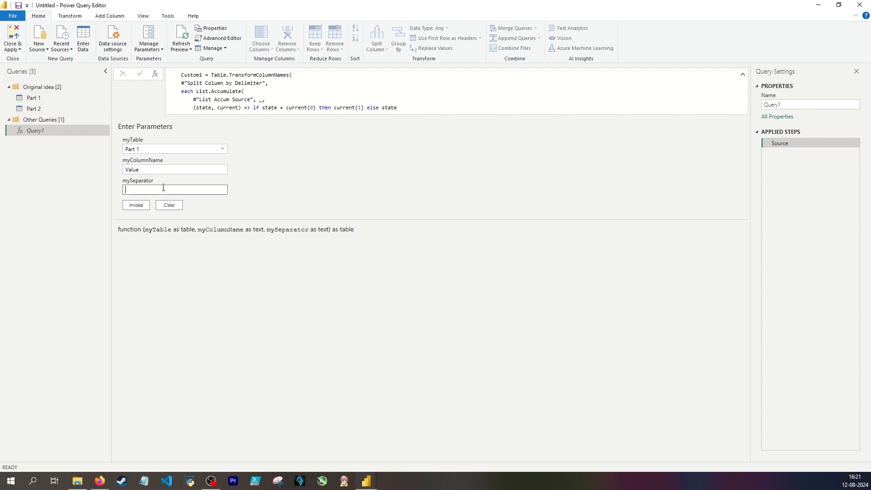
{"action": "left_click", "coordinate": [136, 205]}
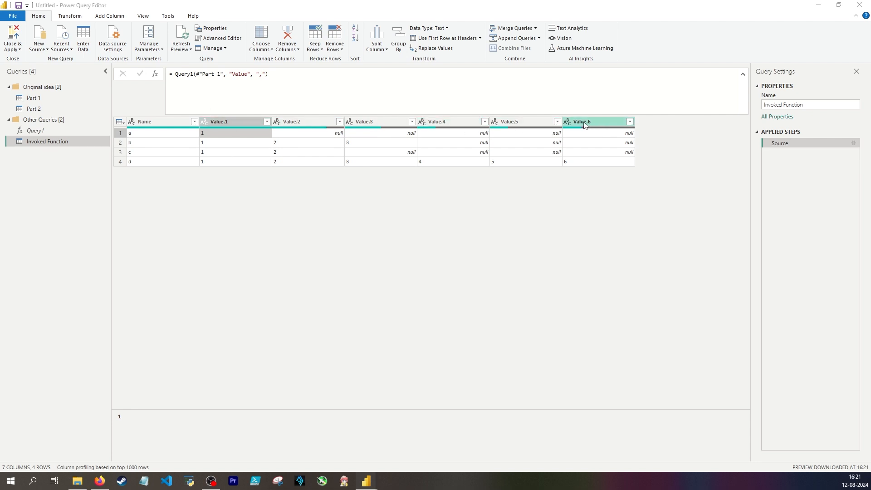
Remove the quotation marks around myColumnName in the List.Generate rename pair of Query1
{"action": "left_click", "coordinate": [36, 130]}
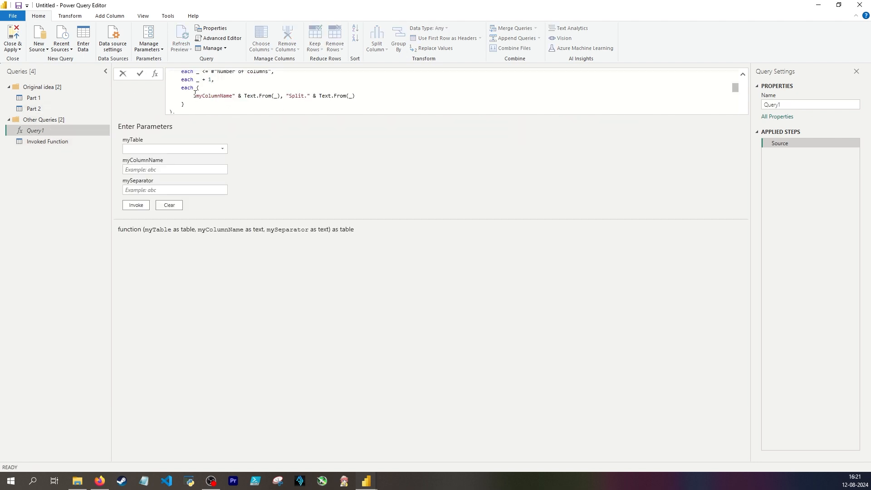
{"action": "left_click_drag", "start_coordinate": [195, 96], "coordinate": [236, 96]}
{"action": "key", "text": "Left"}
{"action": "key", "text": "BackSpace"}
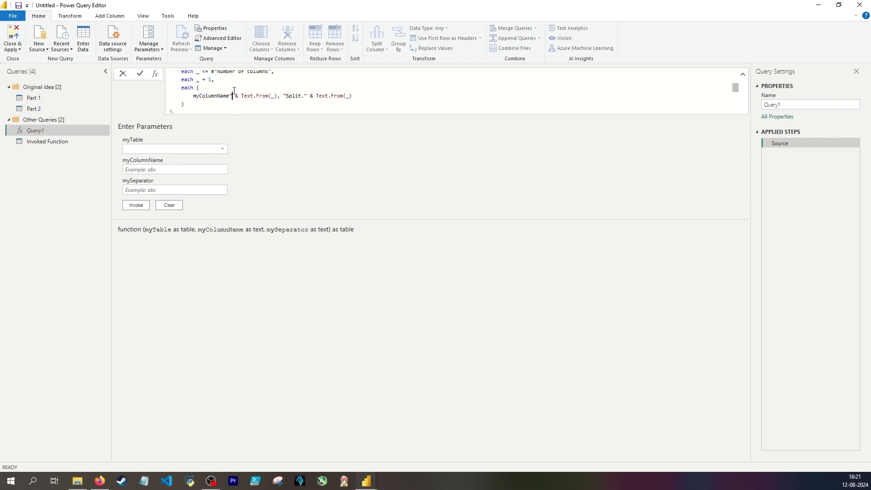
{"action": "key", "text": "BackSpace"}
{"action": "scroll", "coordinate": [240, 86], "scroll_direction": "up", "scroll_amount": 3}
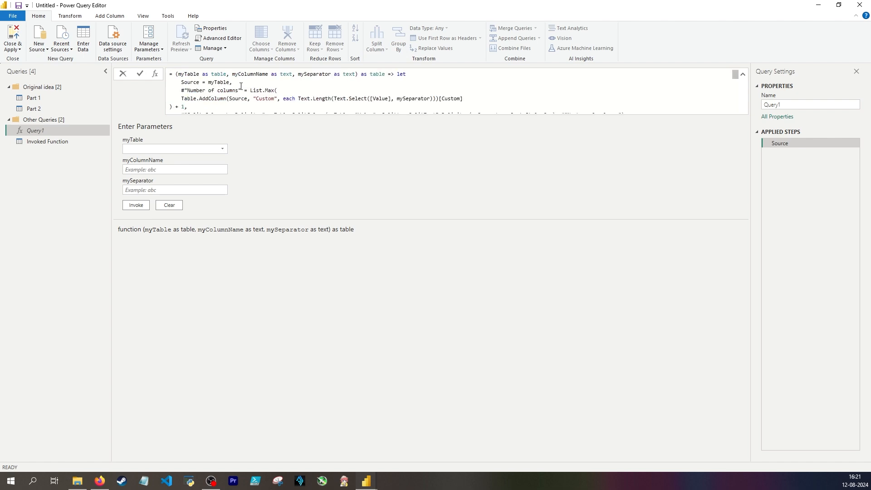
{"action": "scroll", "coordinate": [246, 75], "scroll_direction": "down", "scroll_amount": 5}
{"action": "scroll", "coordinate": [244, 91], "scroll_direction": "up", "scroll_amount": 3}
{"action": "scroll", "coordinate": [243, 97], "scroll_direction": "down", "scroll_amount": 2}
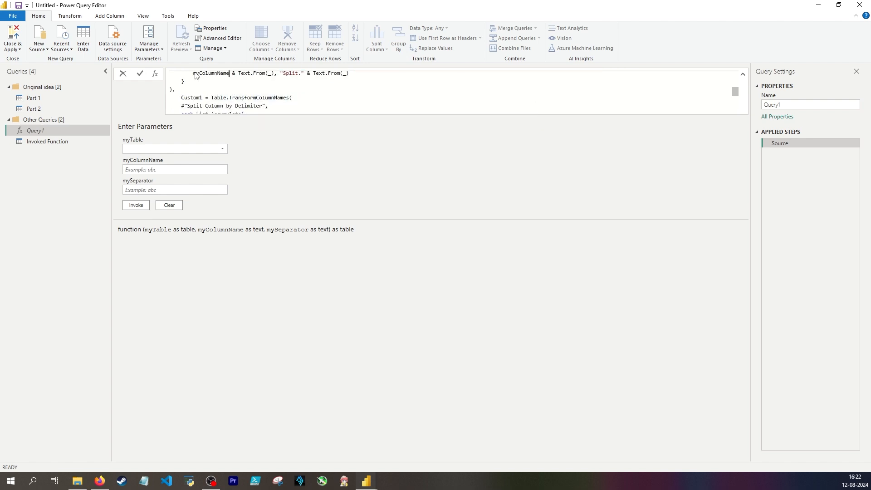
{"action": "scroll", "coordinate": [199, 78], "scroll_direction": "up", "scroll_amount": 1}
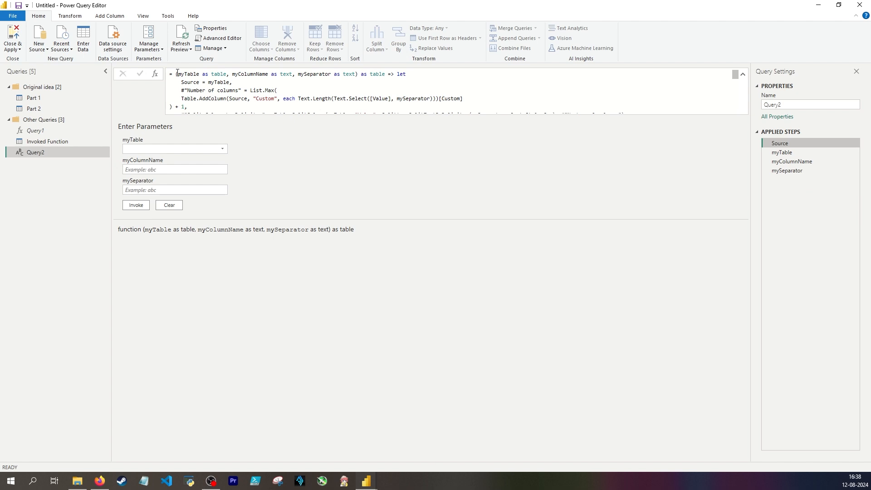
Delete the function signature and let keyword ahead of Source = myTable in Query2's Source formula and apply it
{"action": "left_click_drag", "start_coordinate": [176, 73], "coordinate": [409, 78]}
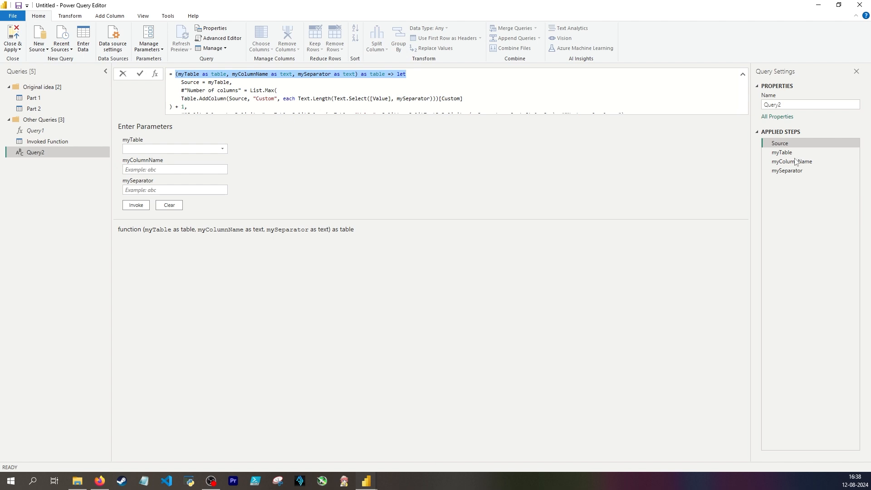
{"action": "key", "text": "Delete"}
{"action": "key", "text": "Delete"}
{"action": "key", "text": "Delete"}
{"action": "key", "text": "Delete"}
{"action": "key", "text": "Delete"}
{"action": "key", "text": "Delete"}
{"action": "key", "text": "Return"}
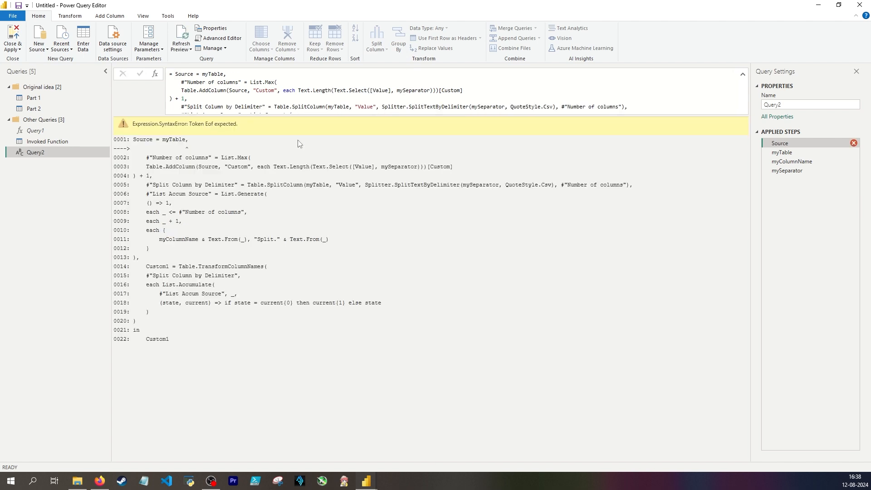
Insert let before Source = myTable in Query2's formula and apply it
{"action": "left_click", "coordinate": [175, 75]}
{"action": "type", "text": "let"}
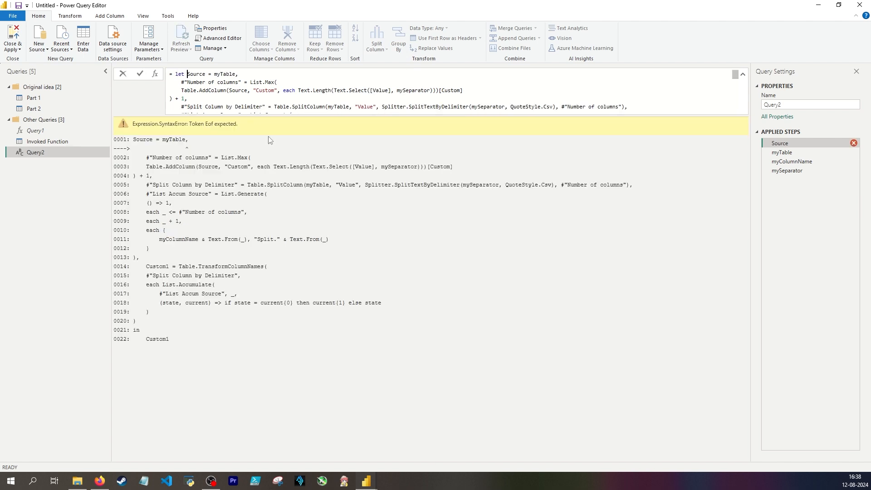
{"action": "key", "text": "Return"}
{"action": "scroll", "coordinate": [263, 93], "scroll_direction": "down", "scroll_amount": 6}
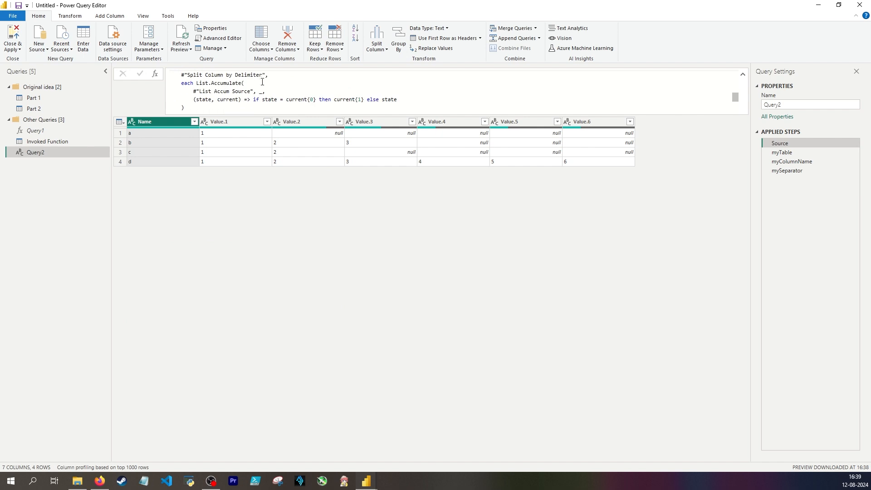
{"action": "scroll", "coordinate": [256, 83], "scroll_direction": "up", "scroll_amount": 6}
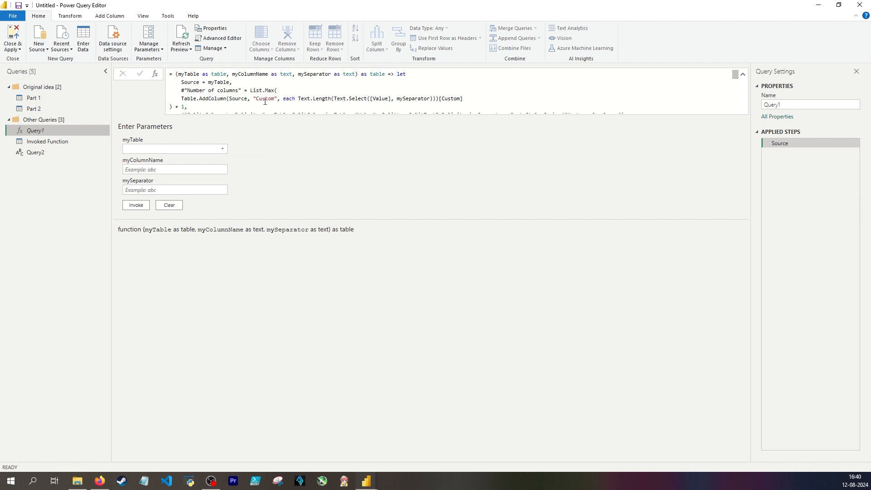
Replace [Value] with myColumnName as the first Text.Select argument in Query1
{"action": "double_click", "coordinate": [378, 99]}
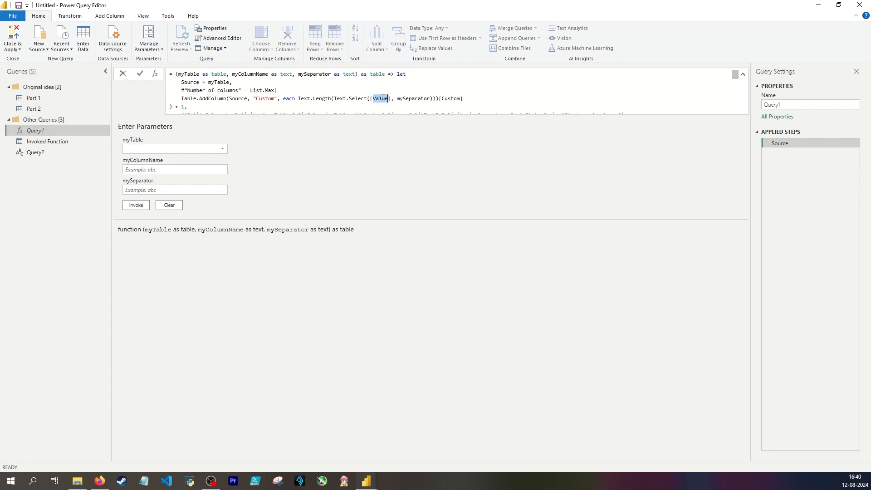
{"action": "double_click", "coordinate": [254, 74]}
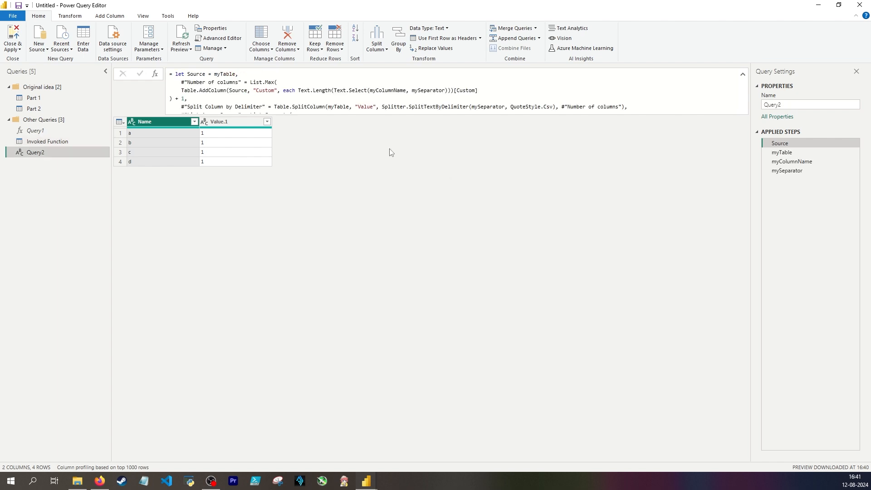
Compare the Text.Select column argument in Query2 with Part 2's Number of columns formula and the Value column of its Source step
{"action": "double_click", "coordinate": [387, 90]}
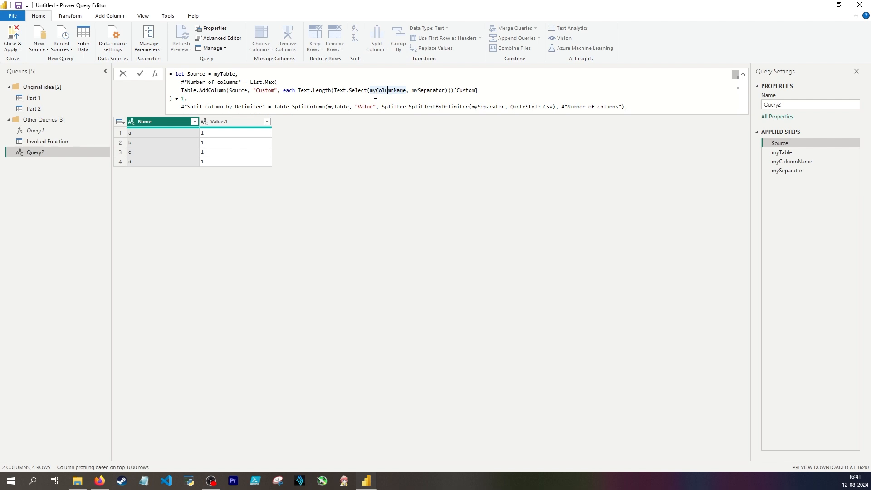
{"action": "key", "text": "Escape"}
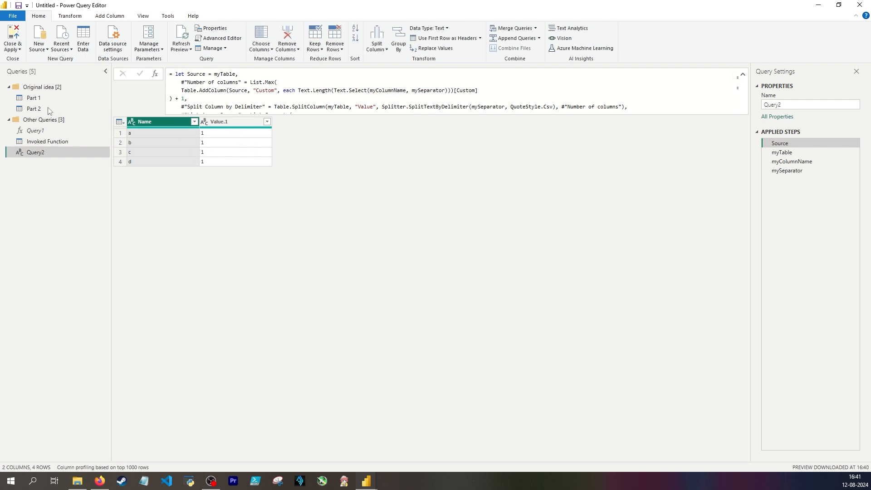
{"action": "left_click", "coordinate": [50, 110]}
{"action": "left_click_drag", "start_coordinate": [181, 82], "coordinate": [373, 87]}
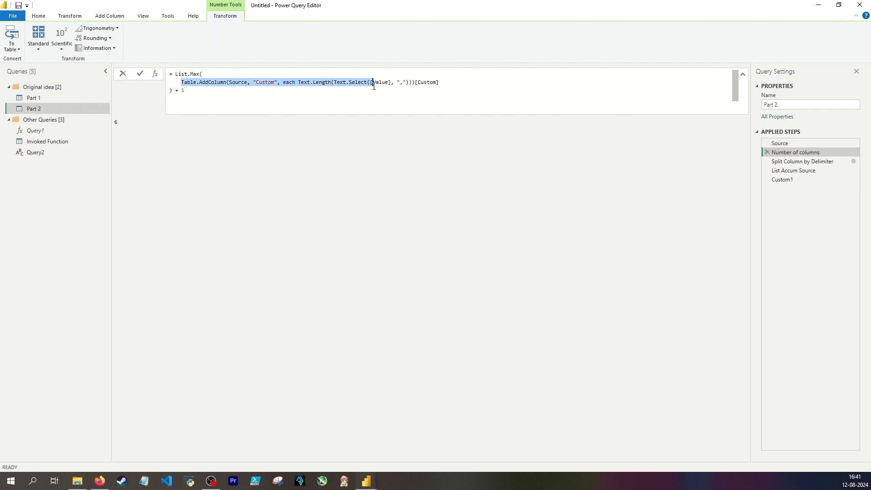
{"action": "left_click", "coordinate": [792, 142]}
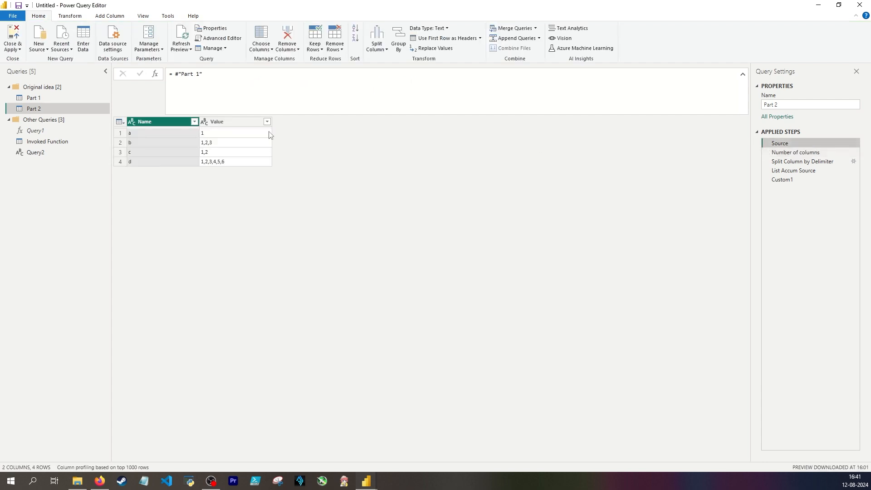
{"action": "left_click", "coordinate": [245, 122]}
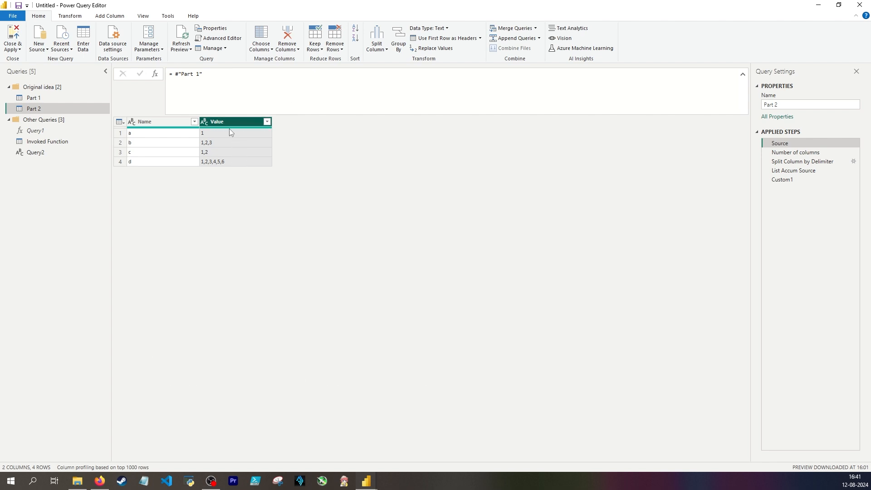
Replace Table.AddColumn with Table.TransformColumns in the #"Number of columns" expression of Query1
{"action": "left_click", "coordinate": [36, 130]}
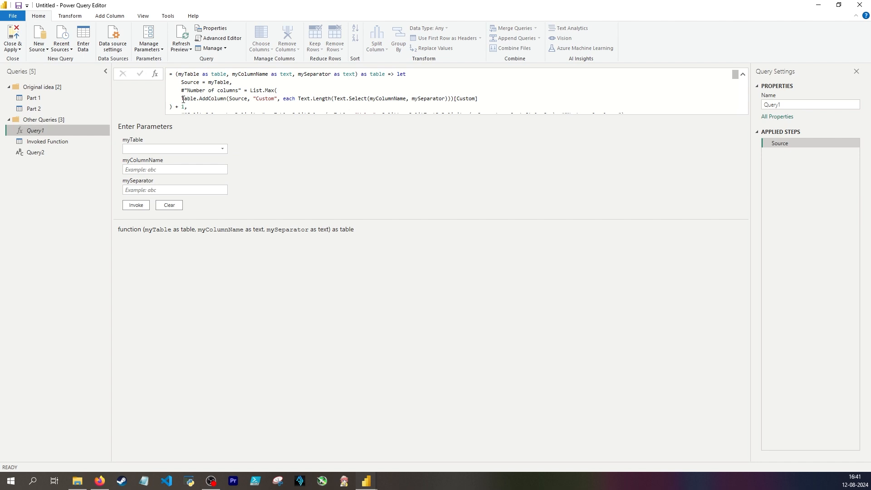
{"action": "left_click_drag", "start_coordinate": [181, 98], "coordinate": [226, 99]}
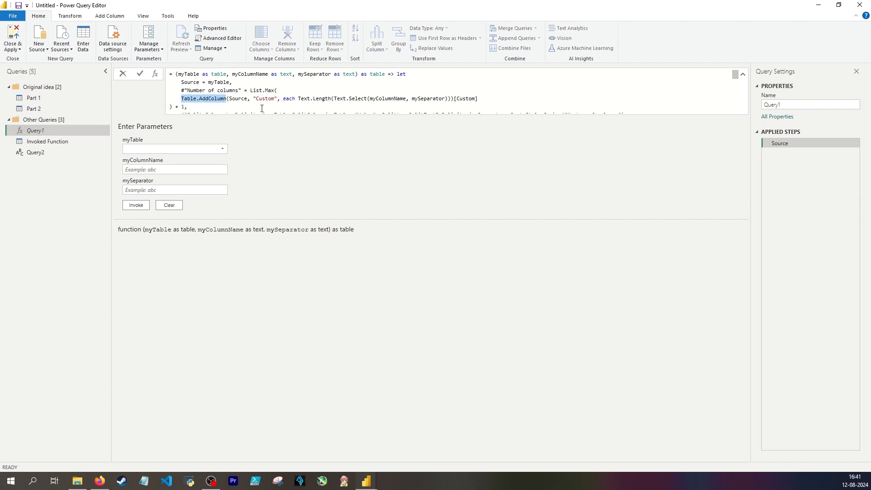
{"action": "type", "text": "tablo"}
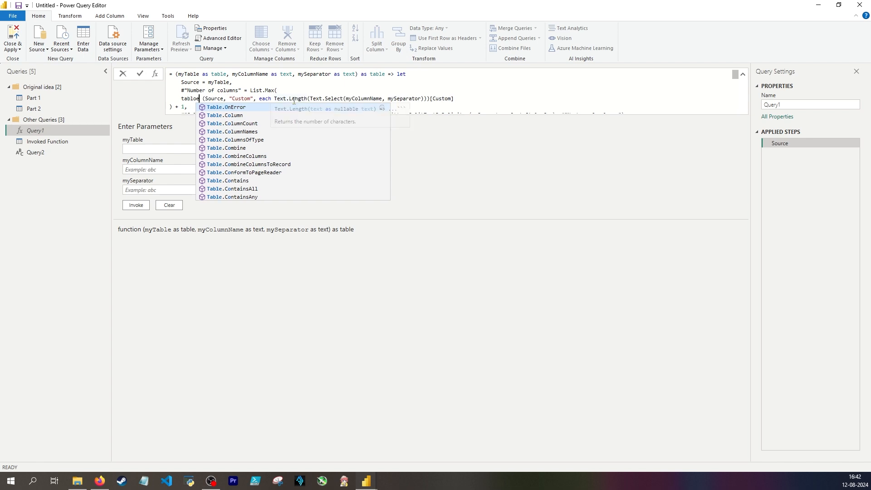
{"action": "key", "text": "BackSpace"}
{"action": "type", "text": "e"}
{"action": "left_click", "coordinate": [255, 115]}
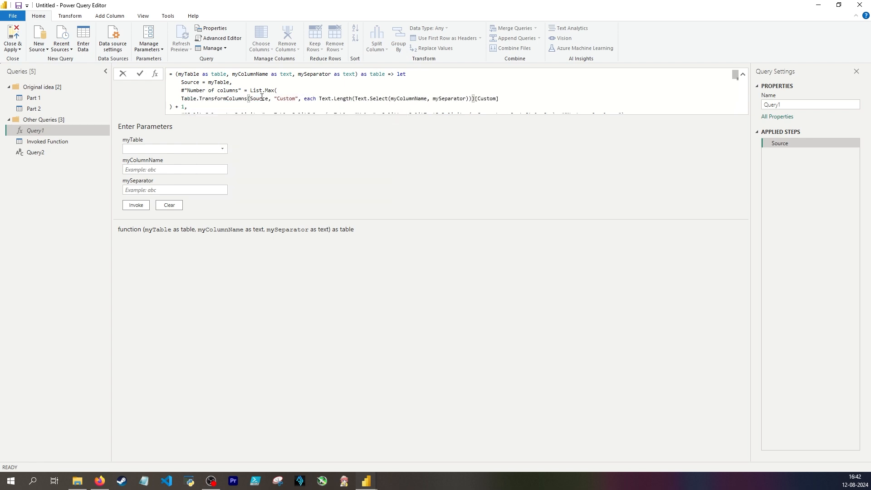
Replace the "Custom" argument of Table.TransformColumns with an opening brace and myColumnName, directly ahead of each Text.Length
{"action": "left_click", "coordinate": [262, 98]}
{"action": "left_click", "coordinate": [275, 98]}
{"action": "type", "text": "{"}
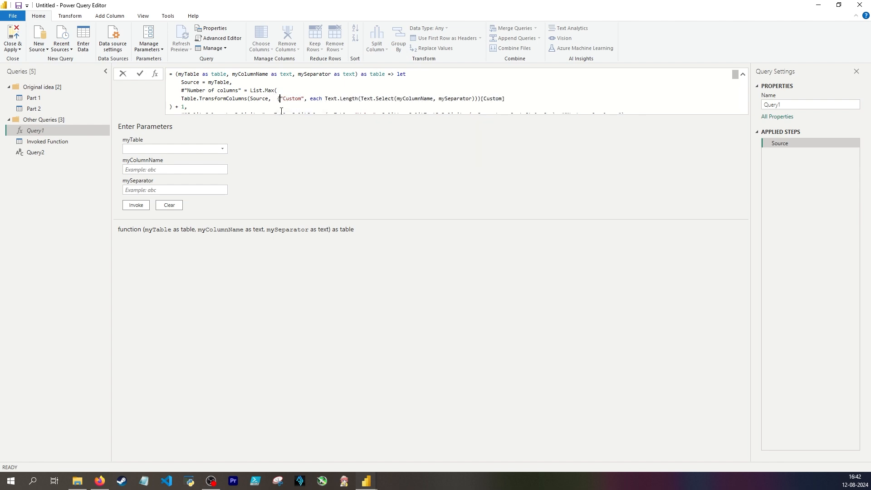
{"action": "key", "text": "BackSpace"}
{"action": "key", "text": "BackSpace"}
{"action": "type", "text": "{}"}
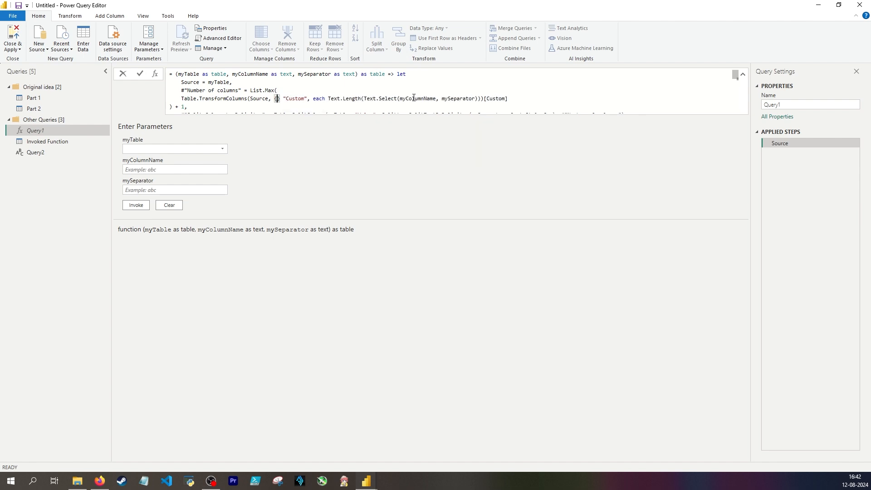
{"action": "double_click", "coordinate": [413, 98]}
{"action": "key", "text": "ctrl+c"}
{"action": "left_click", "coordinate": [275, 98]}
{"action": "key", "text": "ctrl+v"}
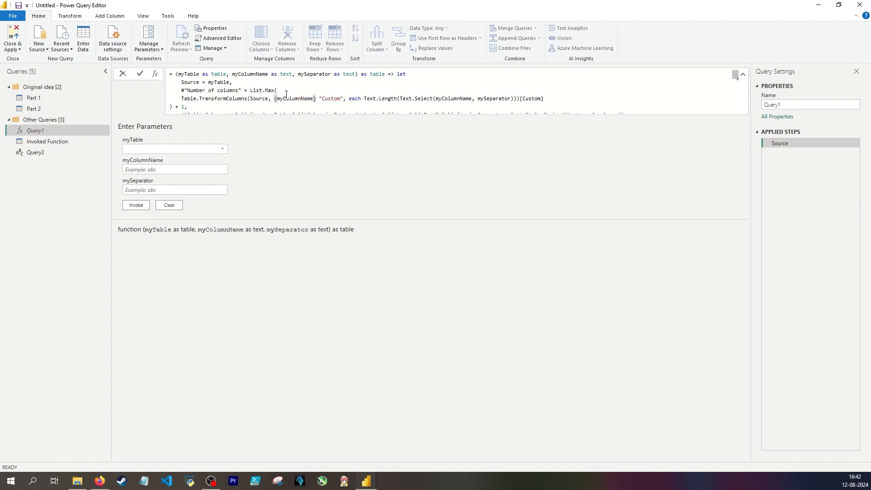
{"action": "type", "text": ","}
{"action": "left_click_drag", "start_coordinate": [319, 97], "coordinate": [353, 96]}
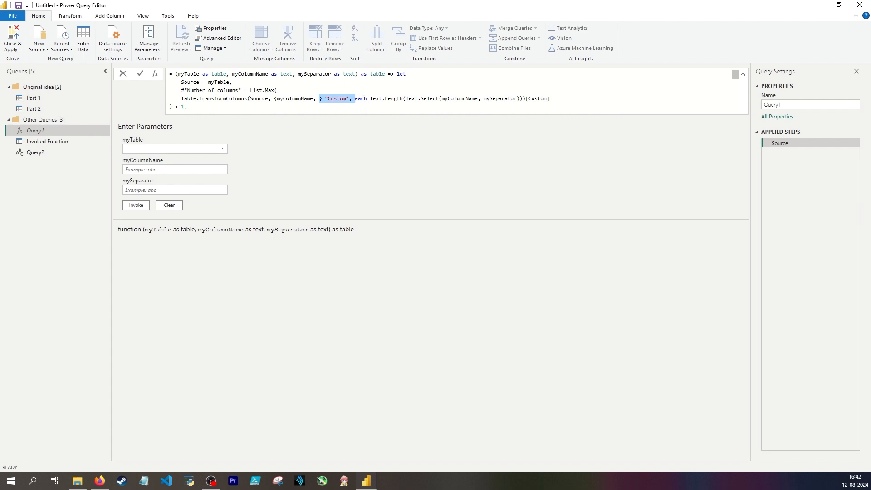
{"action": "key", "text": "BackSpace"}
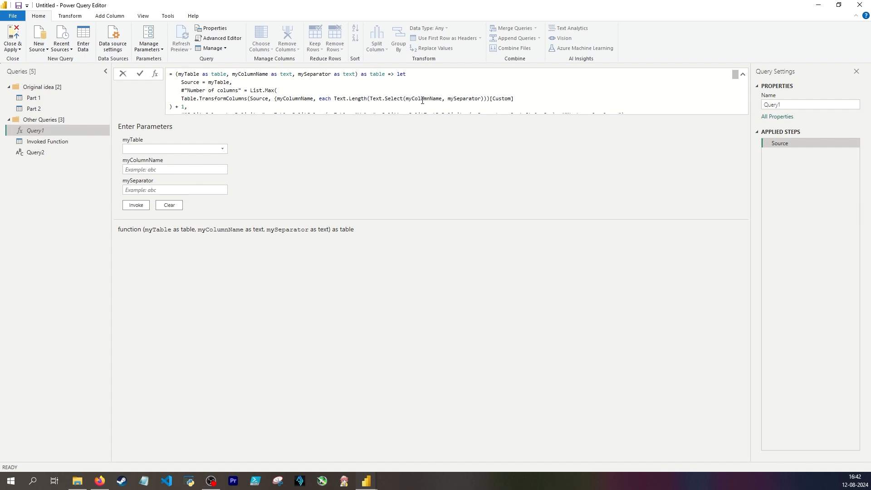
Replace myColumnName with _ as the first argument of Text.Select and apply the Query1 formula
{"action": "double_click", "coordinate": [426, 99]}
{"action": "key", "text": "BackSpace"}
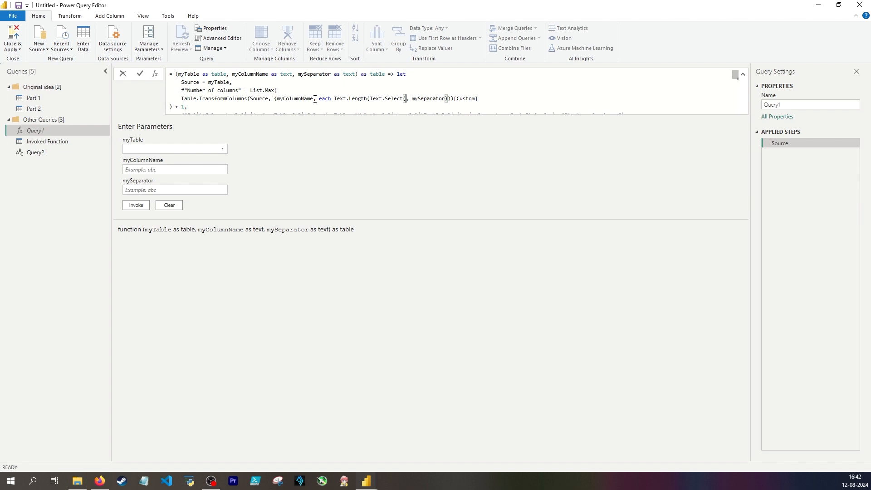
{"action": "type", "text": "_"}
{"action": "key", "text": "Return"}
Add a closing parenthesis to the group after mySeparator, before [Custom], and apply the formula again
{"action": "left_click", "coordinate": [454, 98]}
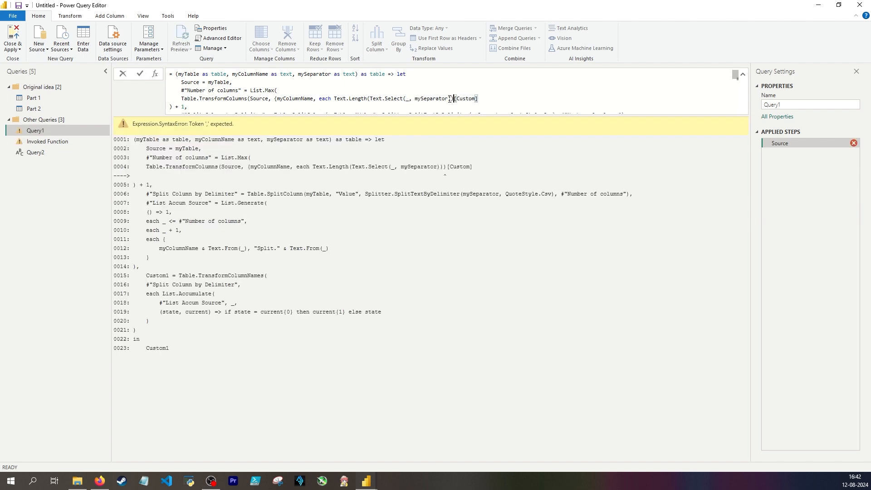
{"action": "type", "text": ")"}
{"action": "key", "text": "Return"}
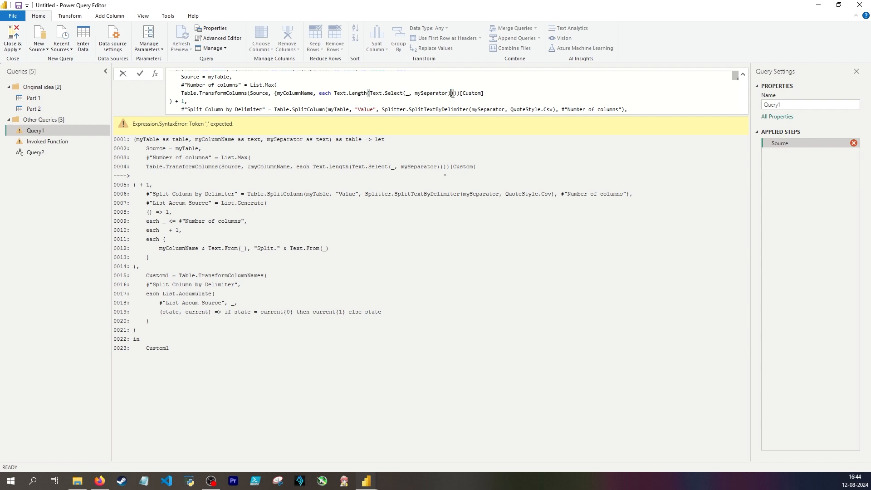
Insert a closing brace after the Text.Select group in Query1, remove a surplus parenthesis before [Custom], and apply the formula
{"action": "left_click", "coordinate": [278, 93]}
{"action": "left_click", "coordinate": [455, 94]}
{"action": "left_click", "coordinate": [453, 94]}
{"action": "type", "text": "}"}
{"action": "key", "text": "Return"}
{"action": "left_click", "coordinate": [460, 94]}
{"action": "key", "text": "BackSpace"}
{"action": "key", "text": "Return"}
Add a closing parenthesis after mySeparator, ahead of the closing brace before [Custom], and apply the Query1 formula
{"action": "left_click", "coordinate": [454, 93]}
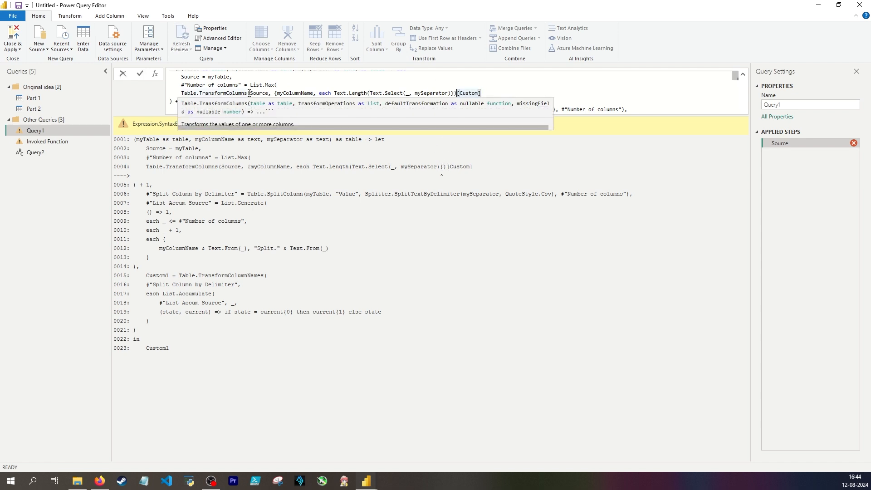
{"action": "left_click", "coordinate": [452, 93]}
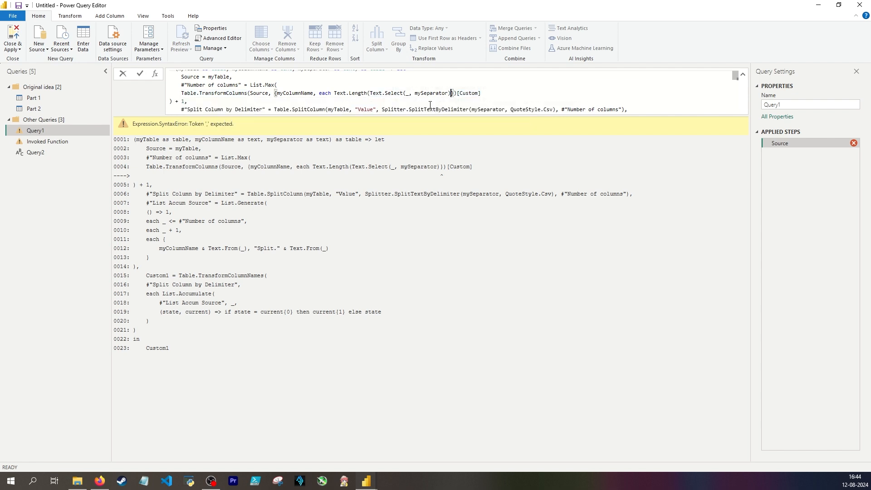
{"action": "type", "text": ")"}
{"action": "key", "text": "Return"}
{"action": "scroll", "coordinate": [248, 92], "scroll_direction": "up", "scroll_amount": 1}
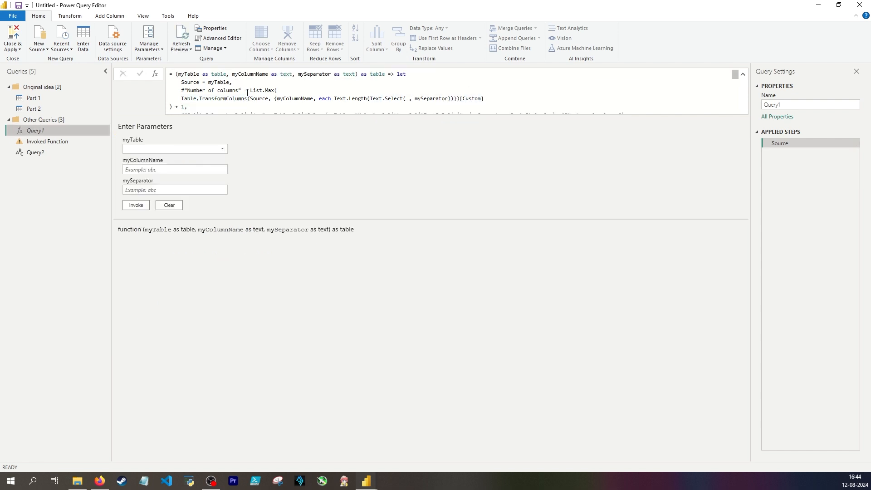
Replace Custom in the square brackets after Table.TransformColumns with myColumnName
{"action": "double_click", "coordinate": [476, 97]}
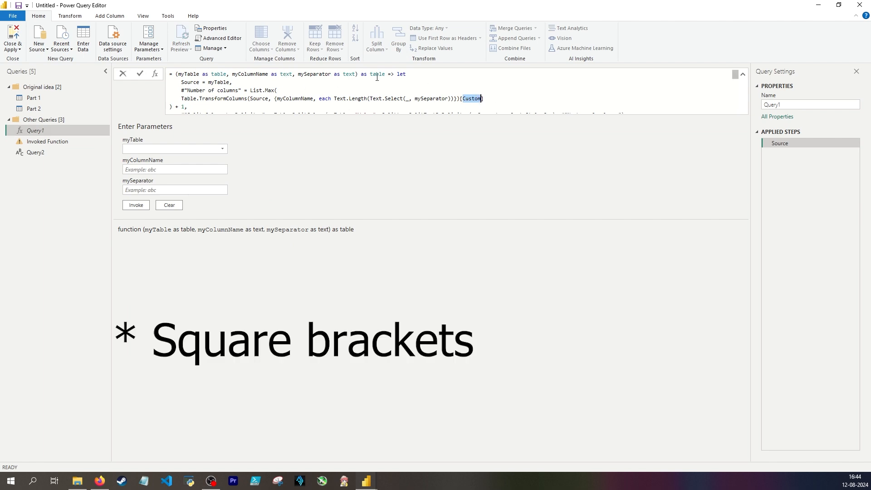
{"action": "double_click", "coordinate": [242, 74]}
{"action": "key", "text": "ctrl+c"}
{"action": "left_click", "coordinate": [472, 98]}
{"action": "double_click", "coordinate": [472, 98]}
{"action": "key", "text": "ctrl+v"}
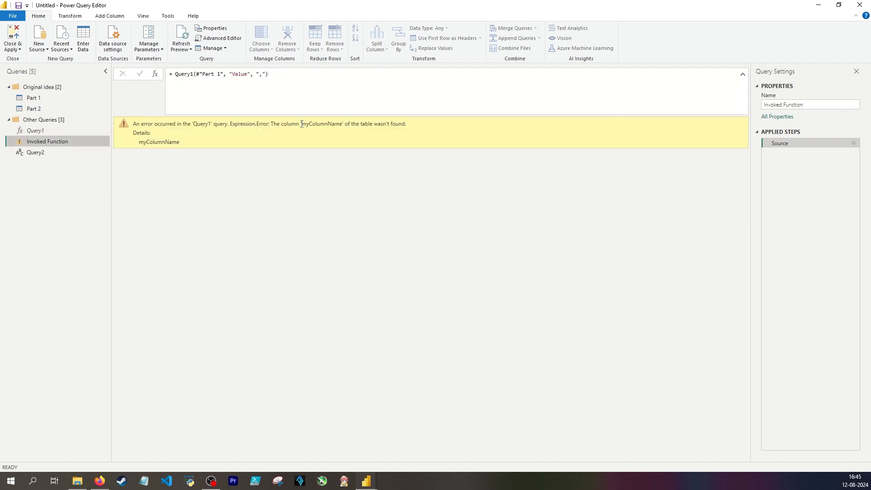
Examine the column name error in Invoked Function and check it against Query2 and the Query1 formula
{"action": "double_click", "coordinate": [317, 123]}
{"action": "left_click", "coordinate": [78, 130]}
{"action": "left_click", "coordinate": [77, 151]}
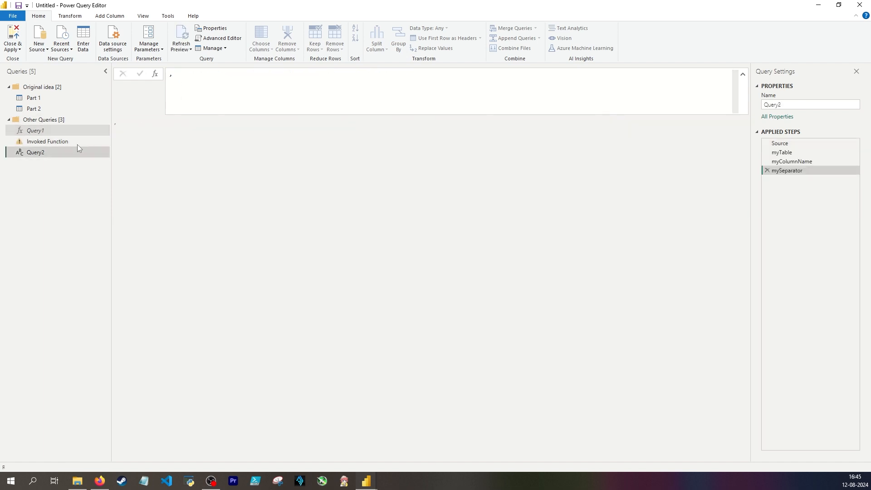
{"action": "left_click", "coordinate": [77, 143]}
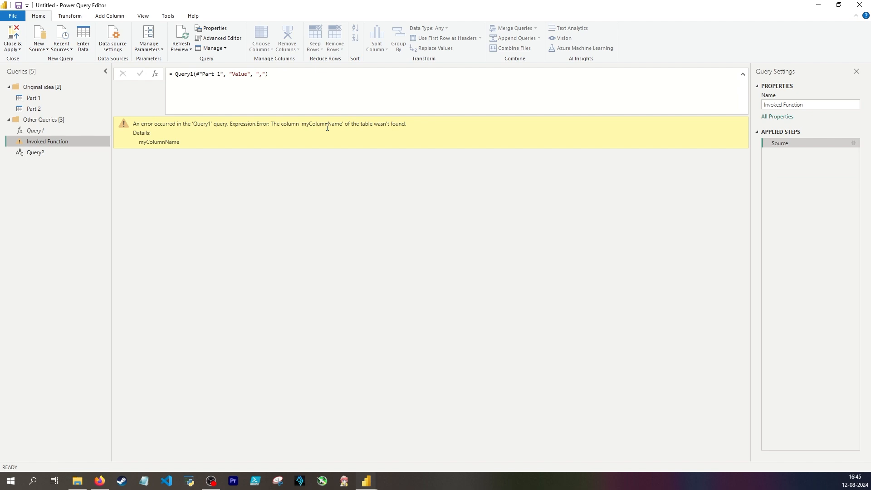
{"action": "left_click", "coordinate": [83, 132]}
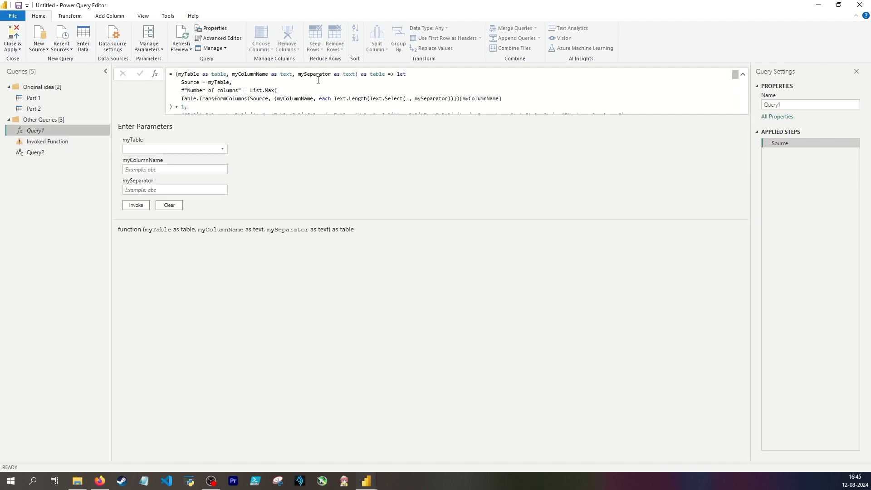
Add a step to the Part 2 query with the formula Table.Column(Custom1, "Split.1")
{"action": "left_click", "coordinate": [33, 109]}
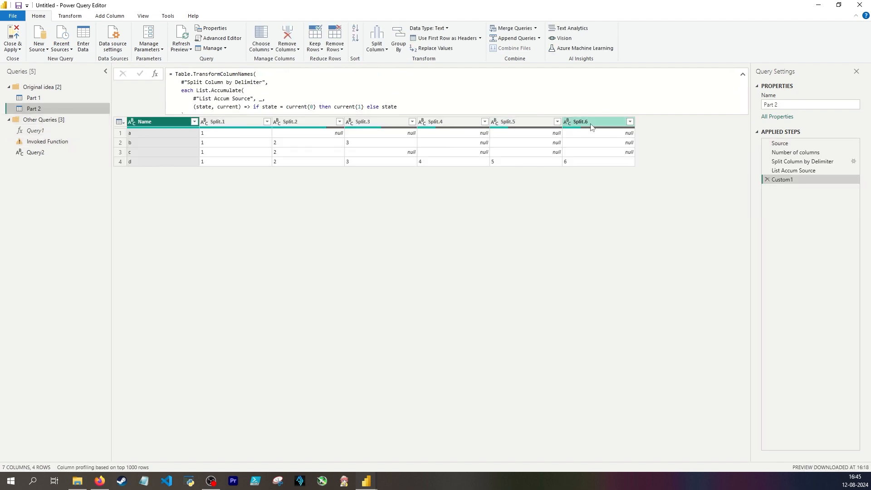
{"action": "left_click", "coordinate": [155, 74]}
{"action": "type", "text": "Table.Column("}
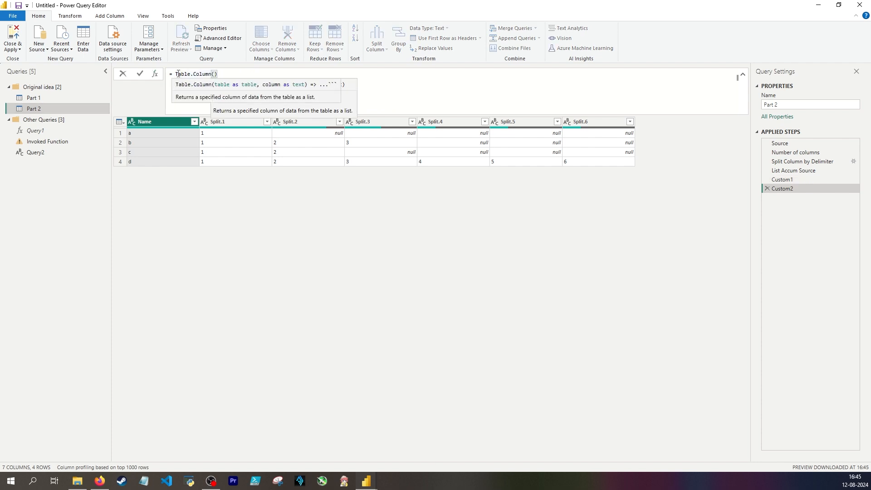
{"action": "type", "text": "Custom1, "}
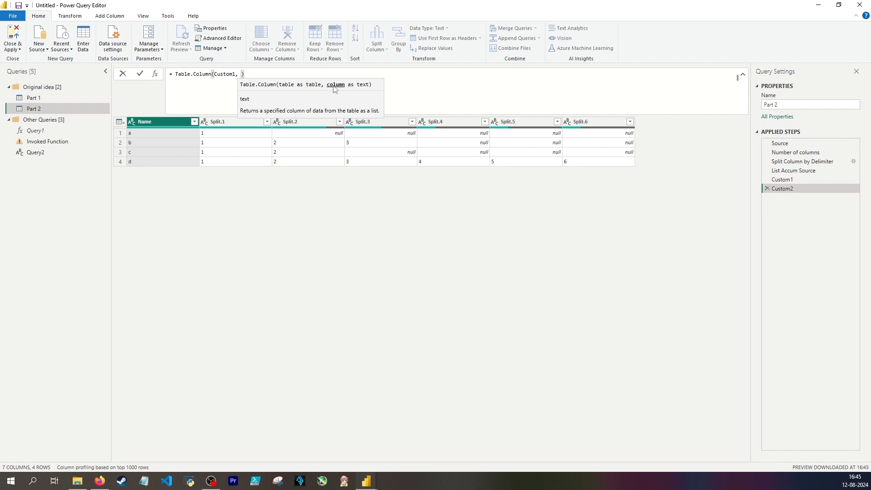
{"action": "type", "text": "\""}
{"action": "type", "text": "Split.1"}
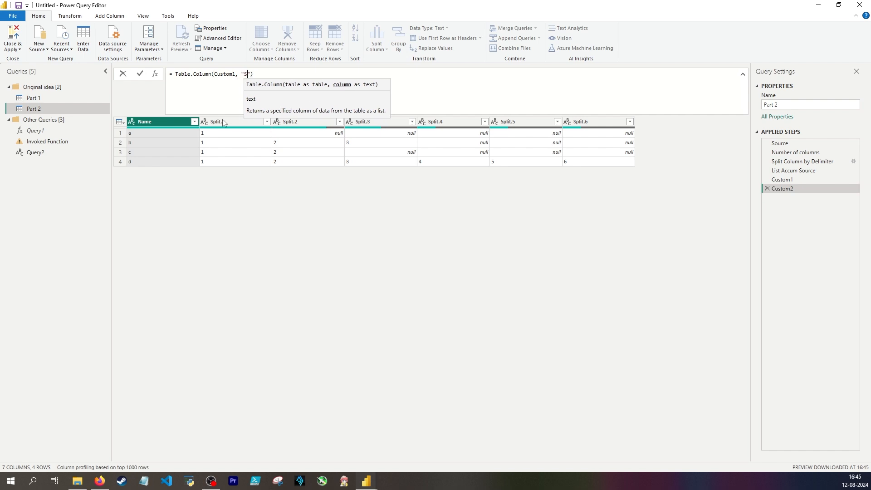
{"action": "key", "text": "Return"}
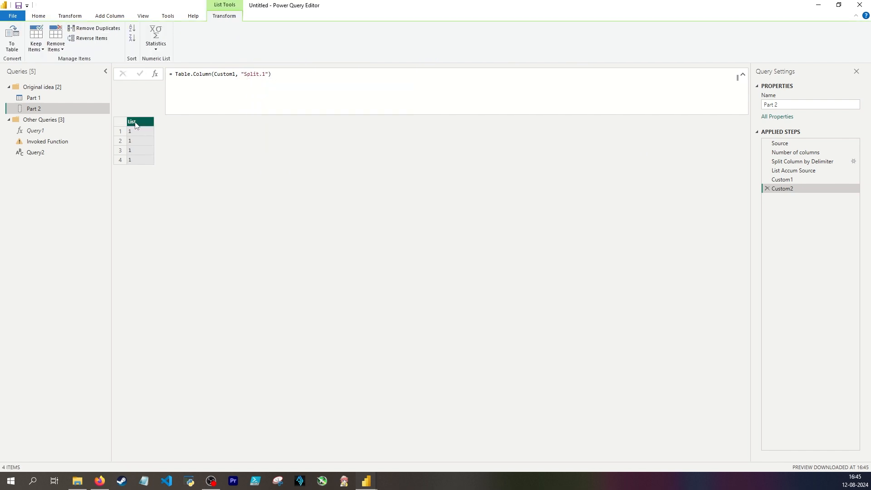
Delete the Table.Column step from the Part 2 query
{"action": "left_click", "coordinate": [296, 74]}
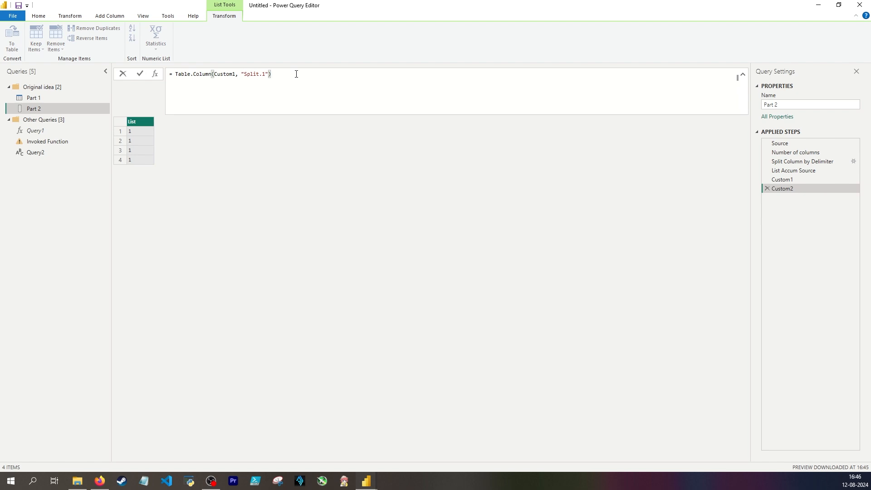
{"action": "left_click", "coordinate": [238, 73]}
{"action": "key", "text": "ctrl+a"}
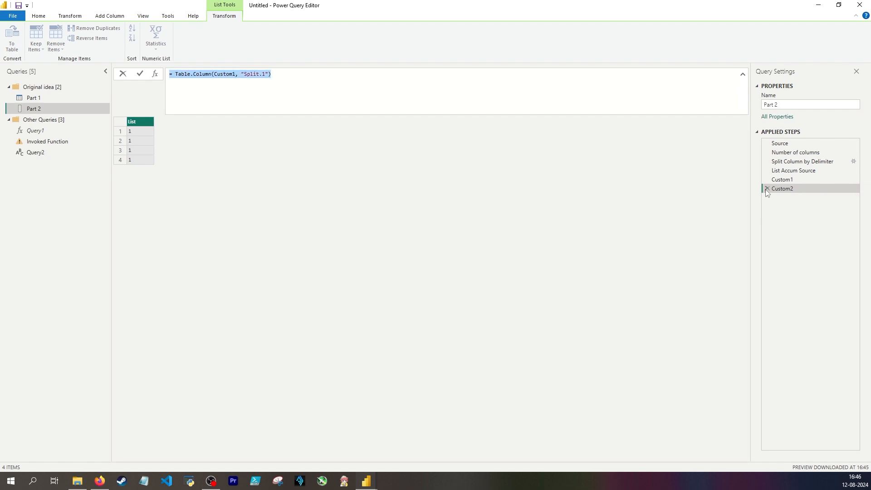
{"action": "left_click", "coordinate": [767, 189]}
{"action": "left_click", "coordinate": [767, 189]}
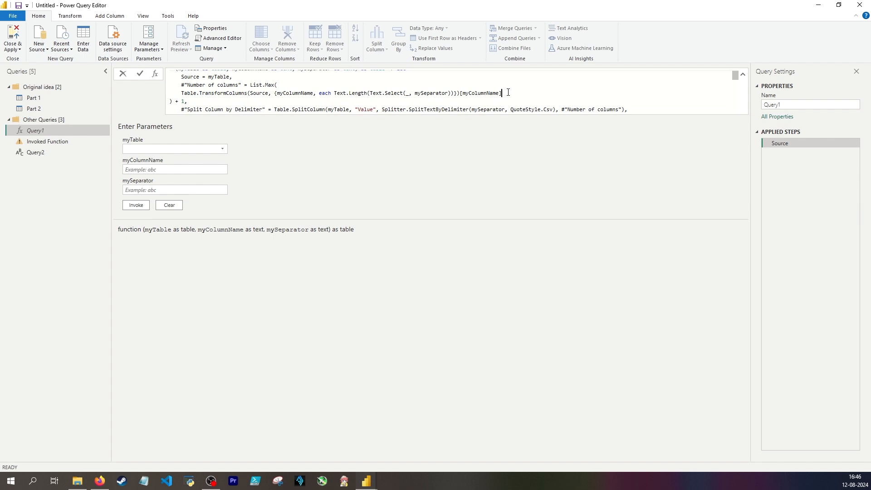
In Query1, remove [myColumnName] after Table.TransformColumns and place the call, indented, inside a new Table.Column call within List.Max
{"action": "left_click_drag", "start_coordinate": [502, 93], "coordinate": [460, 93]}
{"action": "key", "text": "BackSpace"}
{"action": "left_click", "coordinate": [290, 85]}
{"action": "key", "text": "Return"}
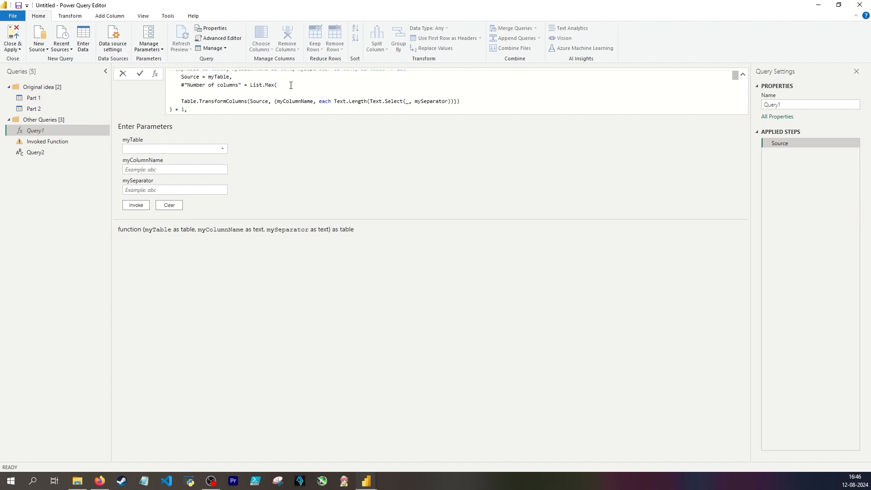
{"action": "type", "text": "Table.Column("}
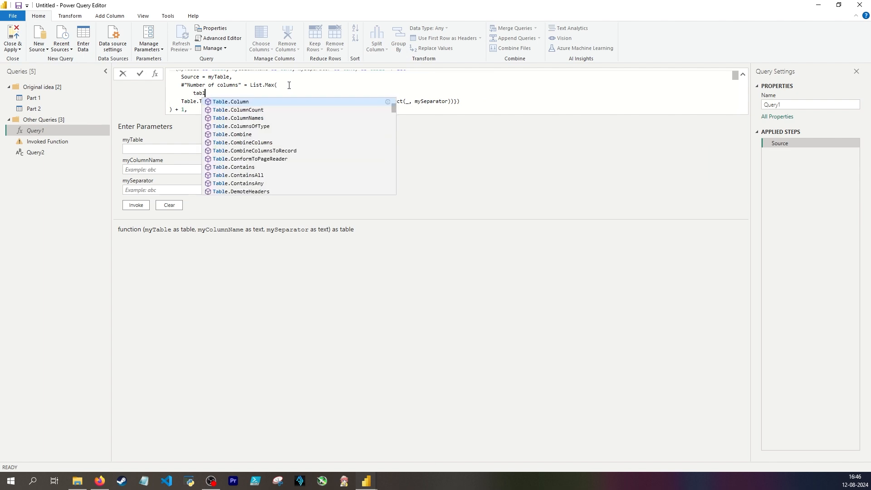
{"action": "key", "text": "Delete"}
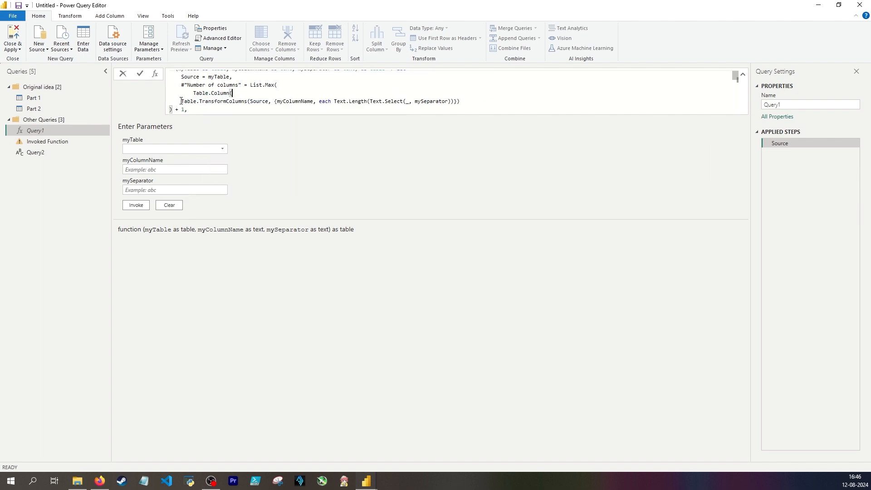
{"action": "left_click", "coordinate": [182, 101]}
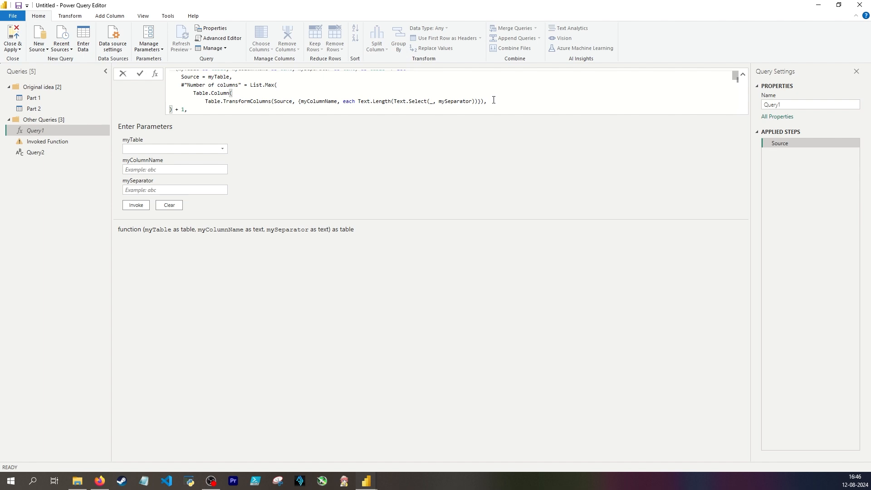
Join the + 1 line to the Table.TransformColumns line, add myColumnName as the second Table.Column argument, and apply the formula
{"action": "left_click", "coordinate": [171, 109]}
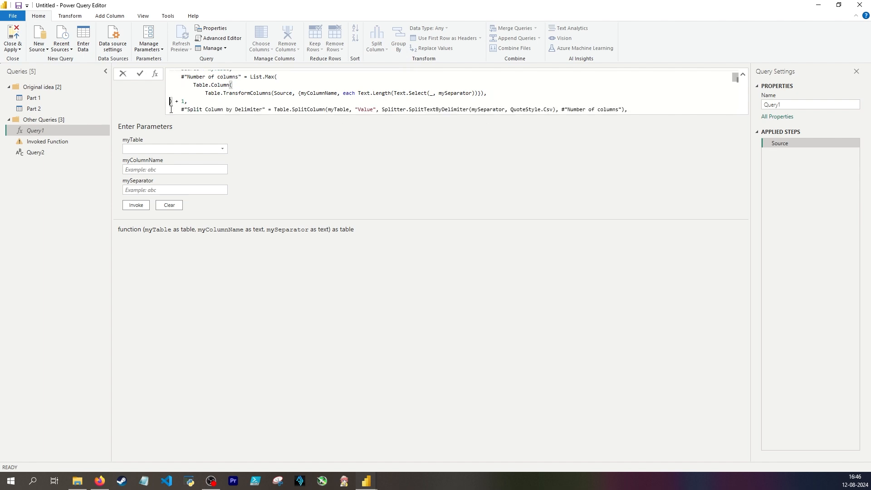
{"action": "key", "text": "BackSpace"}
{"action": "key", "text": "BackSpace"}
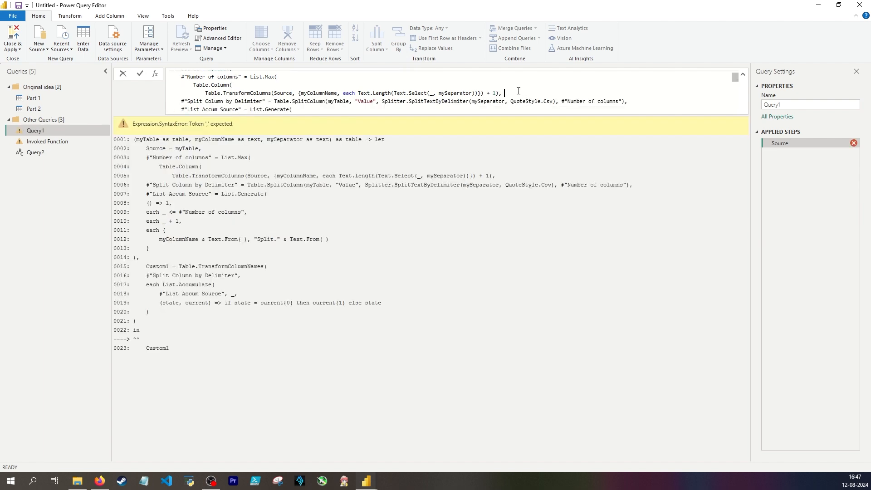
{"action": "scroll", "coordinate": [510, 93], "scroll_direction": "up", "scroll_amount": 2}
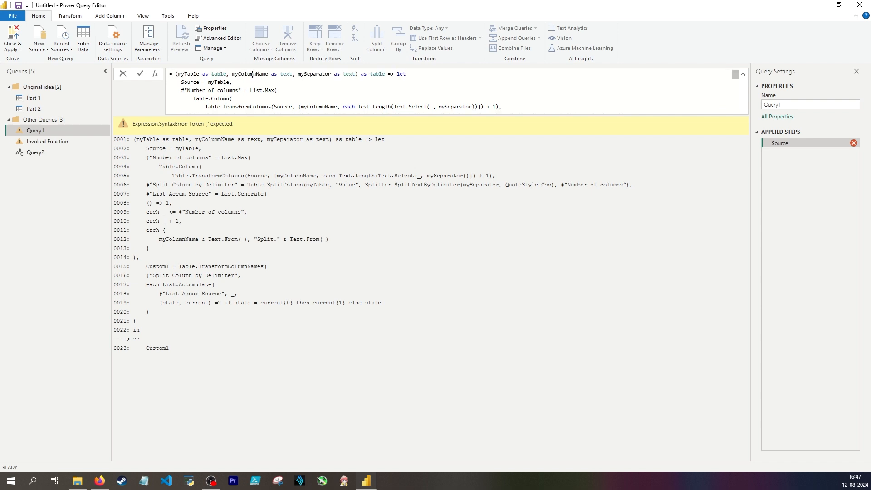
{"action": "double_click", "coordinate": [252, 75]}
{"action": "type", "text": "myColumnName),"}
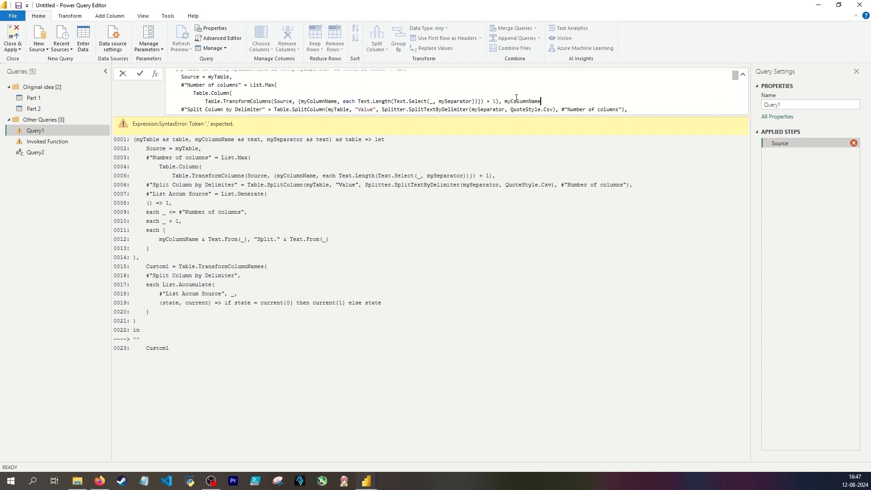
{"action": "key", "text": "Return"}
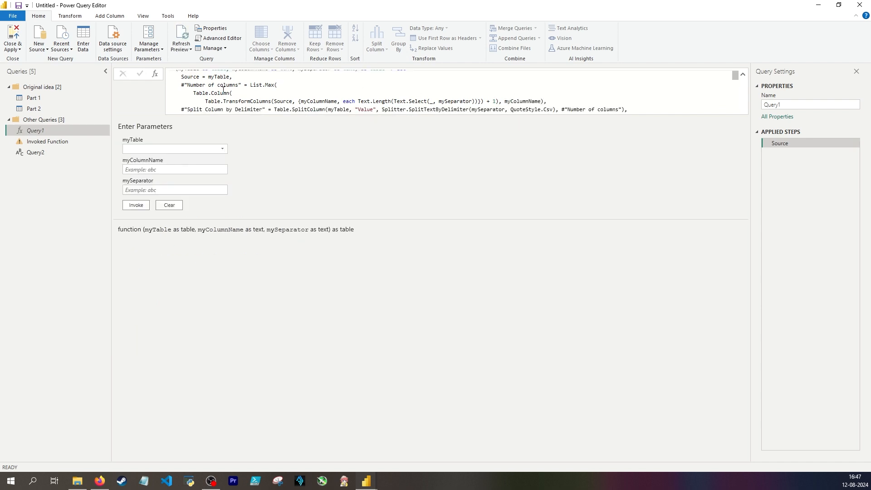
Review the Table.Column call and the myColumnName parameter in the Query1 formula
{"action": "left_click_drag", "start_coordinate": [233, 94], "coordinate": [194, 95]}
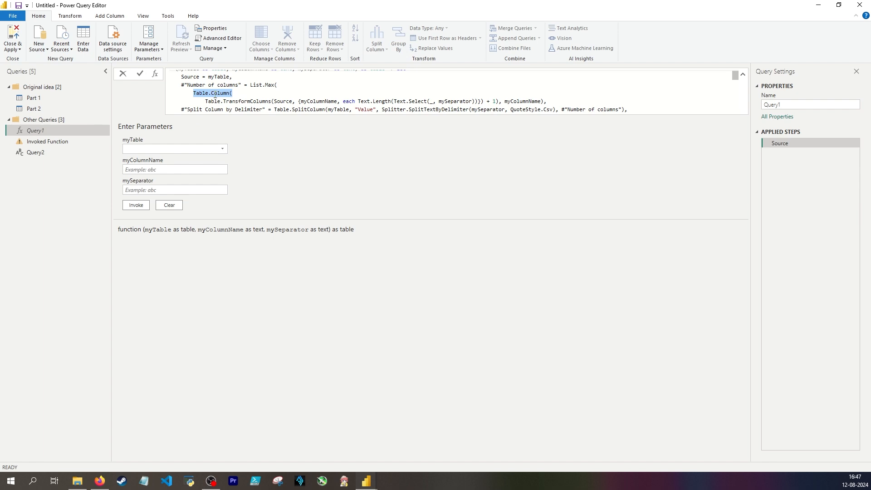
{"action": "left_click", "coordinate": [245, 93]}
{"action": "scroll", "coordinate": [454, 91], "scroll_direction": "up", "scroll_amount": 1}
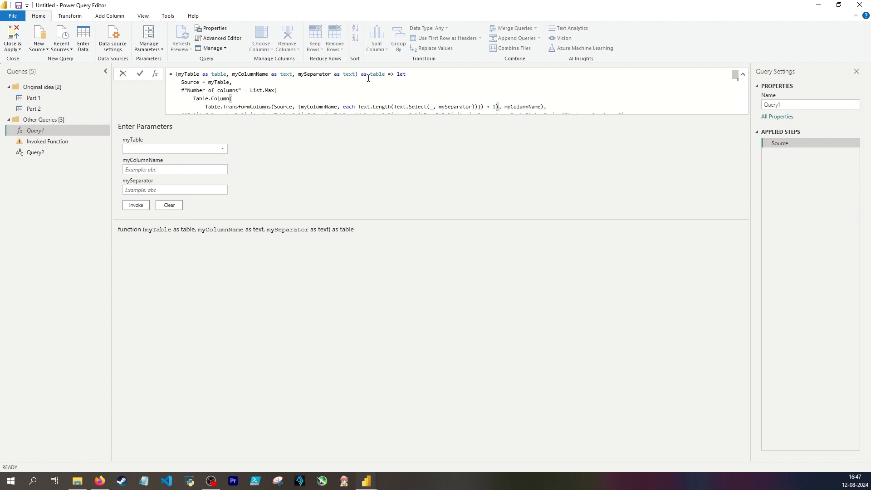
{"action": "double_click", "coordinate": [251, 74]}
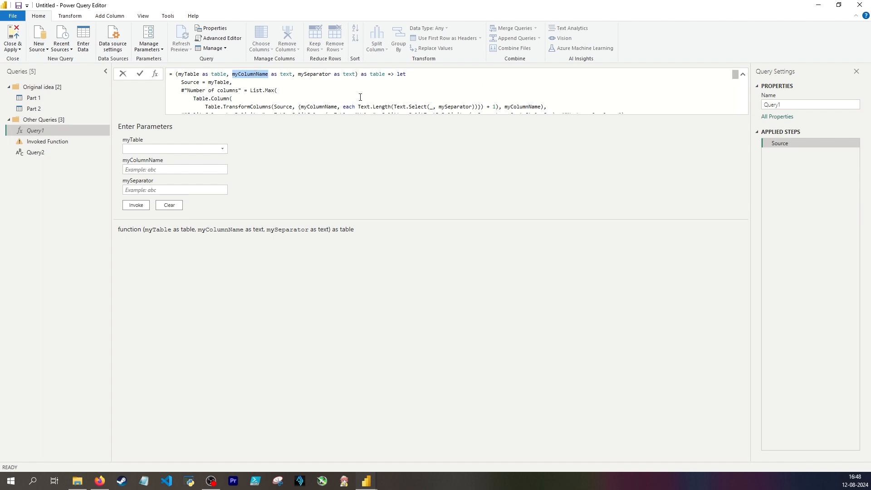
{"action": "scroll", "coordinate": [360, 97], "scroll_direction": "down", "scroll_amount": 2}
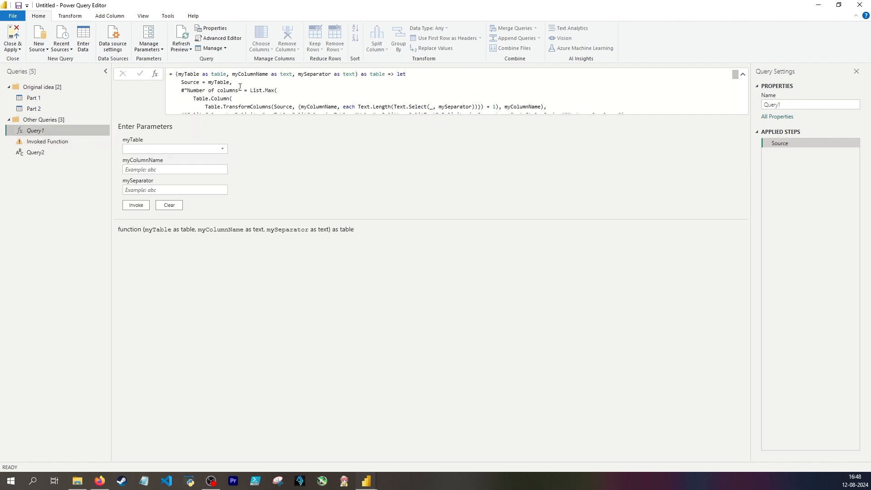
Replace "Value" with myColumnName as the column argument of Table.SplitColumn in the #"Split Column by Delimiter" expression
{"action": "scroll", "coordinate": [367, 93], "scroll_direction": "down", "scroll_amount": 1}
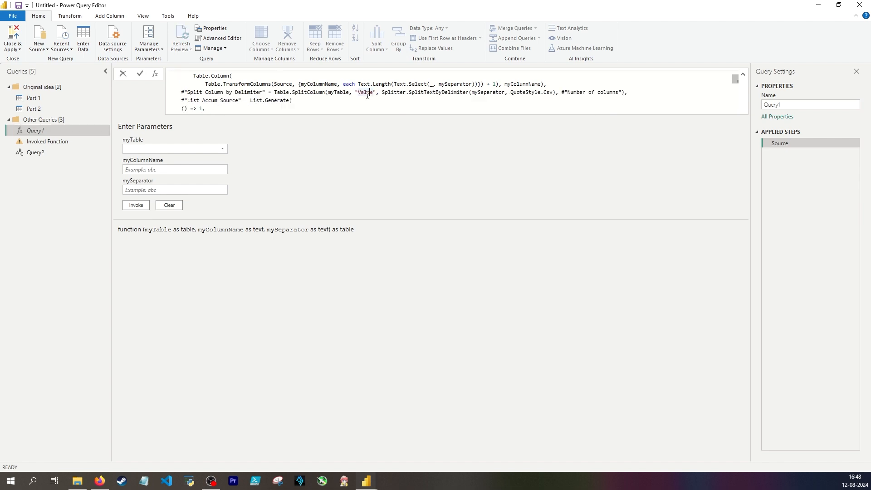
{"action": "left_click", "coordinate": [366, 94]}
{"action": "double_click", "coordinate": [364, 93]}
{"action": "key", "text": "BackSpace"}
{"action": "key", "text": "BackSpace"}
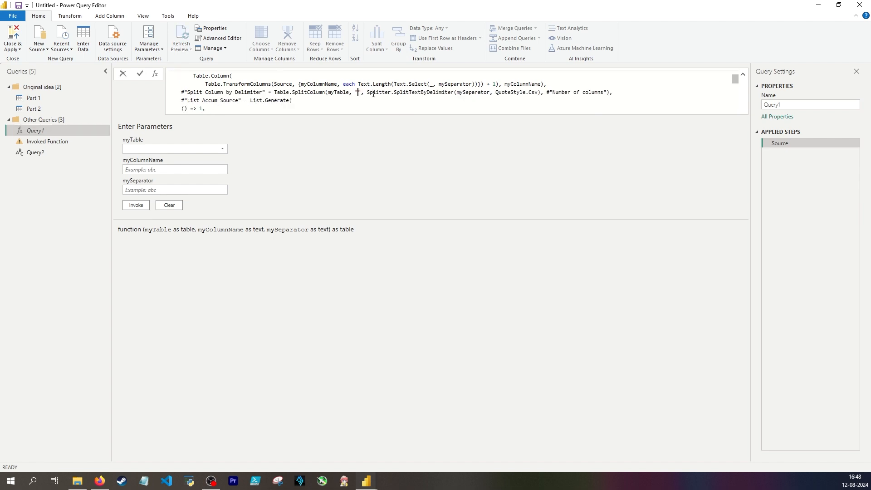
{"action": "scroll", "coordinate": [368, 91], "scroll_direction": "up", "scroll_amount": 1}
{"action": "double_click", "coordinate": [258, 74]}
{"action": "key", "text": "ctrl+c"}
{"action": "scroll", "coordinate": [354, 108], "scroll_direction": "down", "scroll_amount": 1}
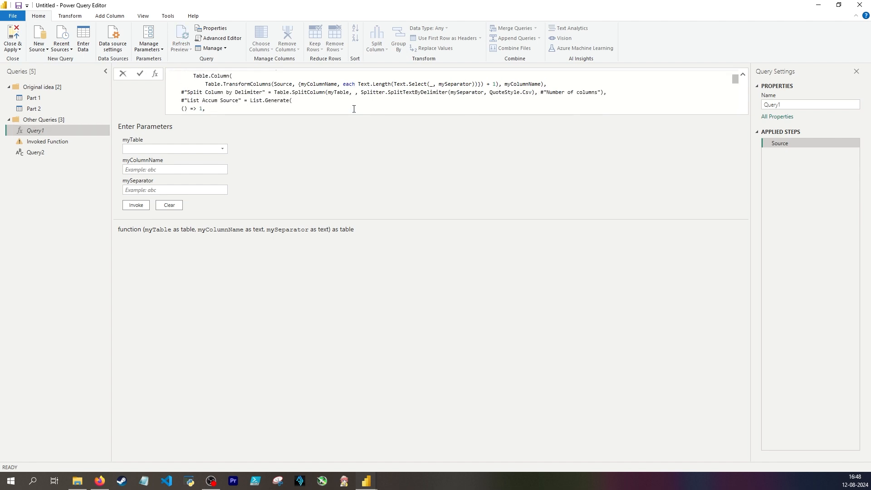
{"action": "key", "text": "ctrl+v"}
{"action": "type", "text": ","}
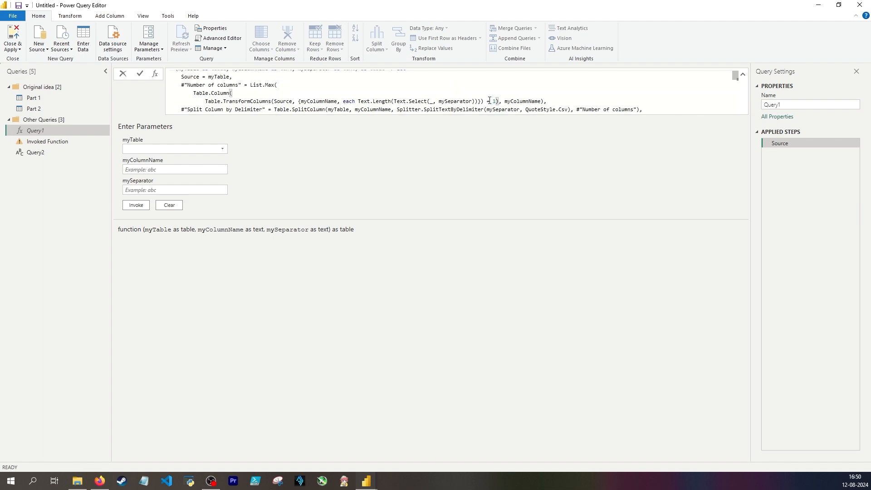
Move + 1 inside the braces after Text.Length, close List.Max with a parenthesis after myColumnName, and apply the formula
{"action": "left_click", "coordinate": [299, 101]}
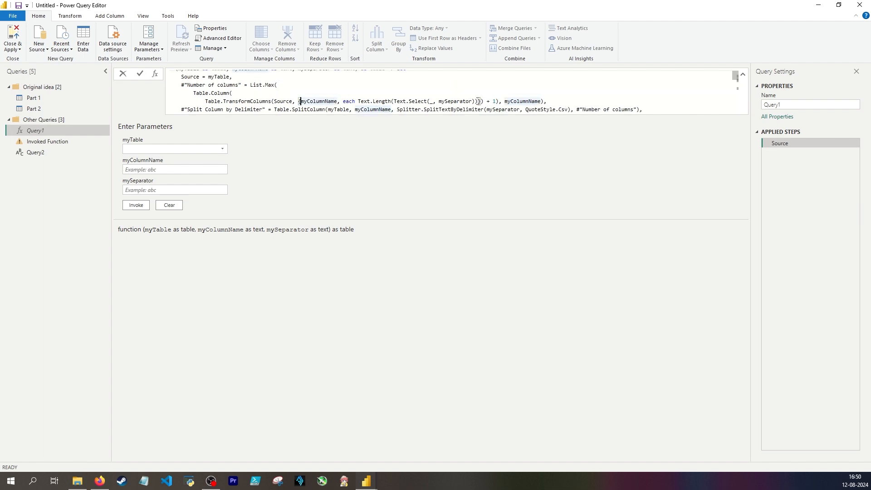
{"action": "left_click", "coordinate": [478, 101]}
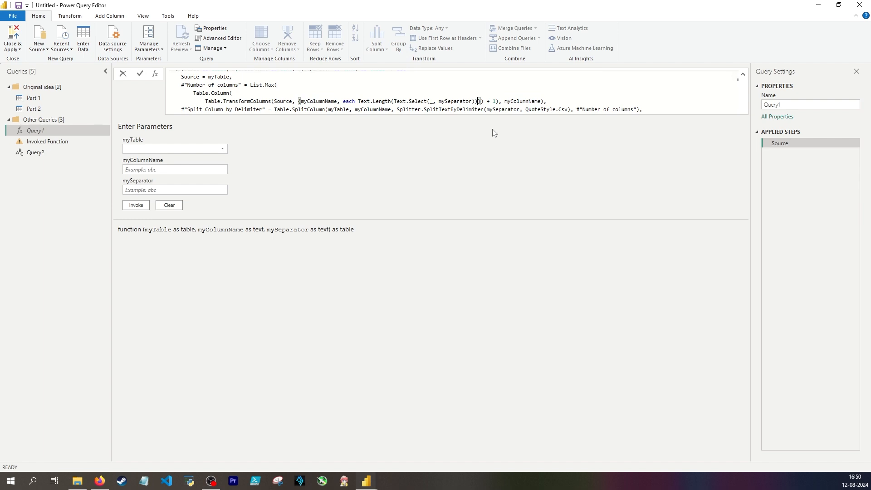
{"action": "type", "text": "+ 1"}
{"action": "key", "text": "BackSpace"}
{"action": "key", "text": "BackSpace"}
{"action": "key", "text": "BackSpace"}
{"action": "key", "text": "BackSpace"}
{"action": "type", "text": ")"}
{"action": "key", "text": "Return"}
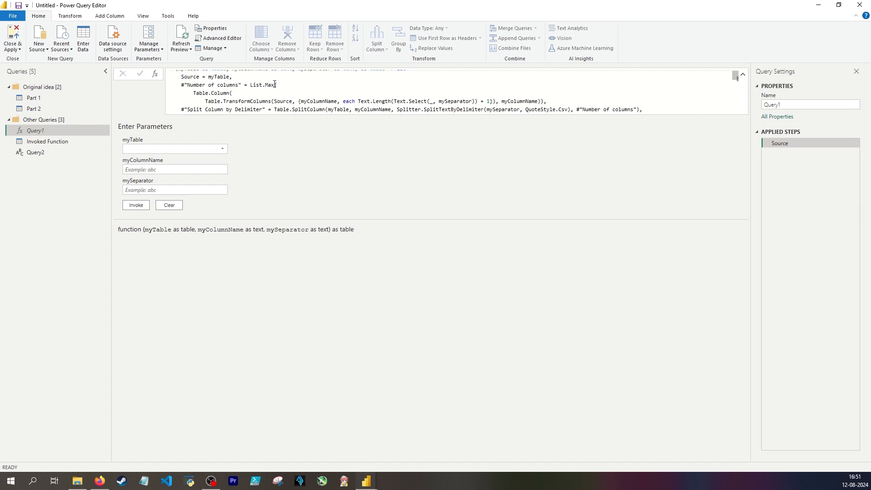
Check the bracket pairing of List.Max and Table.Column in the Query1 formula, and view the Invoked Function result
{"action": "left_click", "coordinate": [276, 84]}
{"action": "left_click", "coordinate": [228, 94]}
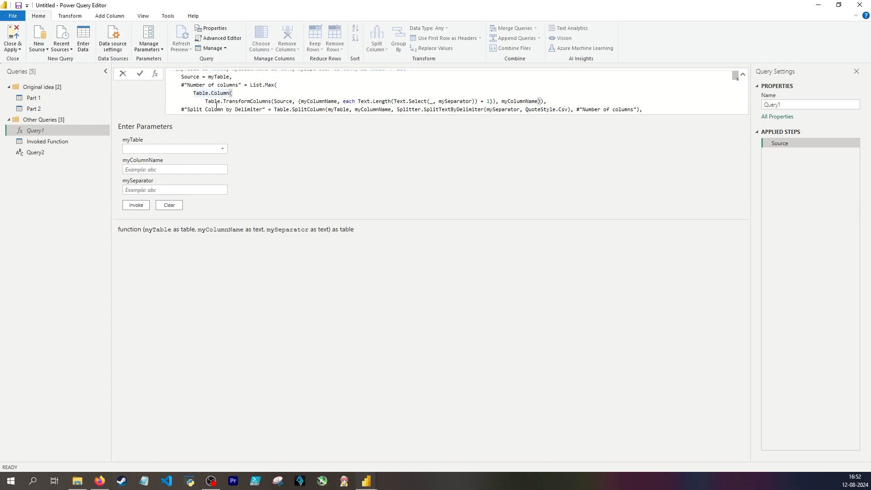
{"action": "left_click", "coordinate": [540, 102]}
{"action": "left_click", "coordinate": [47, 142]}
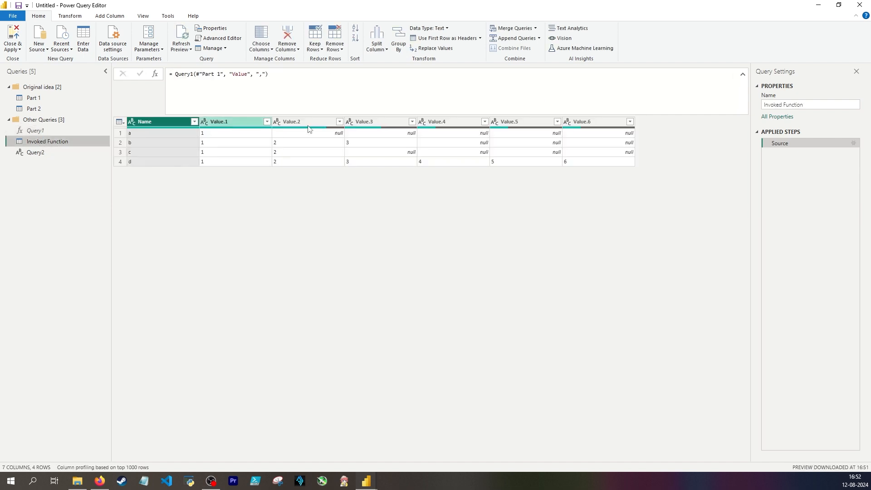
In Query1's List.Generate step, insert & "." after myColumnName, before & Text.From(_), apply the formula, and check the Invoked Function output
{"action": "left_click", "coordinate": [64, 129]}
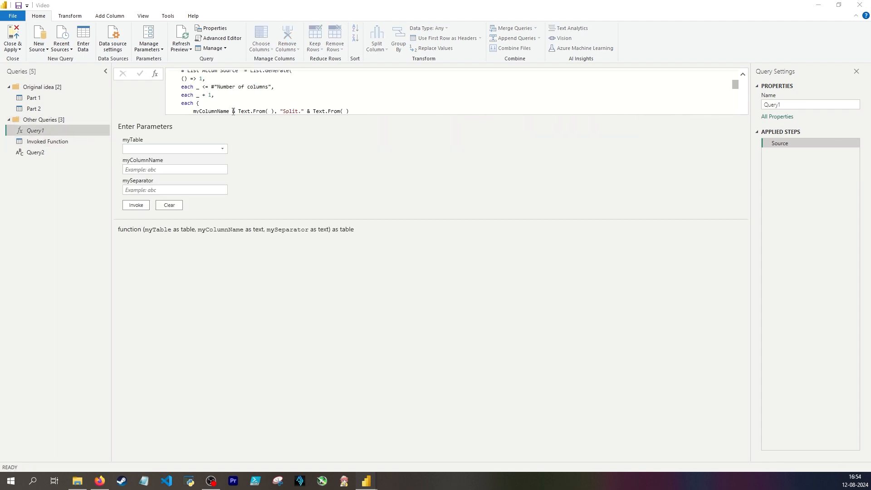
{"action": "left_click", "coordinate": [202, 111]}
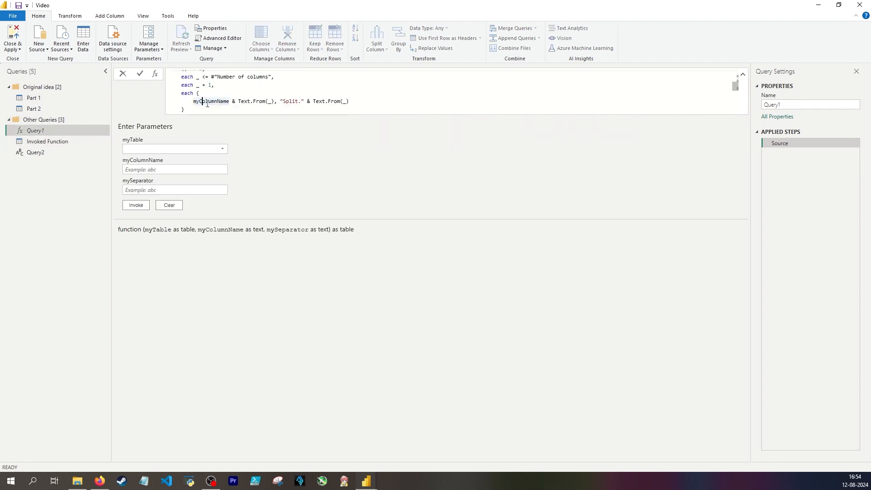
{"action": "left_click", "coordinate": [233, 101]}
{"action": "double_click", "coordinate": [299, 101]}
{"action": "type", "text": "& \".\""}
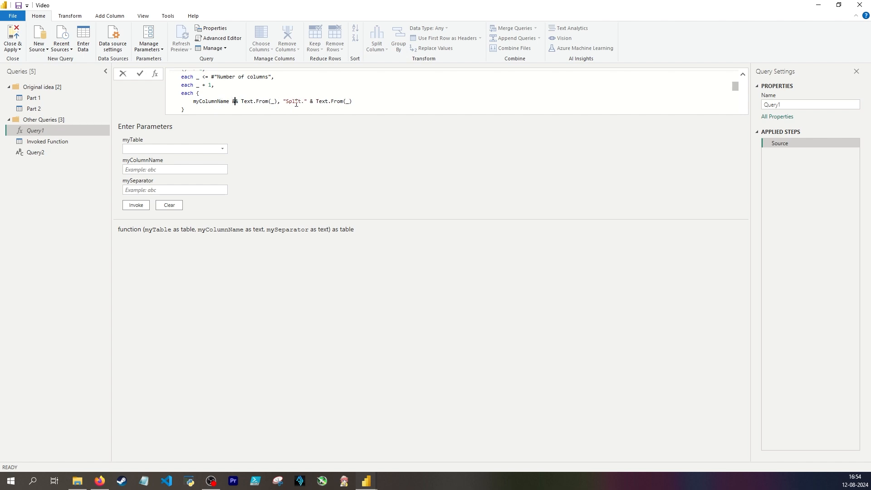
{"action": "key", "text": "Return"}
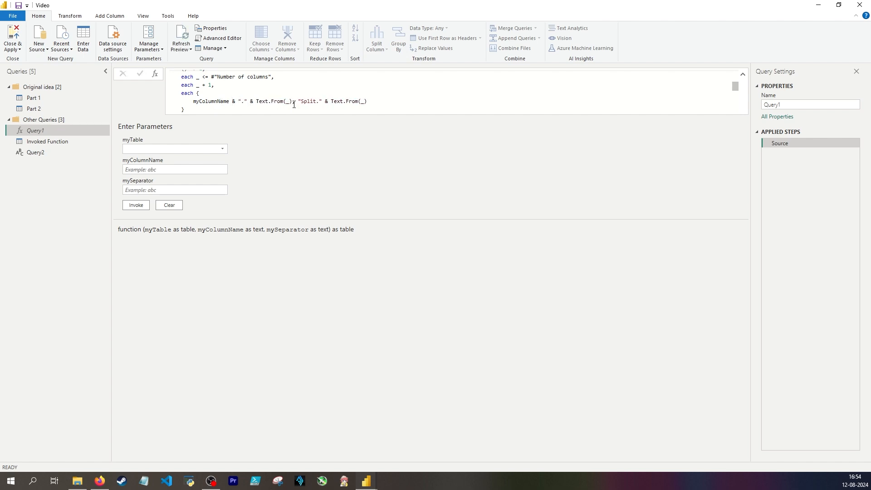
{"action": "left_click", "coordinate": [70, 144]}
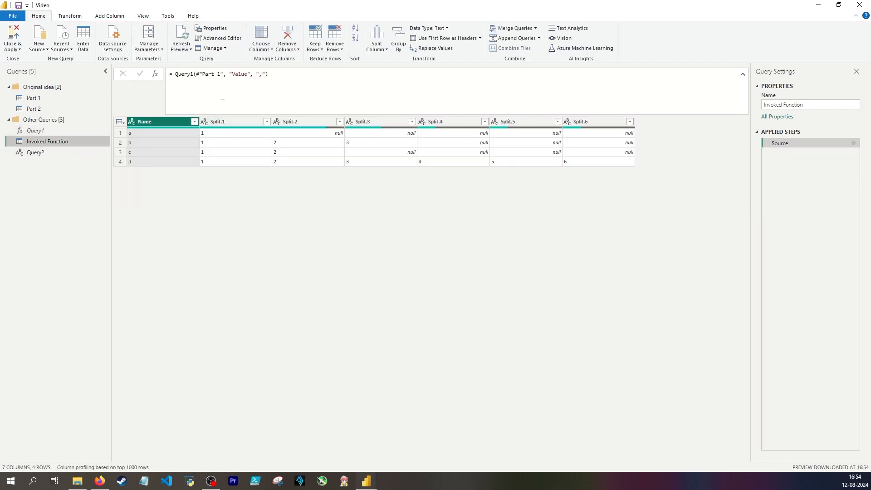
Review the Query1 function signature, its Source = myTable line and the myColumnName parameter
{"action": "left_click", "coordinate": [53, 131]}
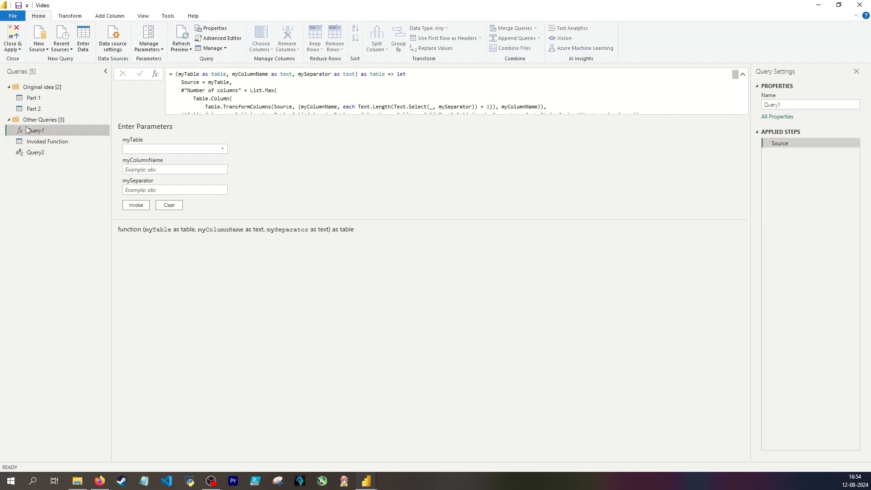
{"action": "scroll", "coordinate": [197, 78], "scroll_direction": "down", "scroll_amount": 2}
{"action": "scroll", "coordinate": [196, 78], "scroll_direction": "up", "scroll_amount": 2}
{"action": "left_click", "coordinate": [236, 83]}
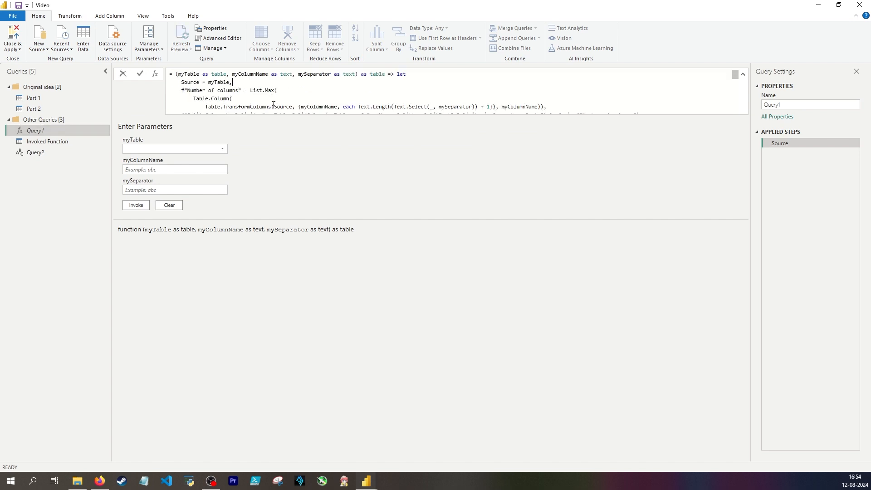
{"action": "double_click", "coordinate": [249, 74]}
{"action": "left_click", "coordinate": [246, 77]}
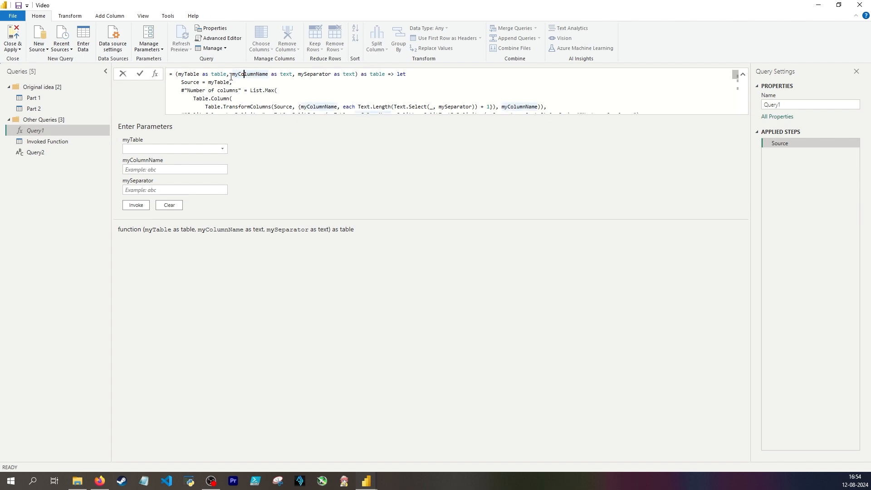
{"action": "left_click_drag", "start_coordinate": [232, 74], "coordinate": [268, 74]}
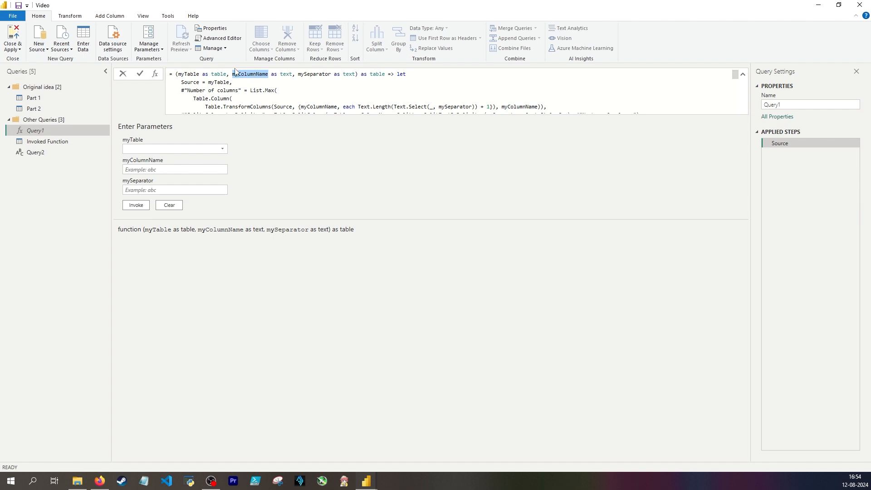
Examine the Table.TransformColumns and Table.Column calls with their myColumnName argument in Query1, and view the Invoked Function table
{"action": "scroll", "coordinate": [248, 83], "scroll_direction": "down", "scroll_amount": 1}
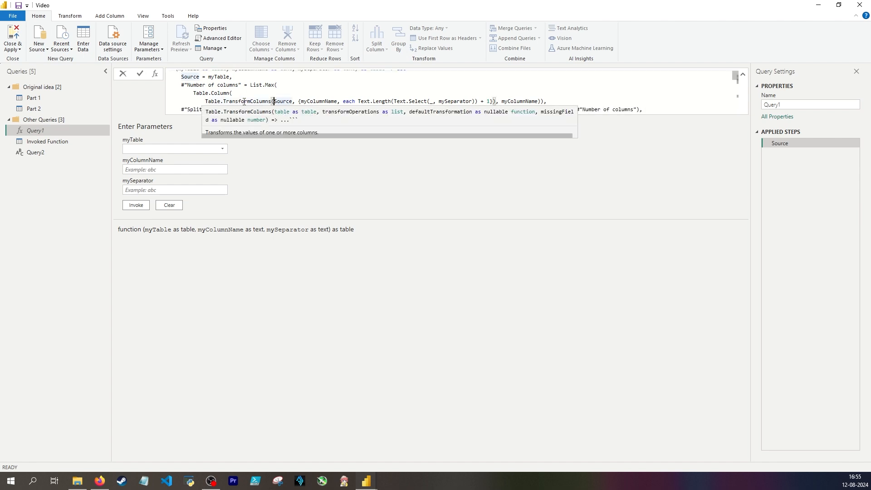
{"action": "double_click", "coordinate": [248, 101]}
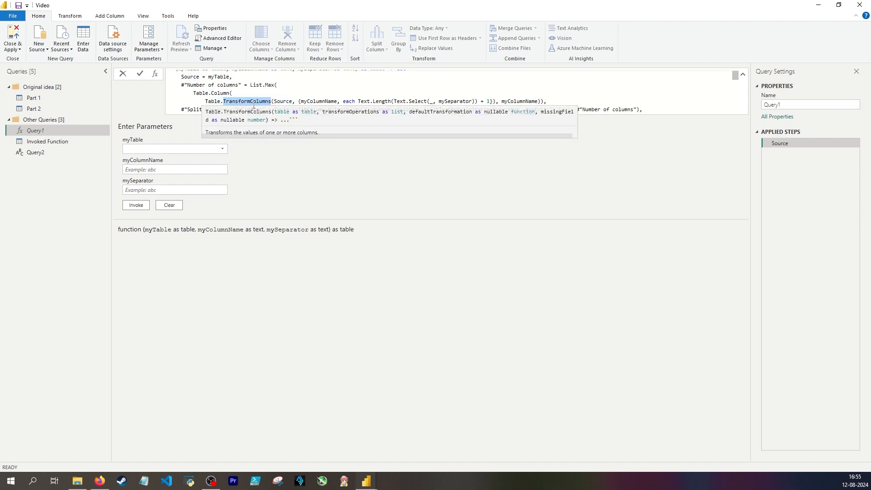
{"action": "double_click", "coordinate": [319, 101]}
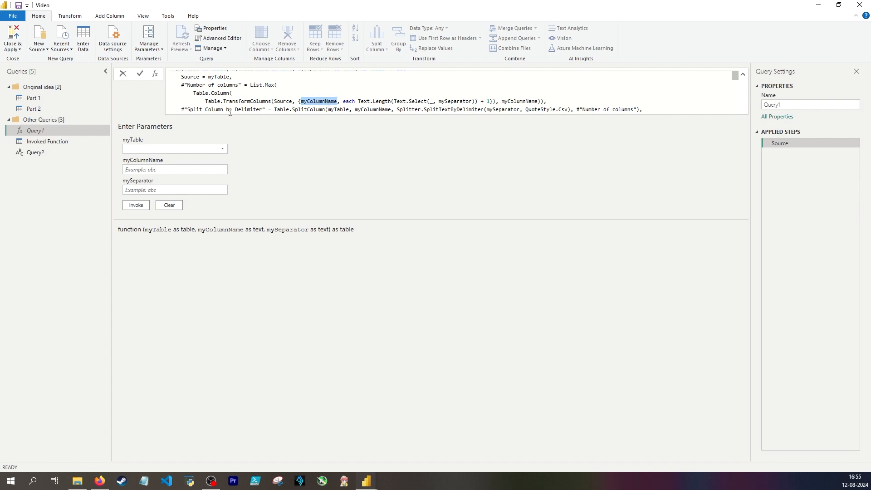
{"action": "left_click_drag", "start_coordinate": [193, 93], "coordinate": [230, 93]}
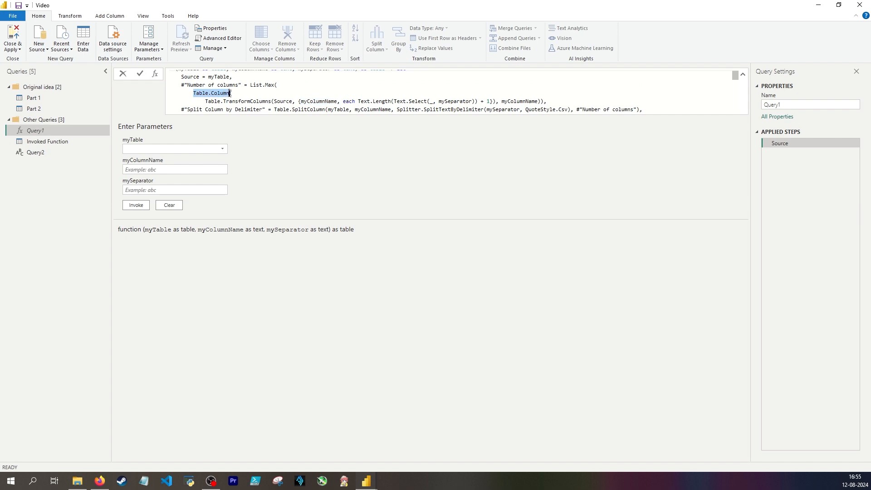
{"action": "mouse_move", "coordinate": [204, 95]}
{"action": "scroll", "coordinate": [274, 90], "scroll_direction": "down", "scroll_amount": 1}
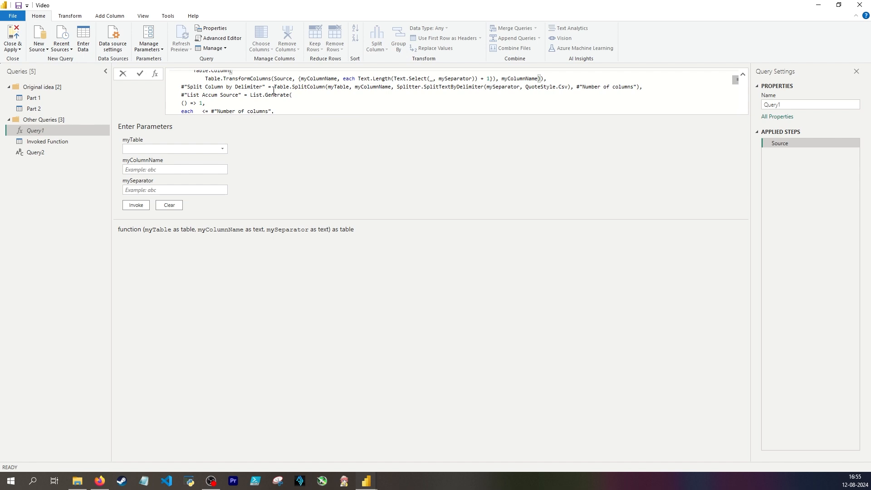
{"action": "scroll", "coordinate": [274, 91], "scroll_direction": "up", "scroll_amount": 2}
{"action": "left_click", "coordinate": [52, 142]}
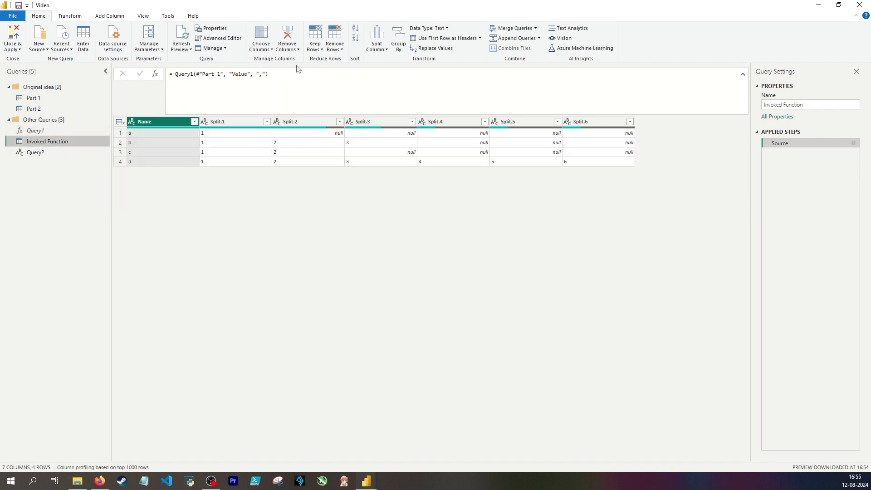
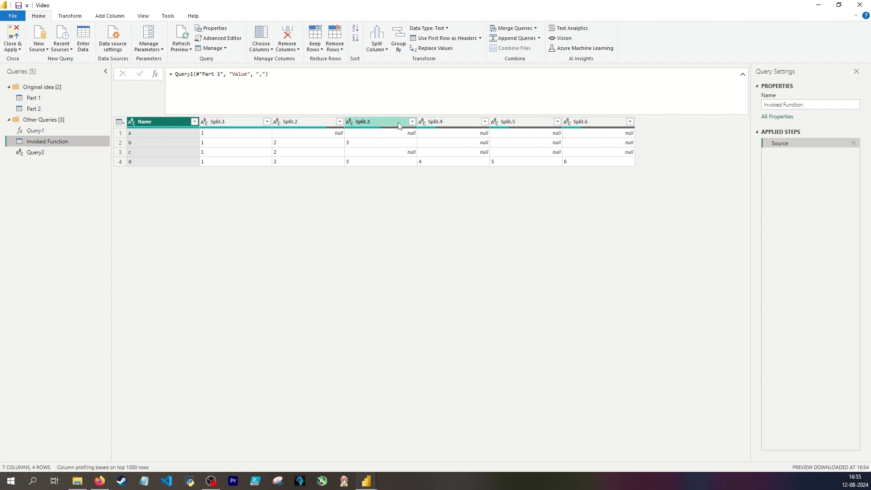
Add a fourth parameter, myNewHeaderName as text, after mySeparator in the Query1 function signature
{"action": "left_click", "coordinate": [59, 130]}
{"action": "key", "text": "ctrl+a"}
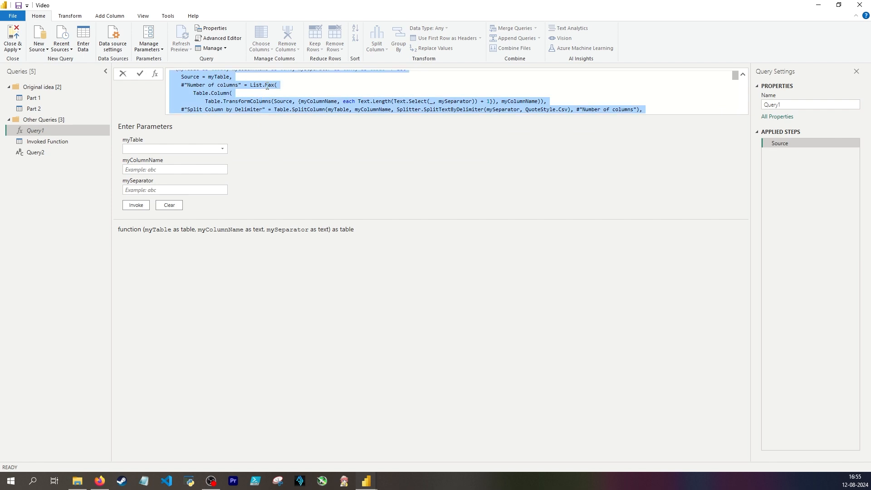
{"action": "left_click", "coordinate": [268, 86]}
{"action": "scroll", "coordinate": [266, 88], "scroll_direction": "up", "scroll_amount": 1}
{"action": "left_click", "coordinate": [358, 73]}
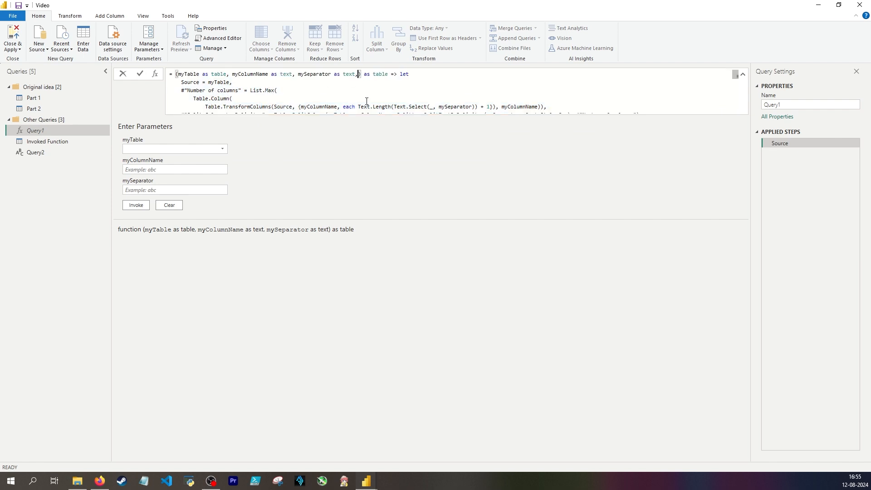
{"action": "type", "text": ", myNewHeaderName as text"}
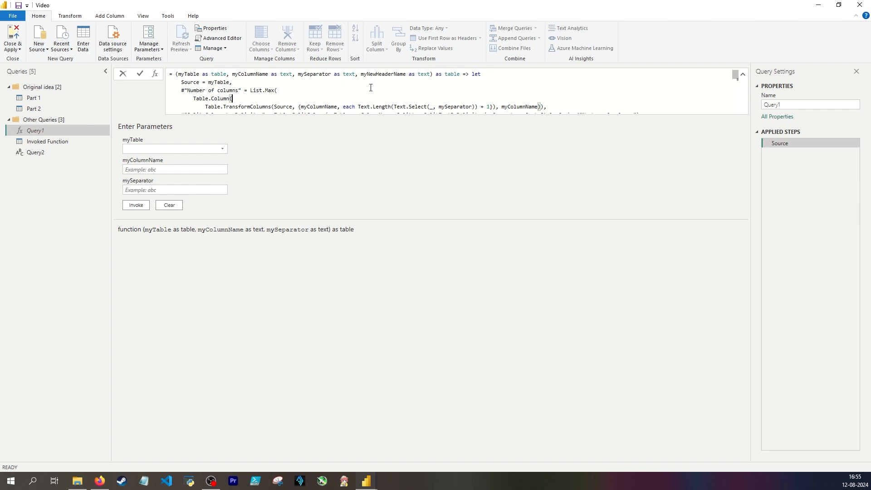
In Query1's name-pair list, build the new column name from myNewHeaderName & "." & Text.From(_) and apply the formula
{"action": "scroll", "coordinate": [232, 88], "scroll_direction": "down", "scroll_amount": 5}
{"action": "scroll", "coordinate": [228, 87], "scroll_direction": "down", "scroll_amount": 2}
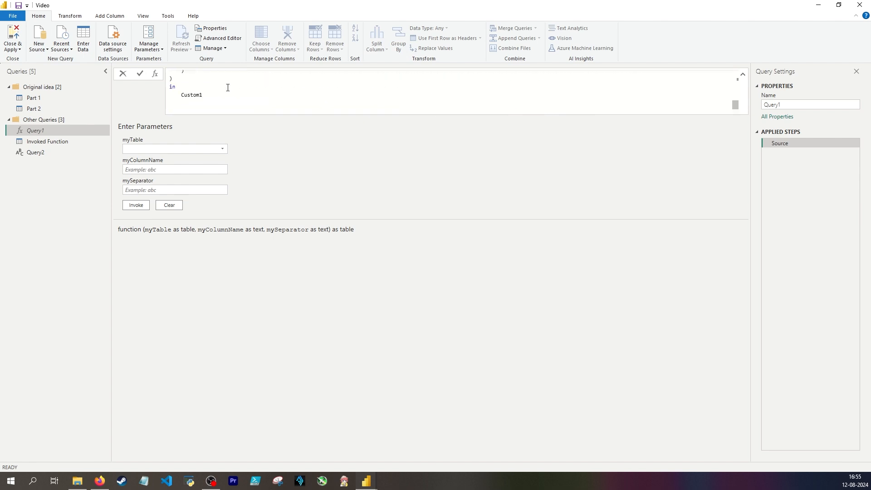
{"action": "scroll", "coordinate": [229, 88], "scroll_direction": "up", "scroll_amount": 2}
{"action": "scroll", "coordinate": [268, 96], "scroll_direction": "up", "scroll_amount": 1}
{"action": "scroll", "coordinate": [287, 89], "scroll_direction": "up", "scroll_amount": 1}
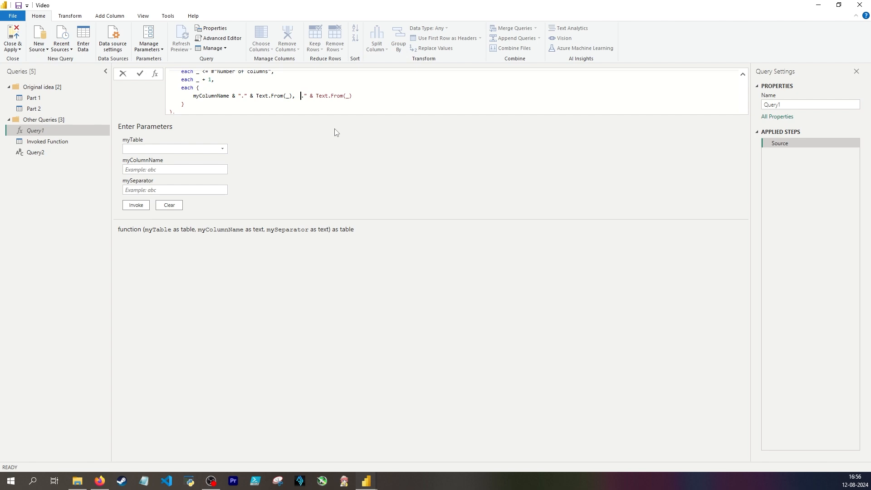
{"action": "key", "text": "Left"}
{"action": "type", "text": "myNe"}
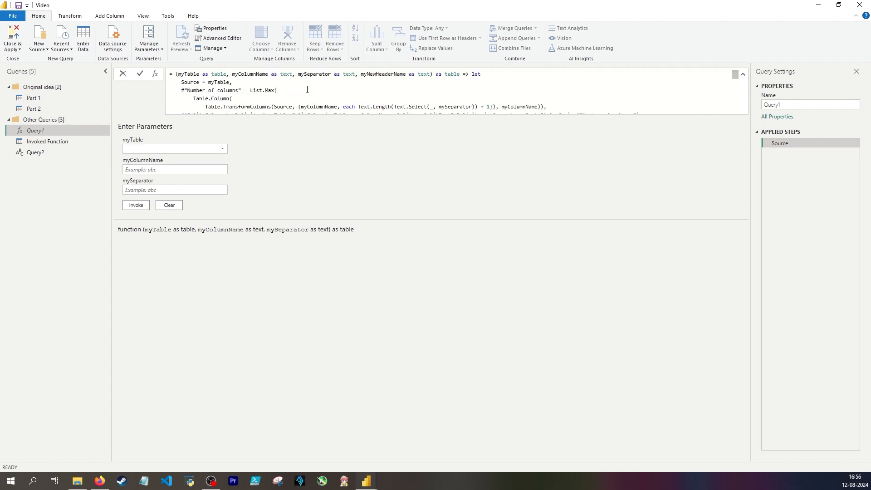
{"action": "scroll", "coordinate": [304, 86], "scroll_direction": "up", "scroll_amount": 3}
{"action": "type", "text": "wHeaderName & \".\" & Text.From(_"}
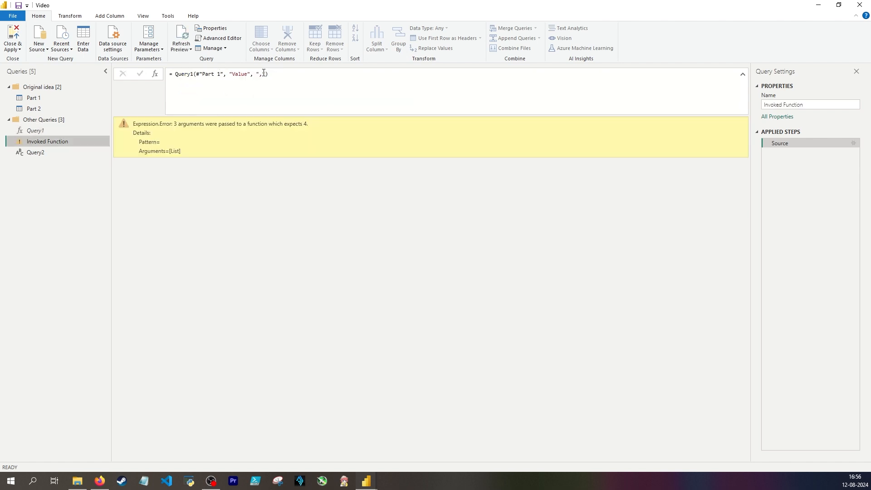
Add "ny" as the fourth argument of the Query1 call in Invoked Function and apply it
{"action": "left_click", "coordinate": [264, 73]}
{"action": "type", "text": ", \"ny\""}
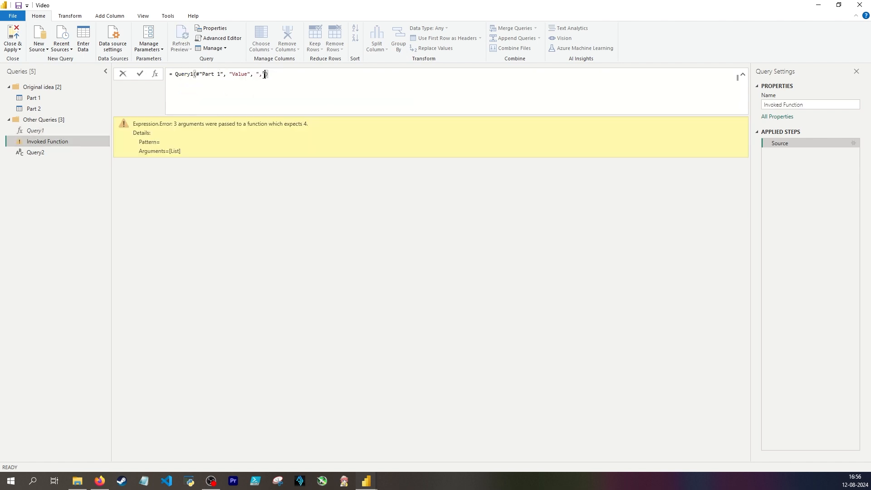
{"action": "key", "text": "Return"}
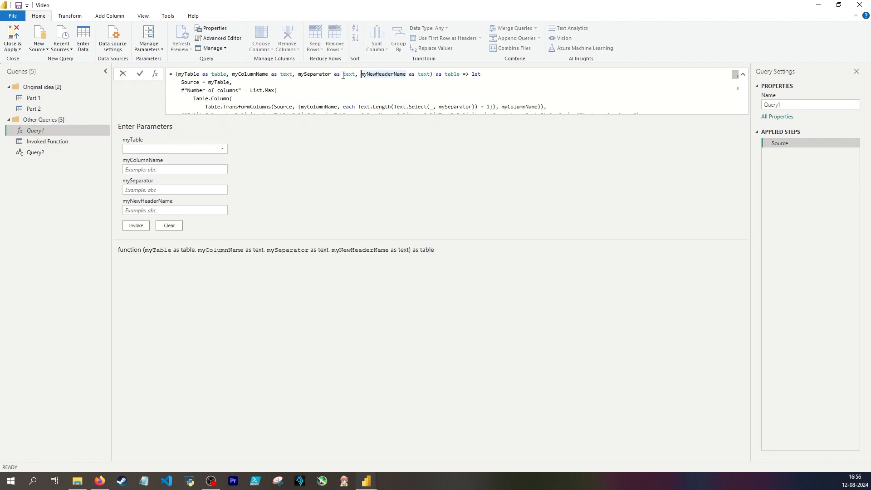
Mark the myNewHeaderName parameter as optional in the Query1 signature and check where it is used in the name-pair list
{"action": "type", "text": "optional"}
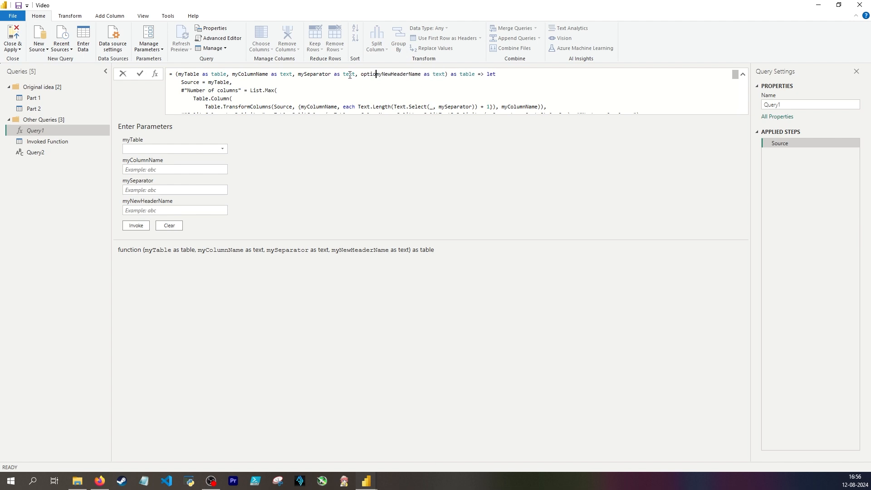
{"action": "key", "text": "Down"}
{"action": "key", "text": "Down"}
{"action": "scroll", "coordinate": [351, 89], "scroll_direction": "down", "scroll_amount": 6}
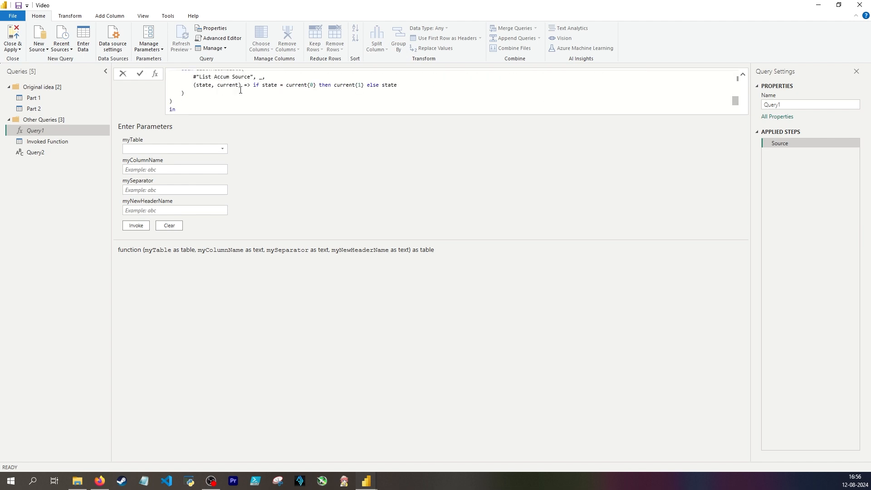
{"action": "scroll", "coordinate": [239, 85], "scroll_direction": "up", "scroll_amount": 3}
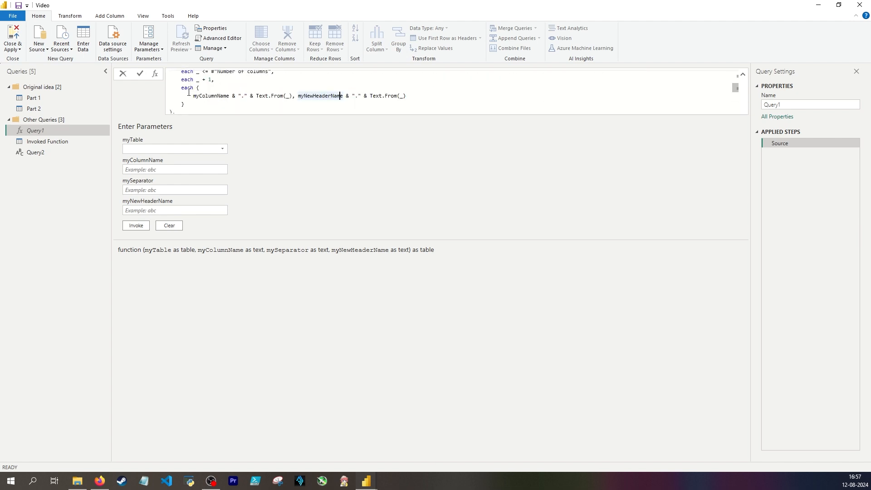
{"action": "scroll", "coordinate": [368, 82], "scroll_direction": "up", "scroll_amount": 3}
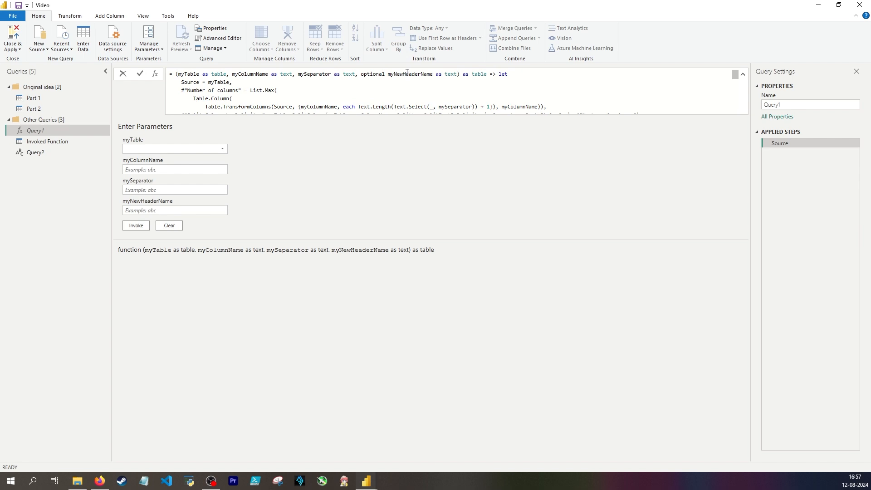
{"action": "scroll", "coordinate": [358, 100], "scroll_direction": "down", "scroll_amount": 5}
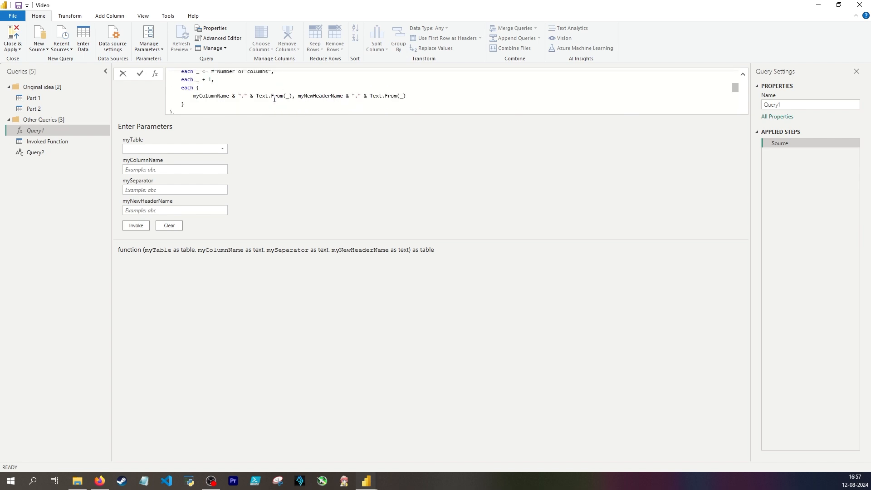
{"action": "double_click", "coordinate": [313, 95]}
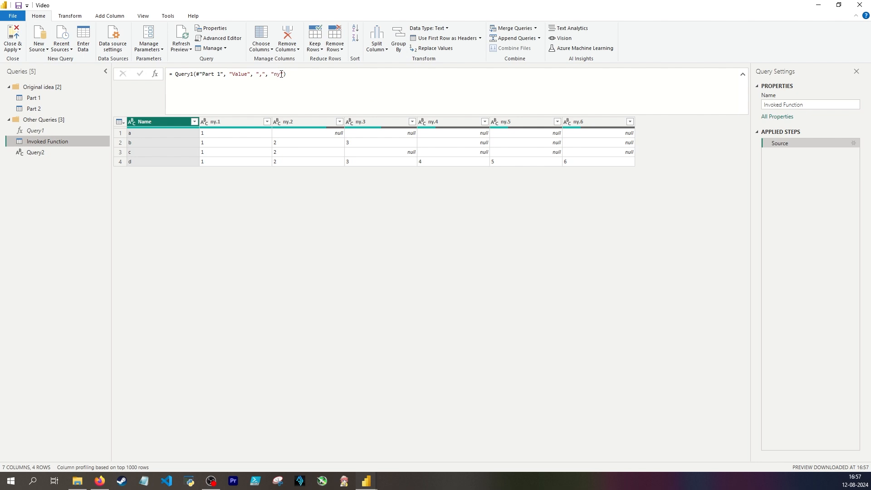
Remove the "ny" argument from the Query1 call in Invoked Function and apply the formula
{"action": "left_click_drag", "start_coordinate": [284, 74], "coordinate": [265, 73]}
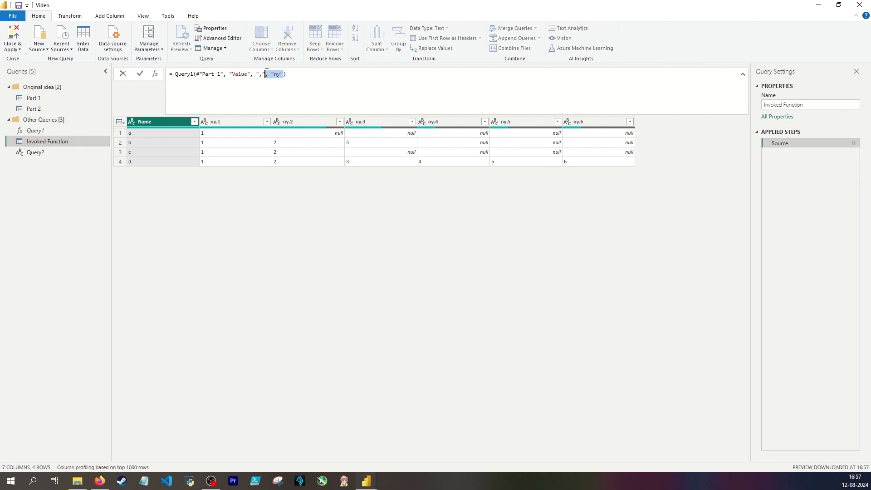
{"action": "key", "text": "BackSpace"}
{"action": "key", "text": "Return"}
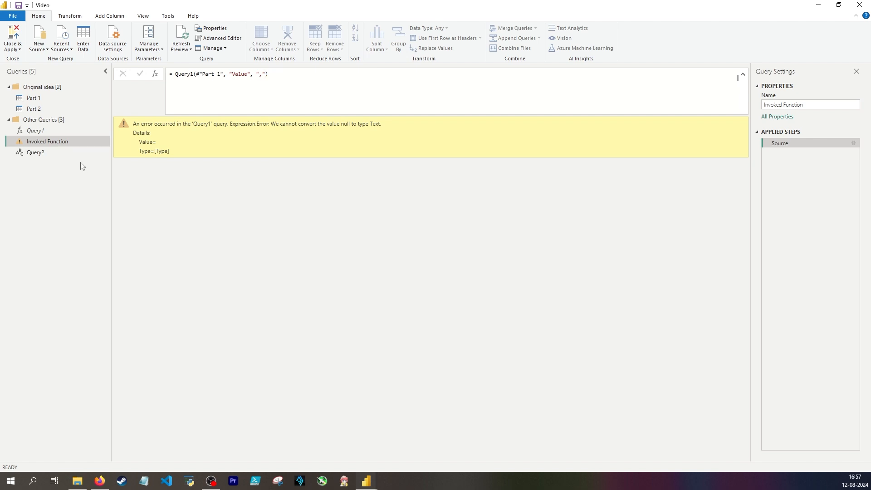
Remove the optional myNewHeaderName parameter from Query1, restore the "Split." prefix for the new column names, and view Invoked Function
{"action": "left_click", "coordinate": [74, 131]}
{"action": "left_click_drag", "start_coordinate": [361, 74], "coordinate": [457, 74]}
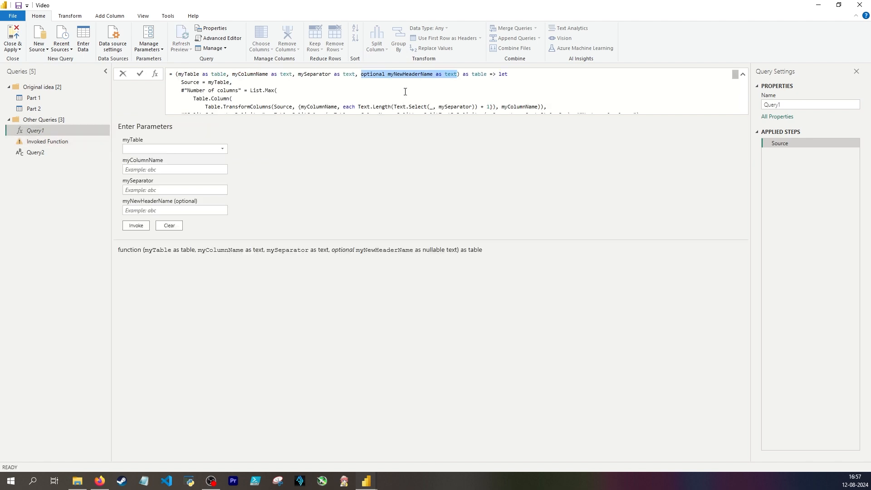
{"action": "key", "text": "BackSpace"}
{"action": "key", "text": "BackSpace"}
{"action": "key", "text": "BackSpace"}
{"action": "scroll", "coordinate": [326, 97], "scroll_direction": "down", "scroll_amount": 4}
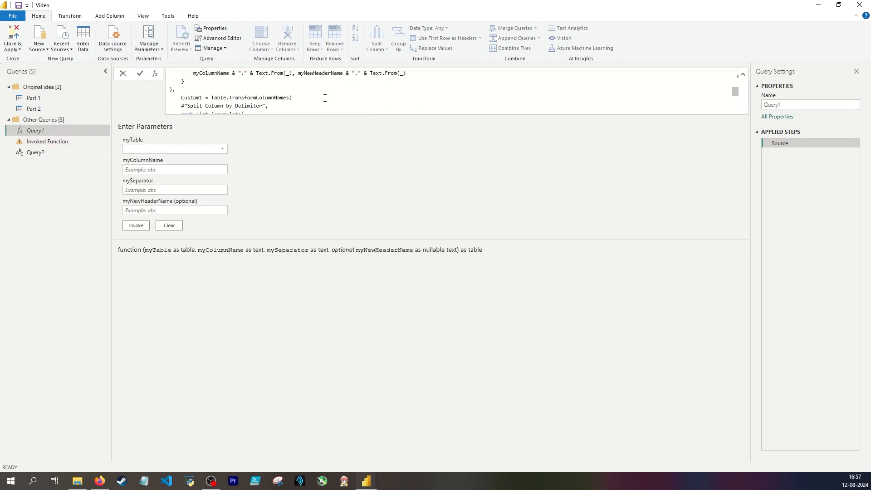
{"action": "scroll", "coordinate": [325, 98], "scroll_direction": "down", "scroll_amount": 1}
{"action": "scroll", "coordinate": [319, 95], "scroll_direction": "up", "scroll_amount": 2}
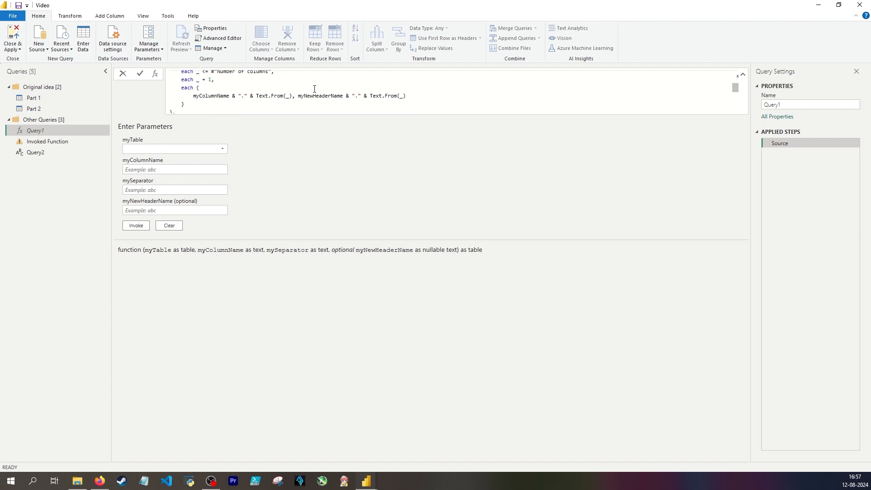
{"action": "left_click", "coordinate": [47, 141]}
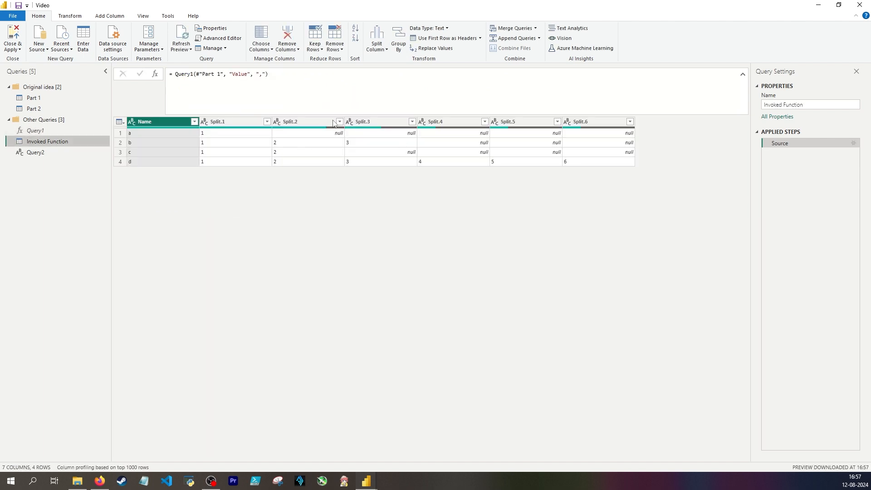